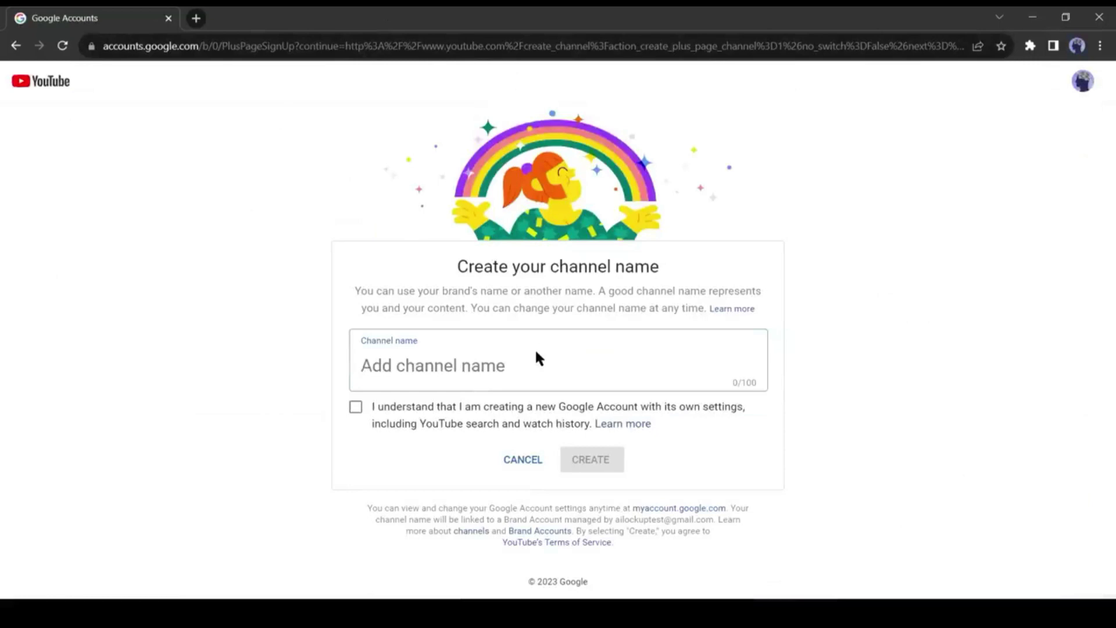
Open ChatGPT in a new browser tab and submit "I am going to create a new "News Channel" Please suggest some name for my channel,".
{"action": "left_click", "coordinate": [194, 18]}
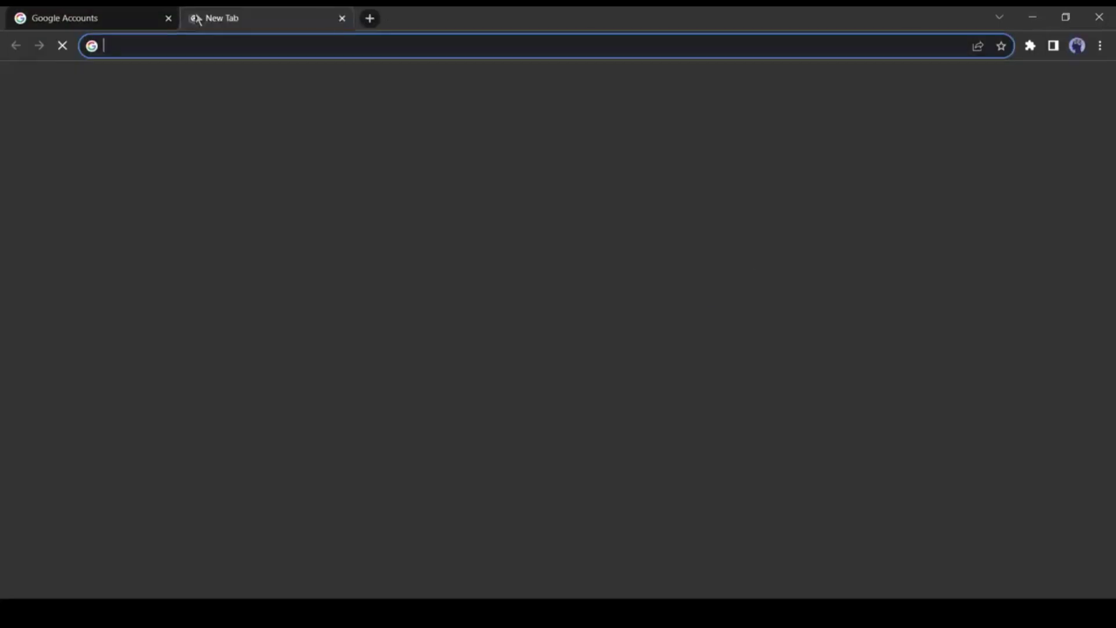
{"action": "type", "text": "Cha"}
{"action": "key", "text": "Return"}
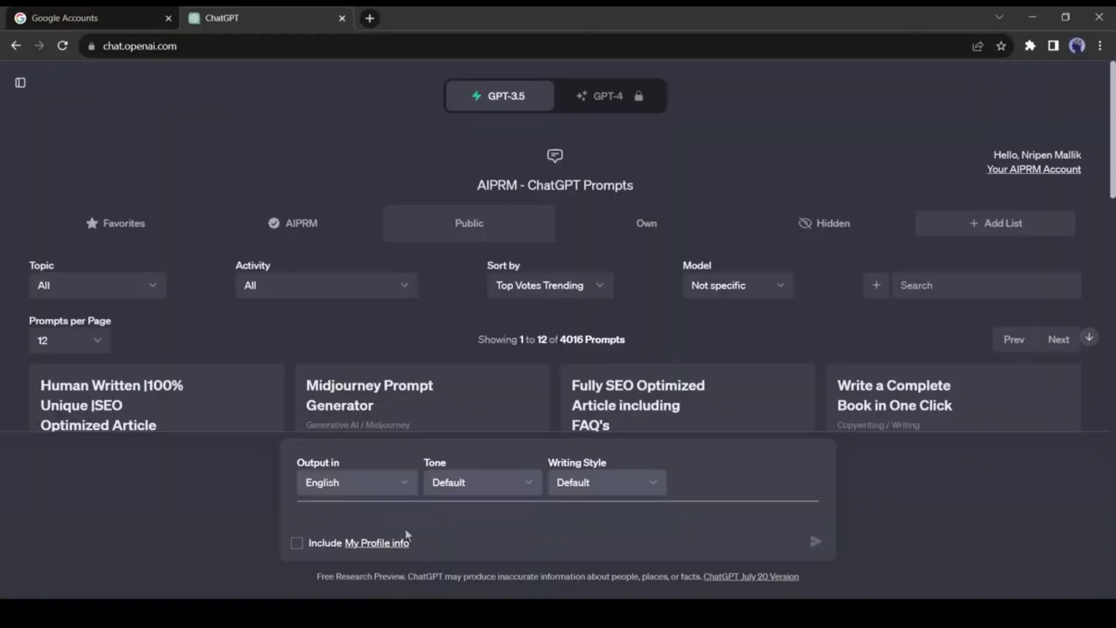
{"action": "type", "text": "I am going to create a new \"News Channel\" Please suggest"}
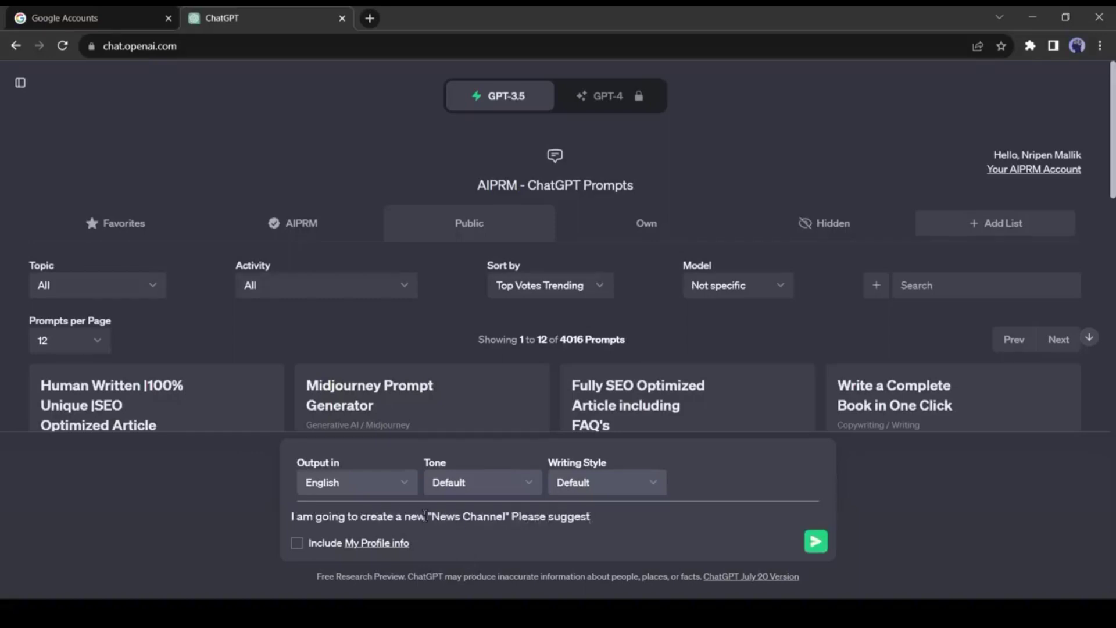
{"action": "type", "text": " some name for my channel,"}
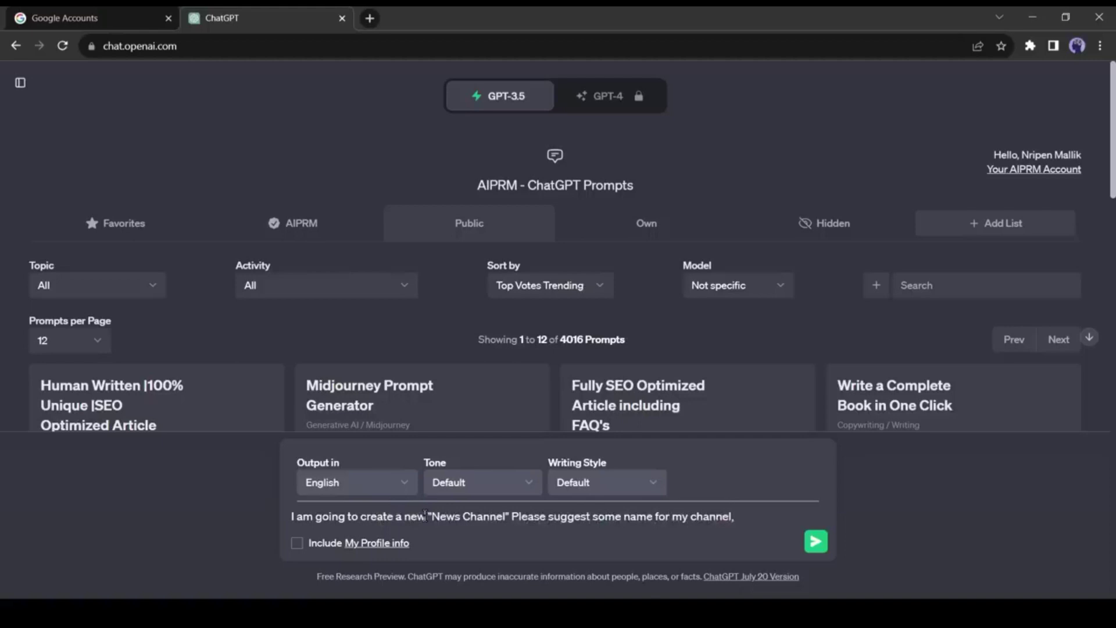
{"action": "key", "text": "Return"}
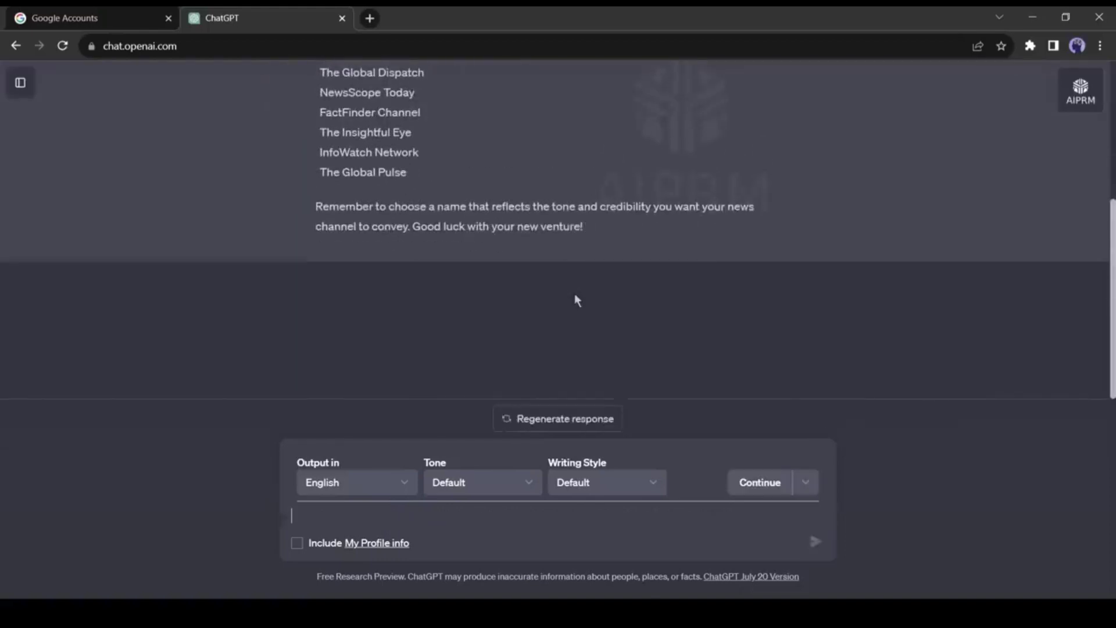
Send ChatGPT the follow-up request "The name should be in two words." and look through the suggested names.
{"action": "scroll", "coordinate": [488, 219], "scroll_direction": "up", "scroll_amount": 3}
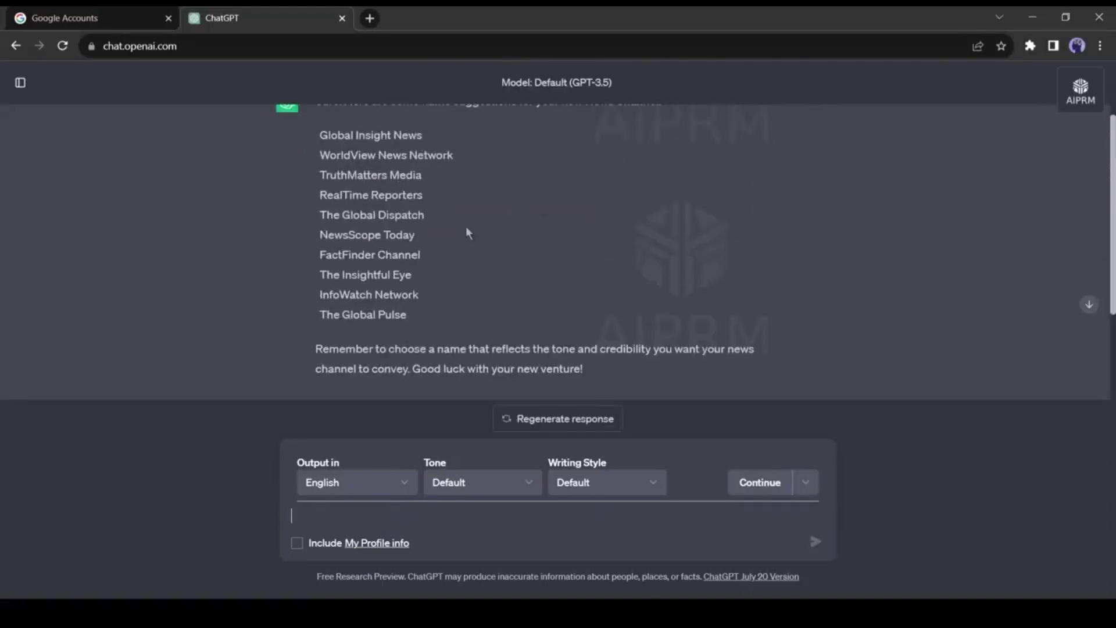
{"action": "type", "text": "The name should be in two"}
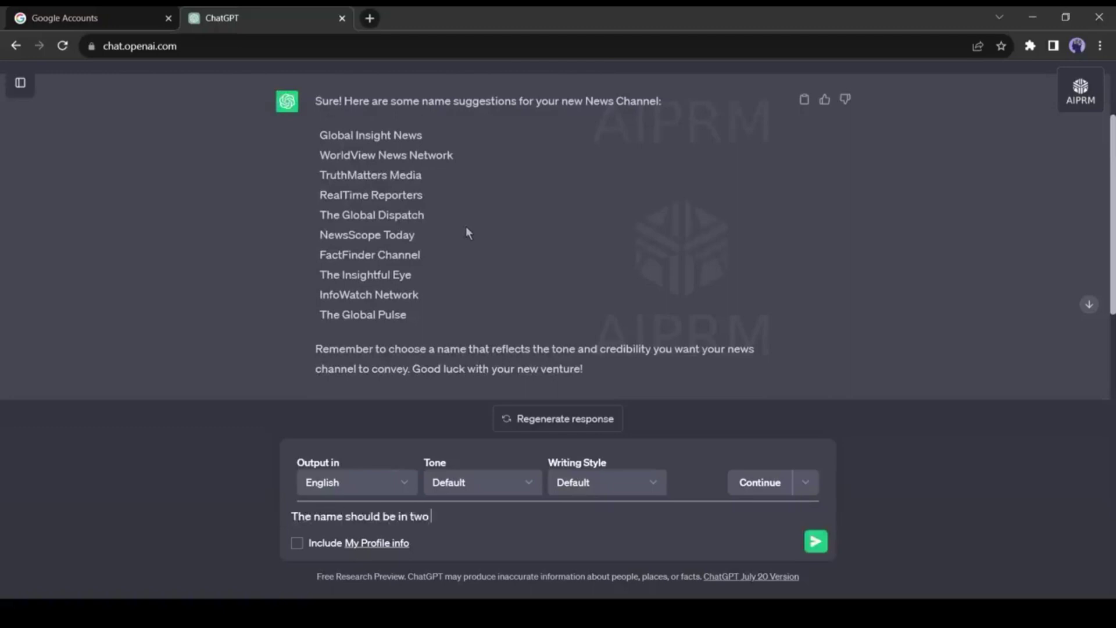
{"action": "type", "text": " words."}
{"action": "key", "text": "Return"}
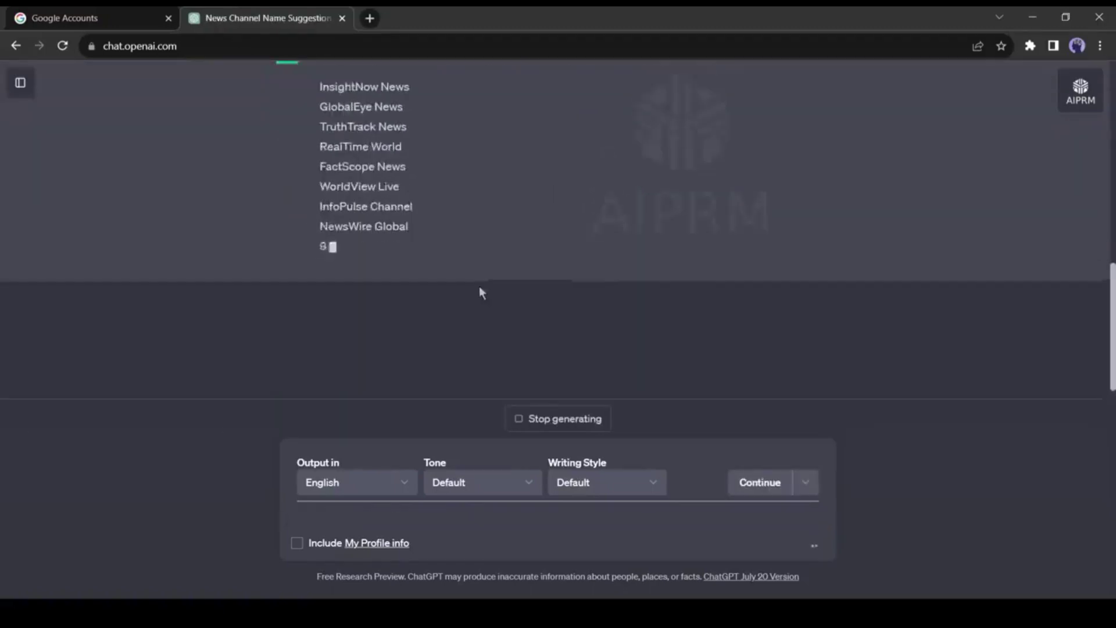
{"action": "scroll", "coordinate": [479, 286], "scroll_direction": "up", "scroll_amount": 3}
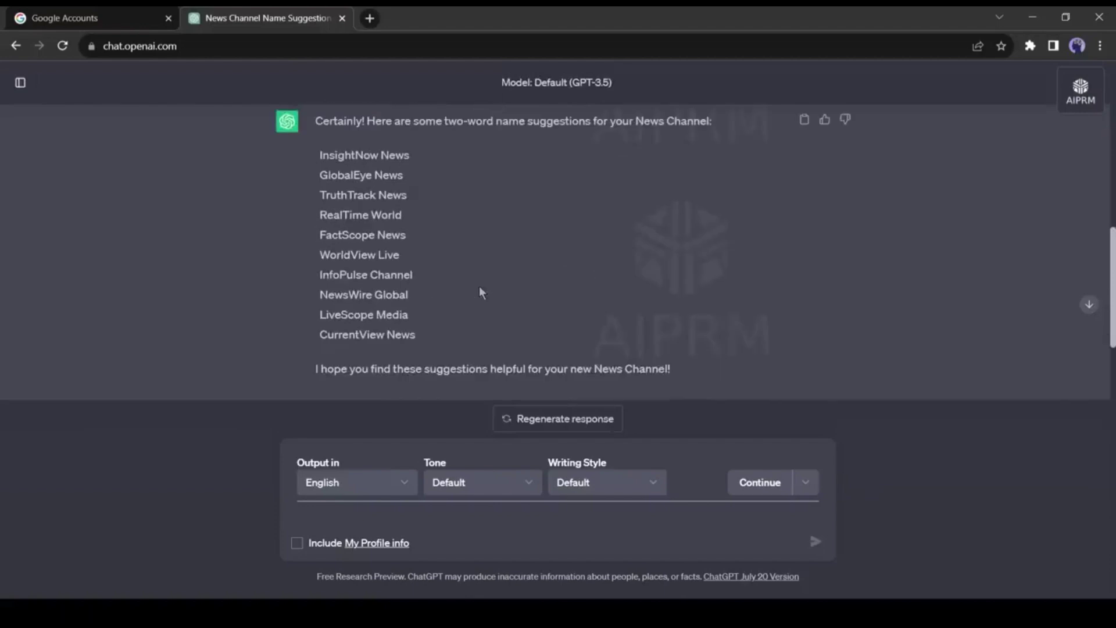
{"action": "scroll", "coordinate": [480, 289], "scroll_direction": "up", "scroll_amount": 3}
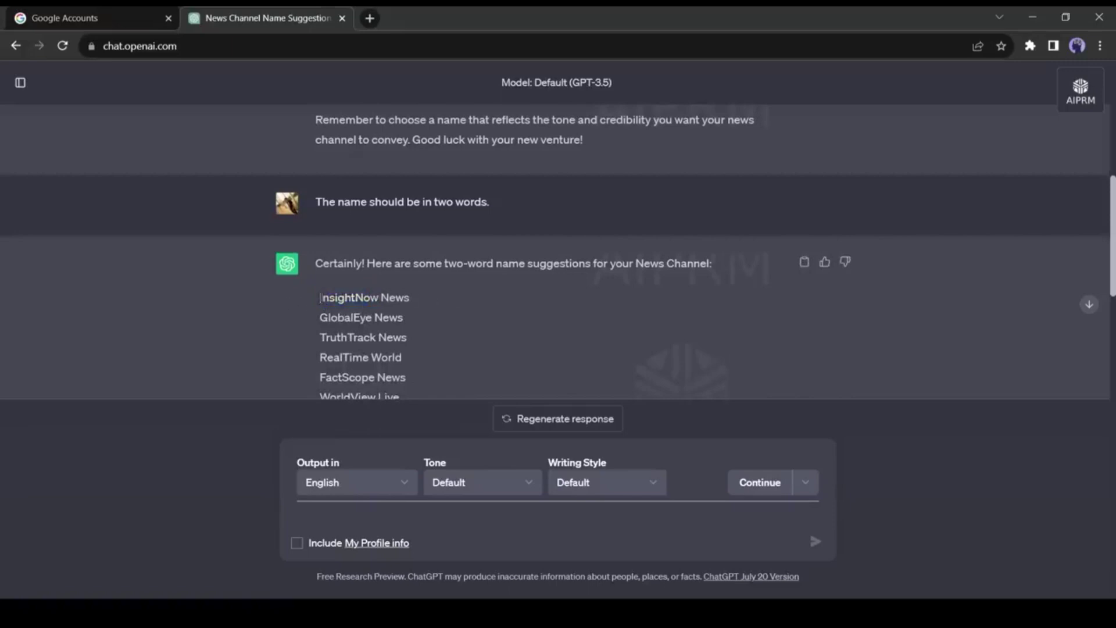
Return to the YouTube channel sign-up, name the channel InsightNow, accept the new-account acknowledgement and create it.
{"action": "left_click", "coordinate": [82, 12]}
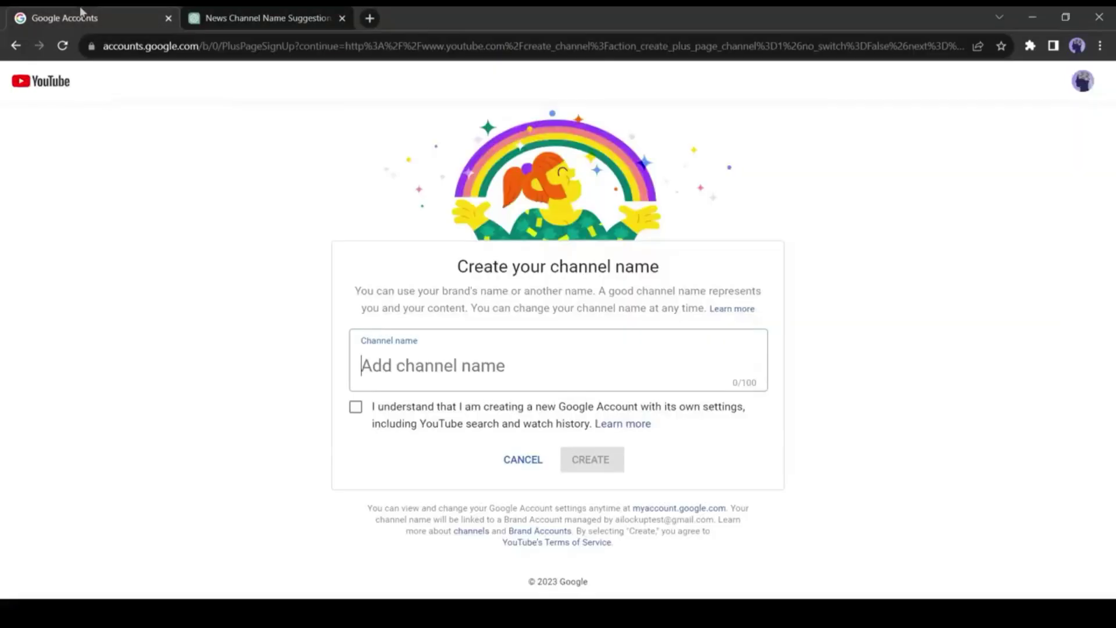
{"action": "type", "text": "InsightNow"}
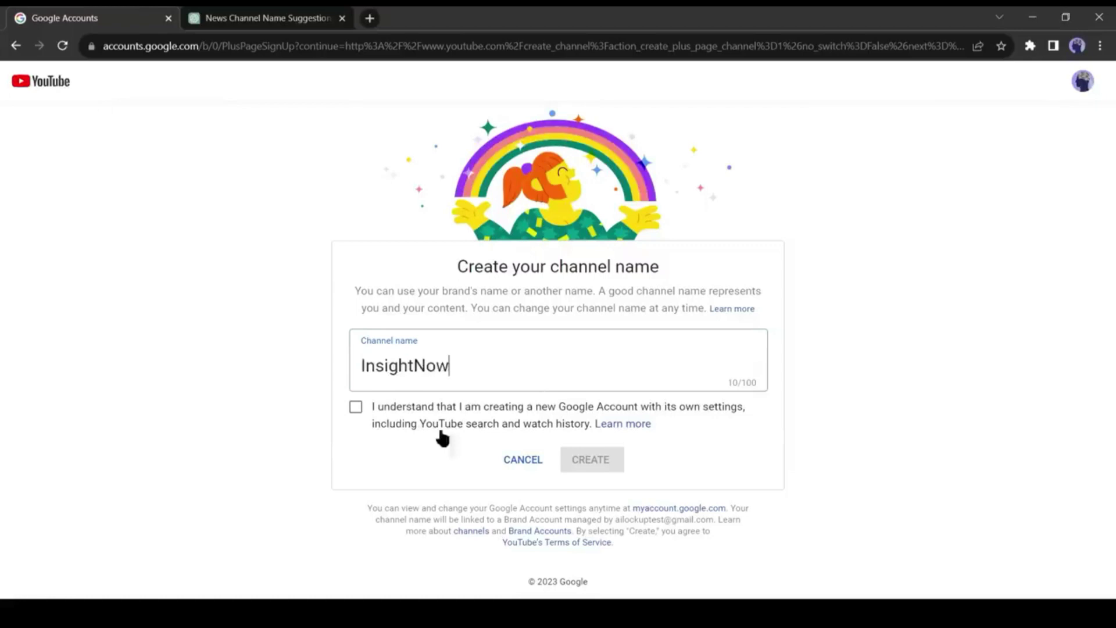
{"action": "left_click", "coordinate": [355, 407]}
{"action": "left_click", "coordinate": [591, 461]}
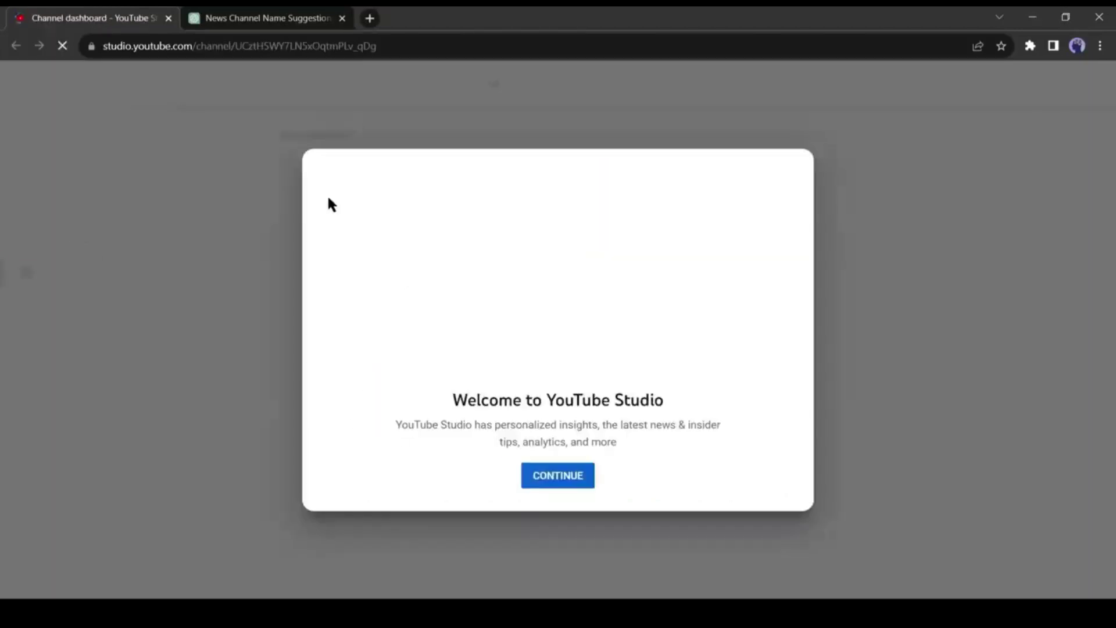
Continue past the YouTube Studio welcome message and dismiss the introductory notices on the dashboard.
{"action": "left_click", "coordinate": [567, 473]}
{"action": "left_click", "coordinate": [1074, 216]}
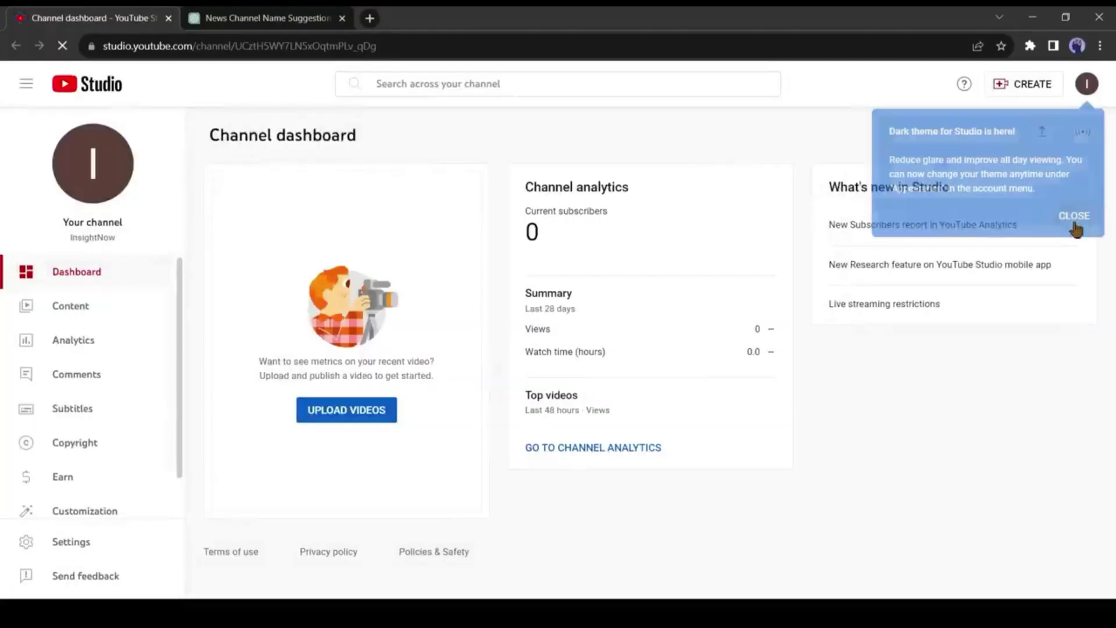
{"action": "left_click", "coordinate": [384, 319]}
{"action": "left_click", "coordinate": [400, 541]}
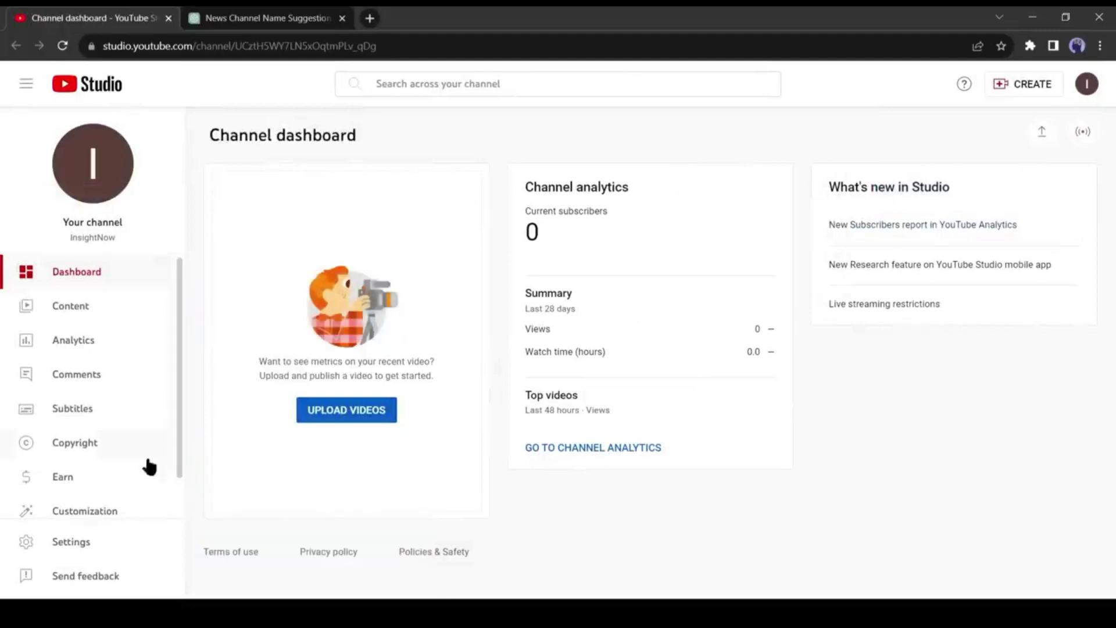
{"action": "scroll", "coordinate": [149, 467], "scroll_direction": "down", "scroll_amount": 2}
{"action": "left_click", "coordinate": [95, 465]}
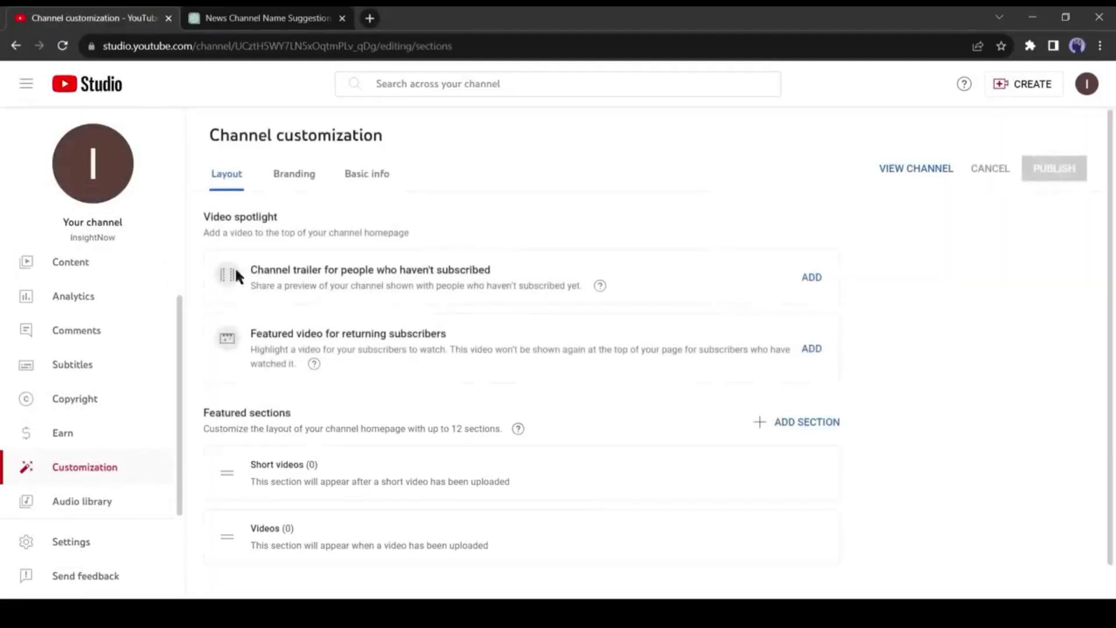
{"action": "left_click", "coordinate": [377, 184]}
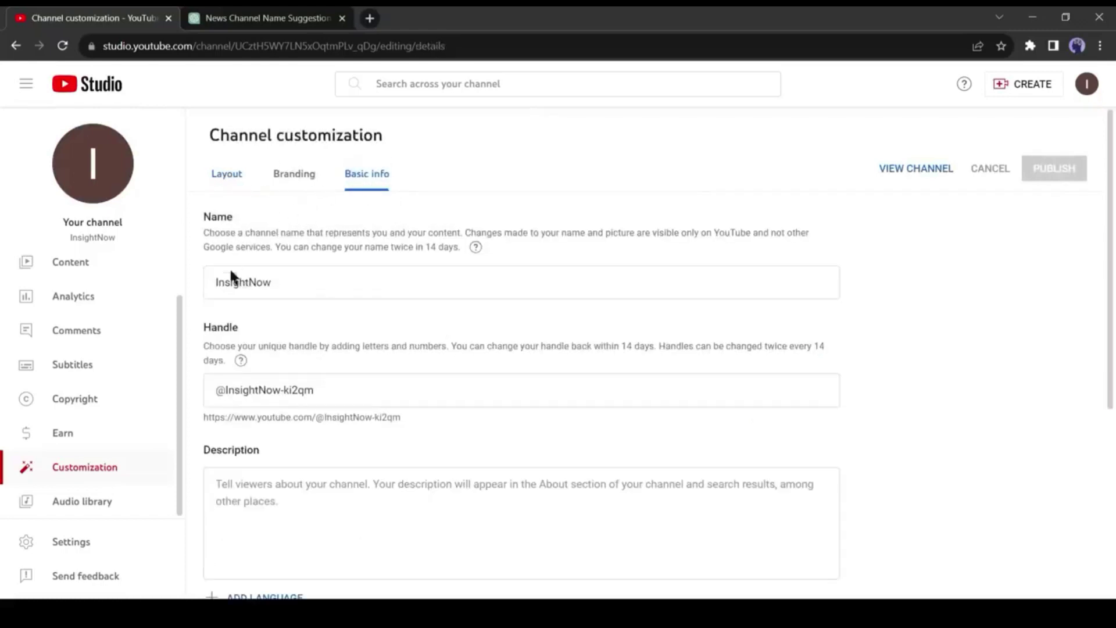
{"action": "scroll", "coordinate": [294, 302], "scroll_direction": "down", "scroll_amount": 2}
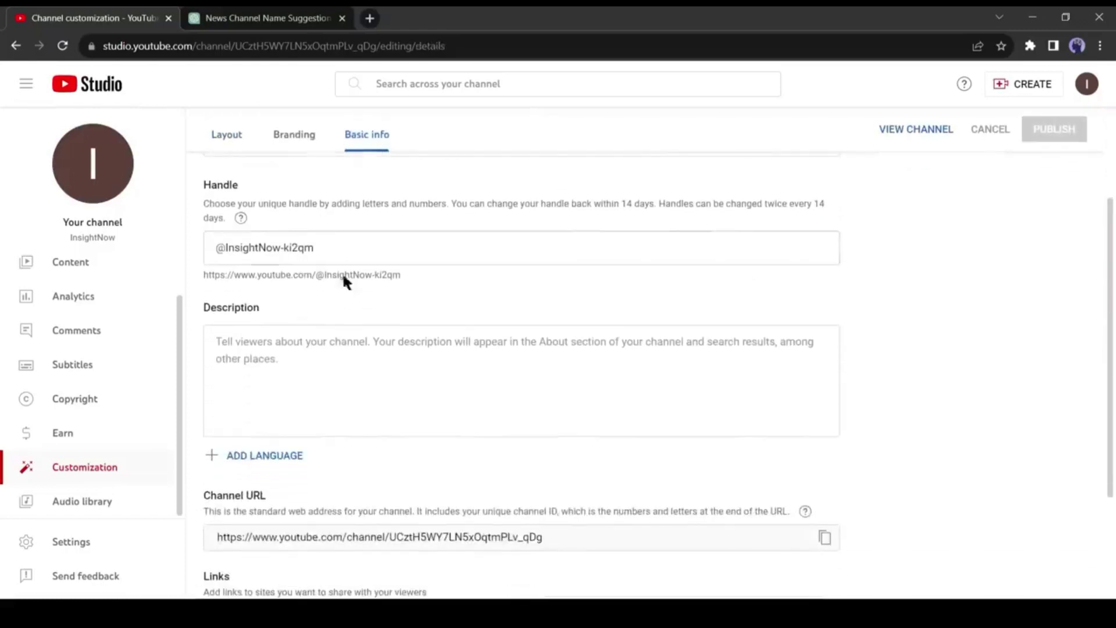
{"action": "left_click", "coordinate": [326, 244]}
{"action": "double_click", "coordinate": [333, 254]}
{"action": "key", "text": "BackSpace"}
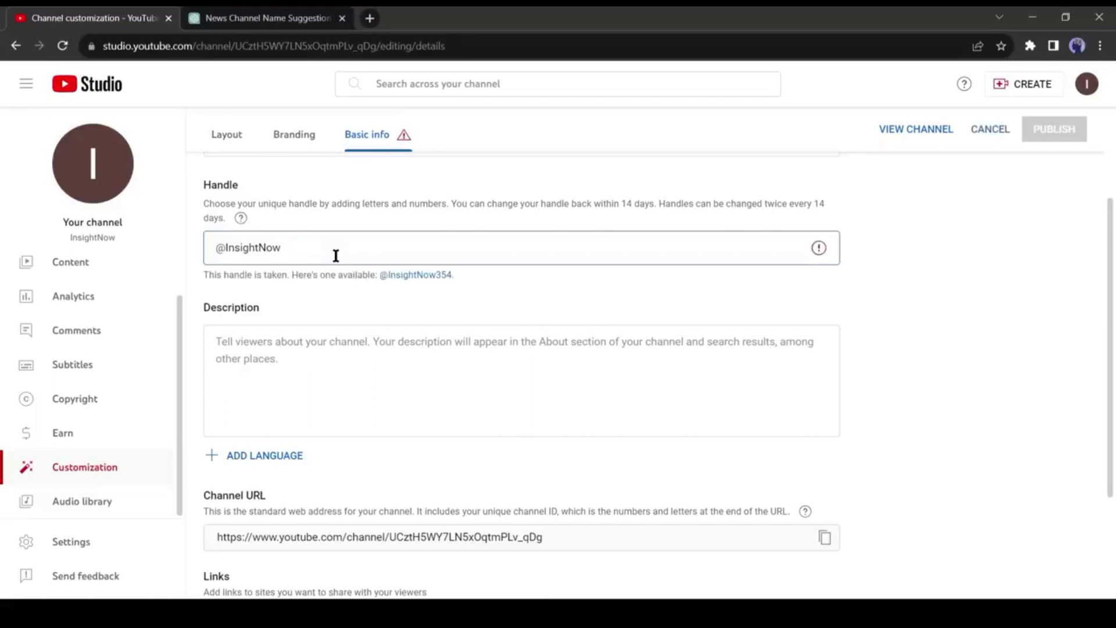
{"action": "type", "text": "24"}
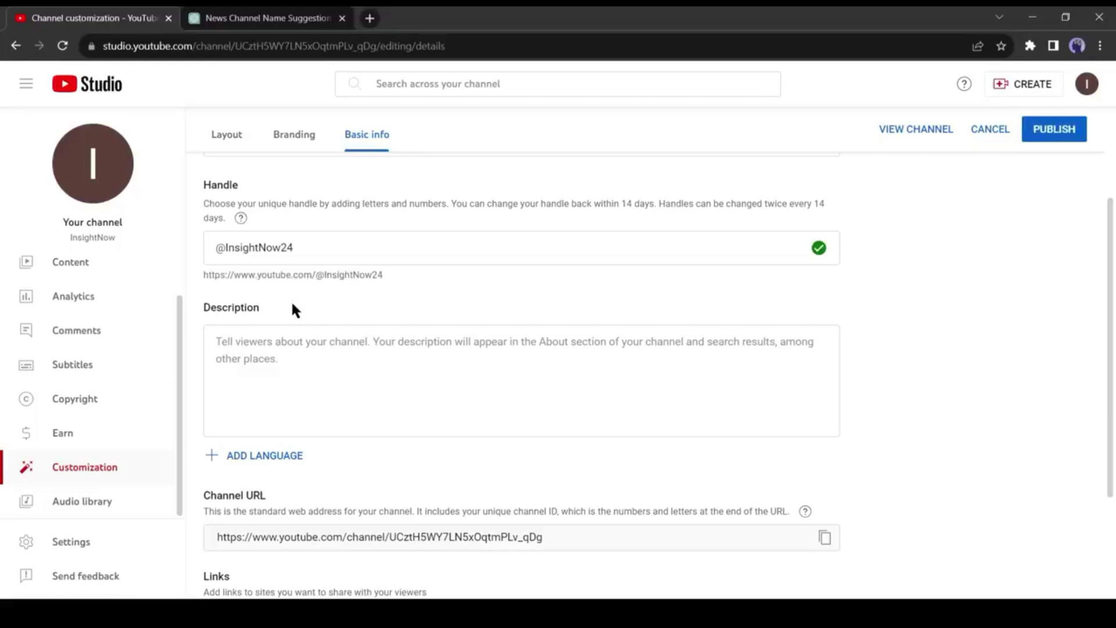
Switch to ChatGPT and submit "My channel name is "InsightNow," Please write a slogan and YouTube description for this channel.".
{"action": "left_click", "coordinate": [264, 18]}
{"action": "scroll", "coordinate": [323, 510], "scroll_direction": "down", "scroll_amount": 5}
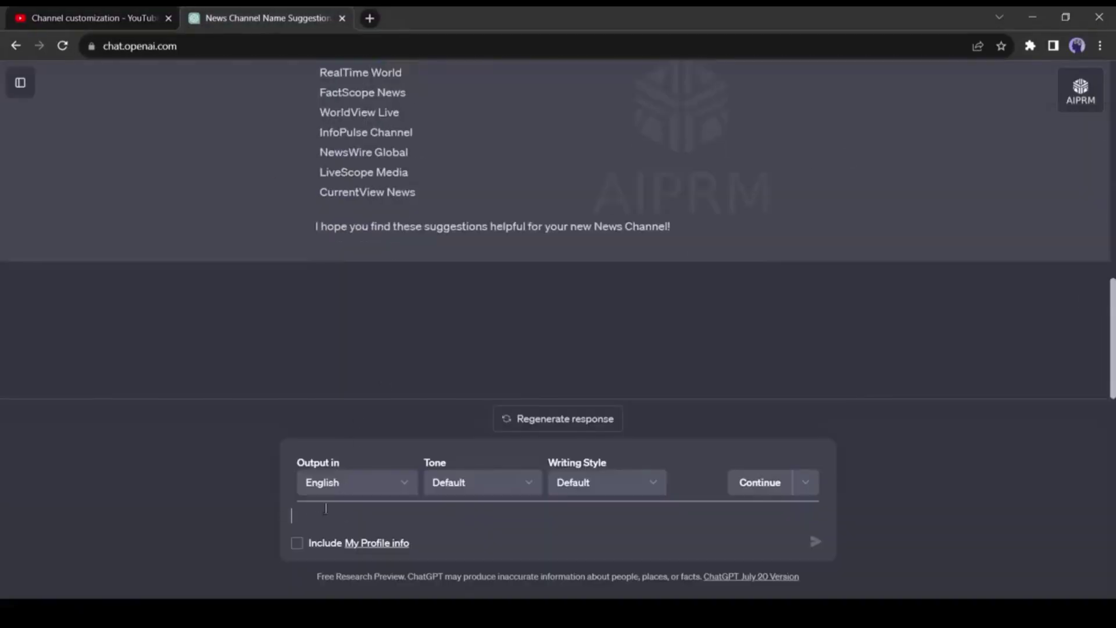
{"action": "type", "text": "My channel name is"}
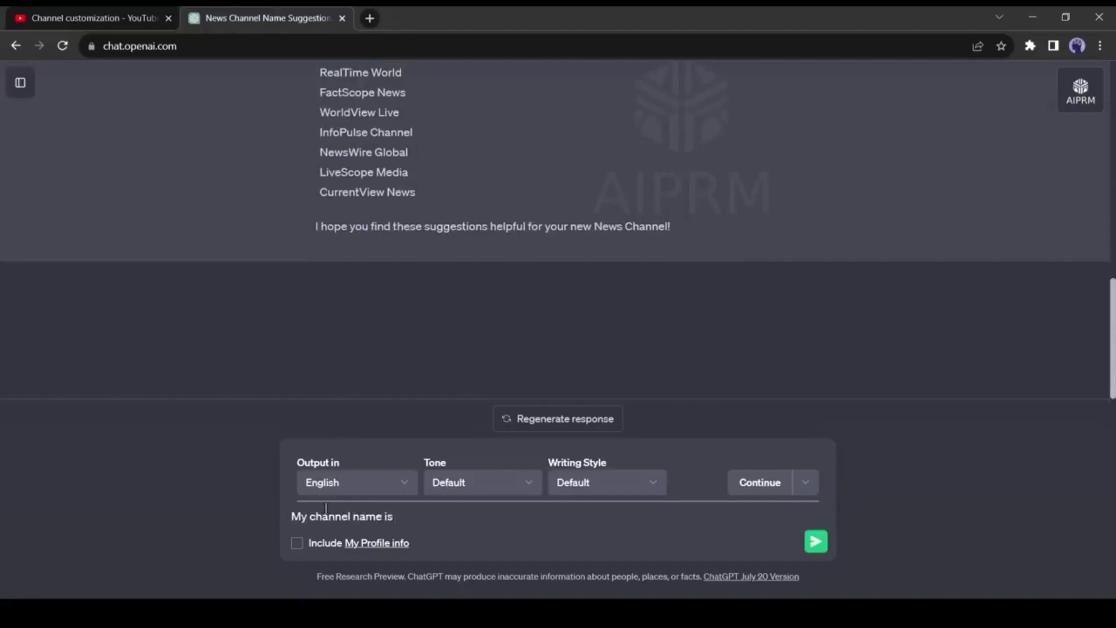
{"action": "scroll", "coordinate": [326, 508], "scroll_direction": "up", "scroll_amount": 3}
{"action": "type", "text": "\"InsightNow,\" Please write a slog"}
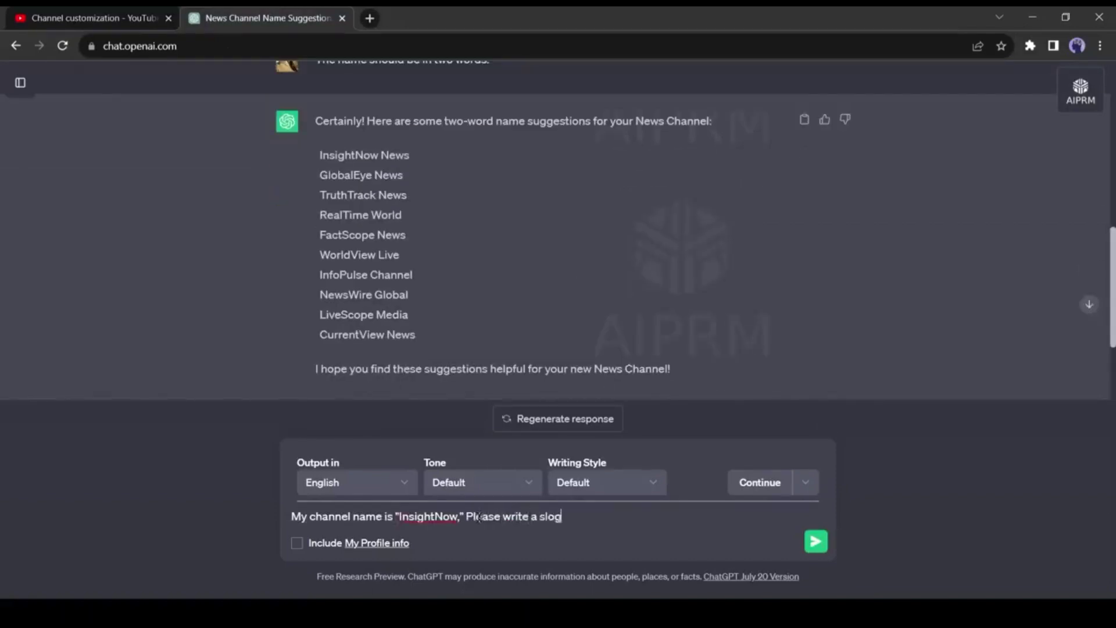
{"action": "type", "text": "an and YouTube description"}
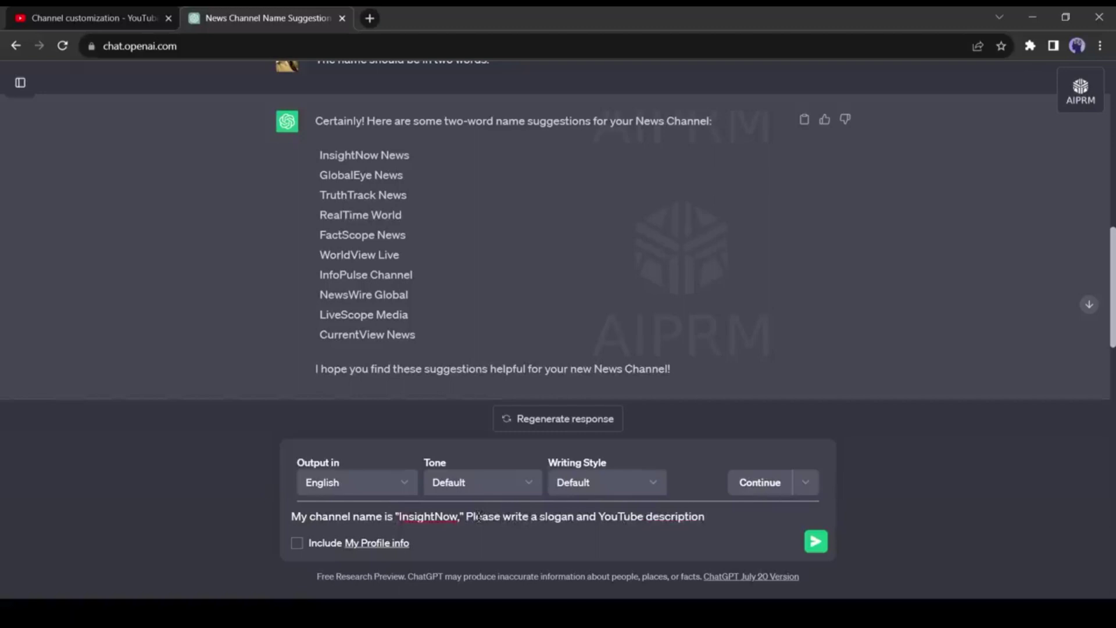
{"action": "type", "text": " for this channel."}
{"action": "key", "text": "Return"}
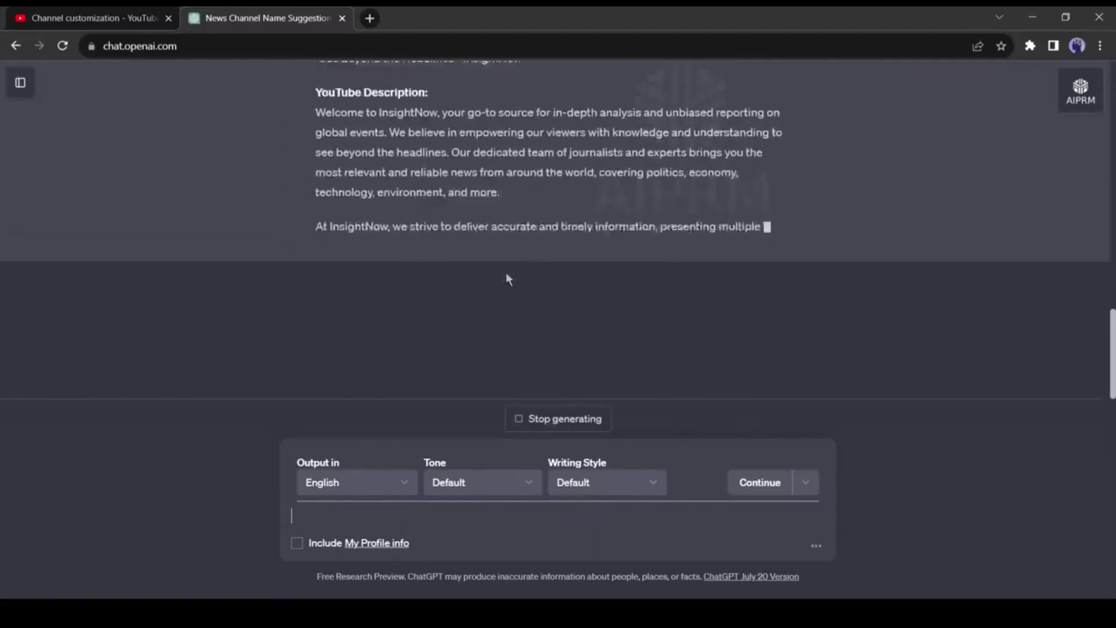
Copy the full YouTube description from ChatGPT's answer and paste it into the channel's Description field in YouTube Studio.
{"action": "scroll", "coordinate": [444, 264], "scroll_direction": "up", "scroll_amount": 3}
{"action": "scroll", "coordinate": [444, 264], "scroll_direction": "down", "scroll_amount": 3}
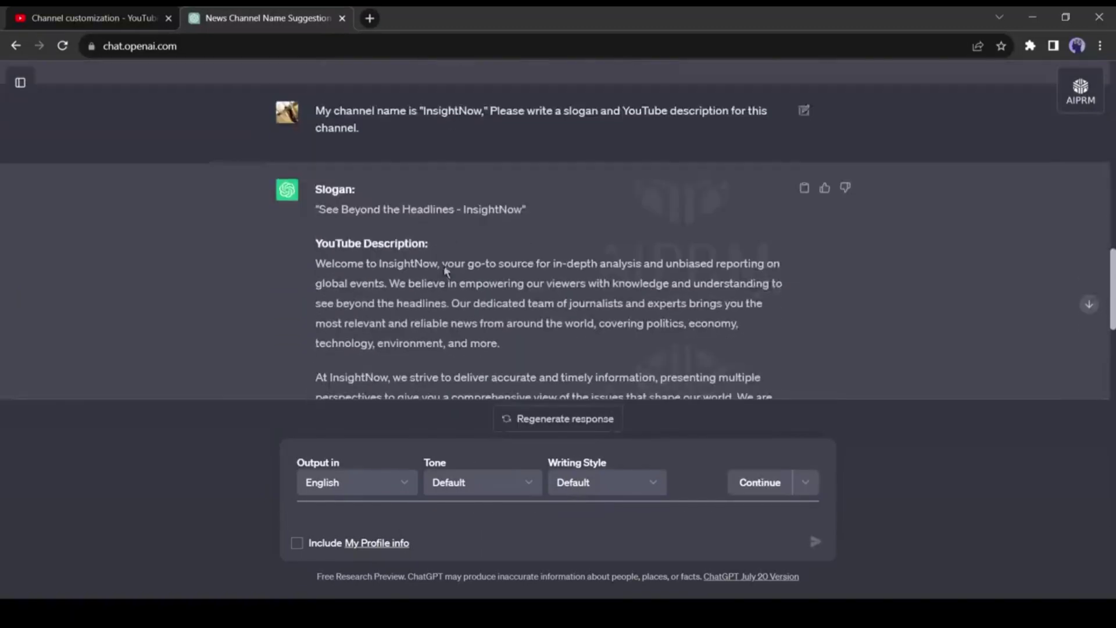
{"action": "scroll", "coordinate": [383, 237], "scroll_direction": "down", "scroll_amount": 1}
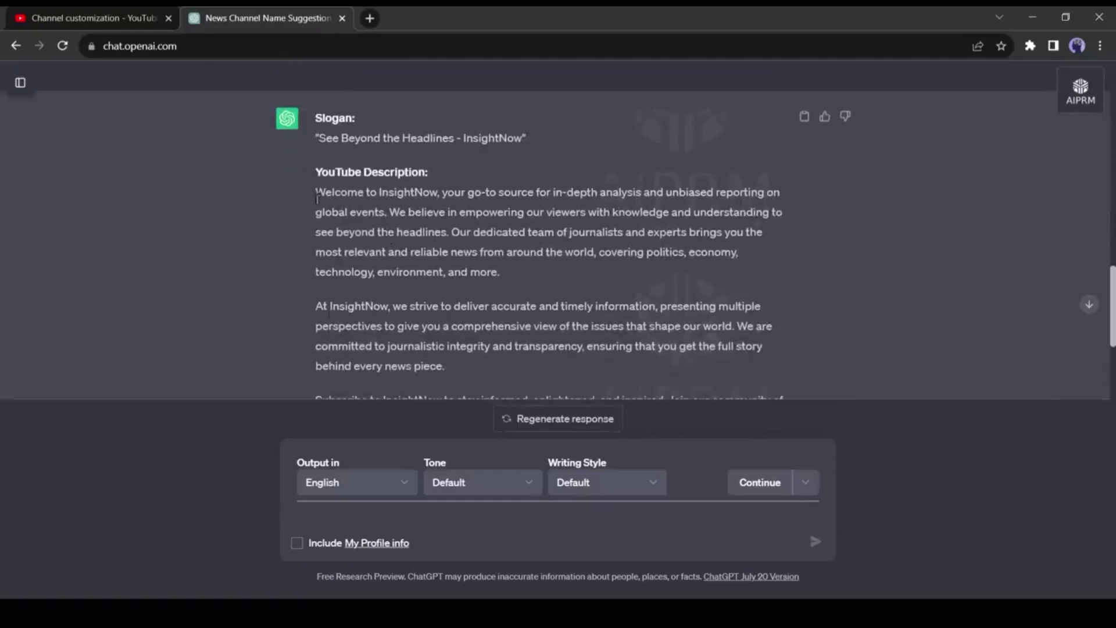
{"action": "left_click_drag", "start_coordinate": [316, 193], "coordinate": [580, 229]}
{"action": "key", "text": "ctrl+c"}
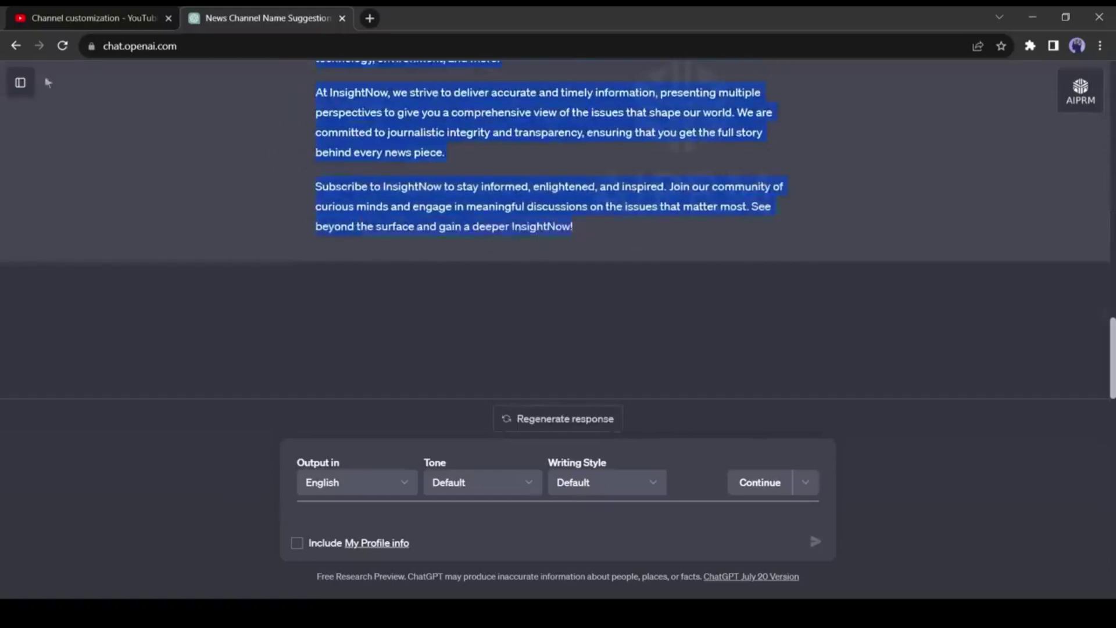
{"action": "left_click", "coordinate": [87, 18]}
{"action": "left_click", "coordinate": [307, 380]}
{"action": "key", "text": "ctrl+v"}
Publish the channel's basic info changes and open the Branding settings.
{"action": "scroll", "coordinate": [339, 348], "scroll_direction": "down", "scroll_amount": 3}
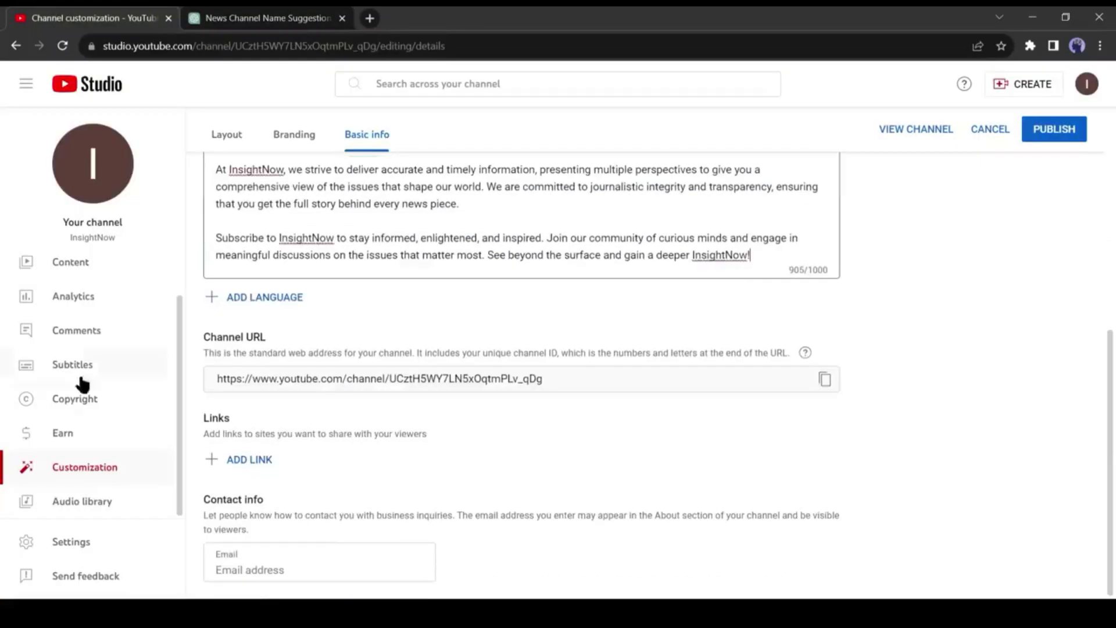
{"action": "left_click", "coordinate": [1066, 139]}
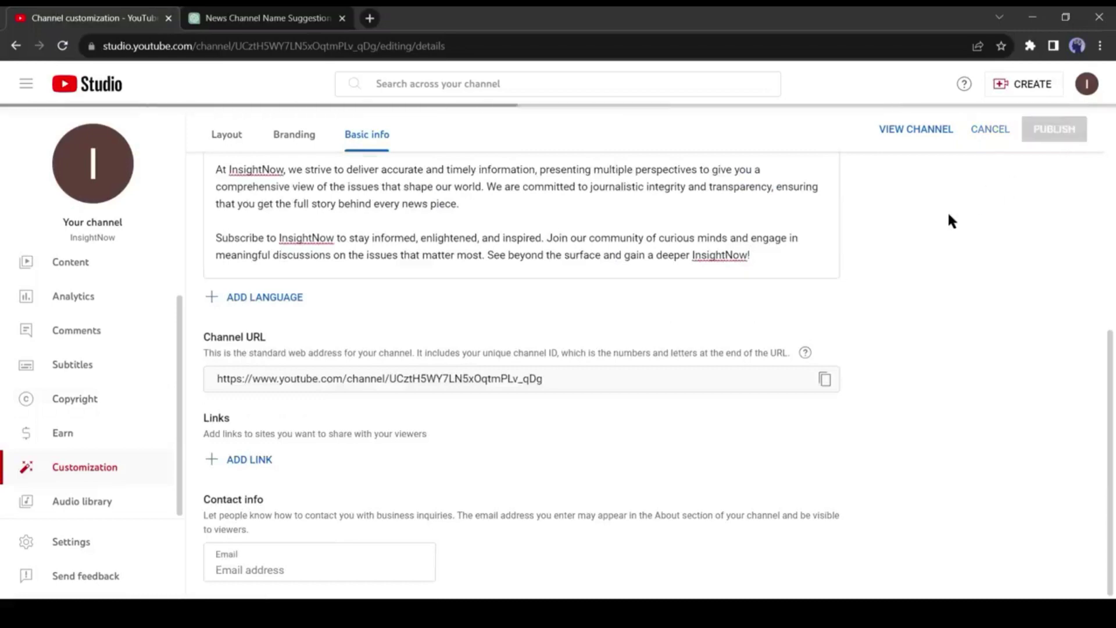
{"action": "left_click", "coordinate": [295, 176]}
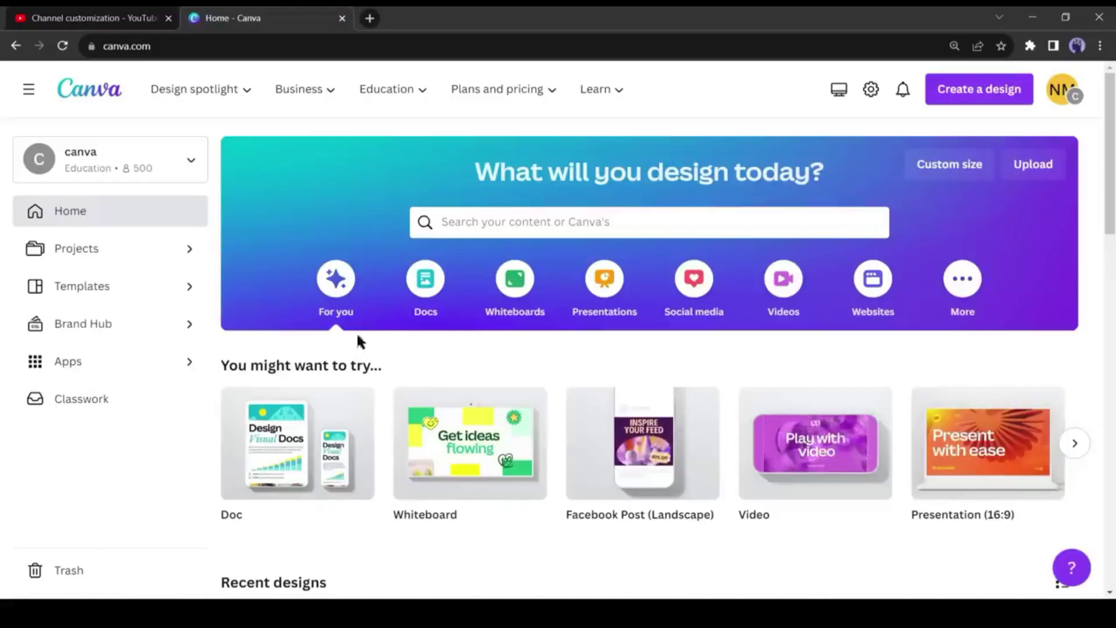
In Canva, search for "logo", open the Logo template category and bring up its templates.
{"action": "left_click", "coordinate": [593, 224]}
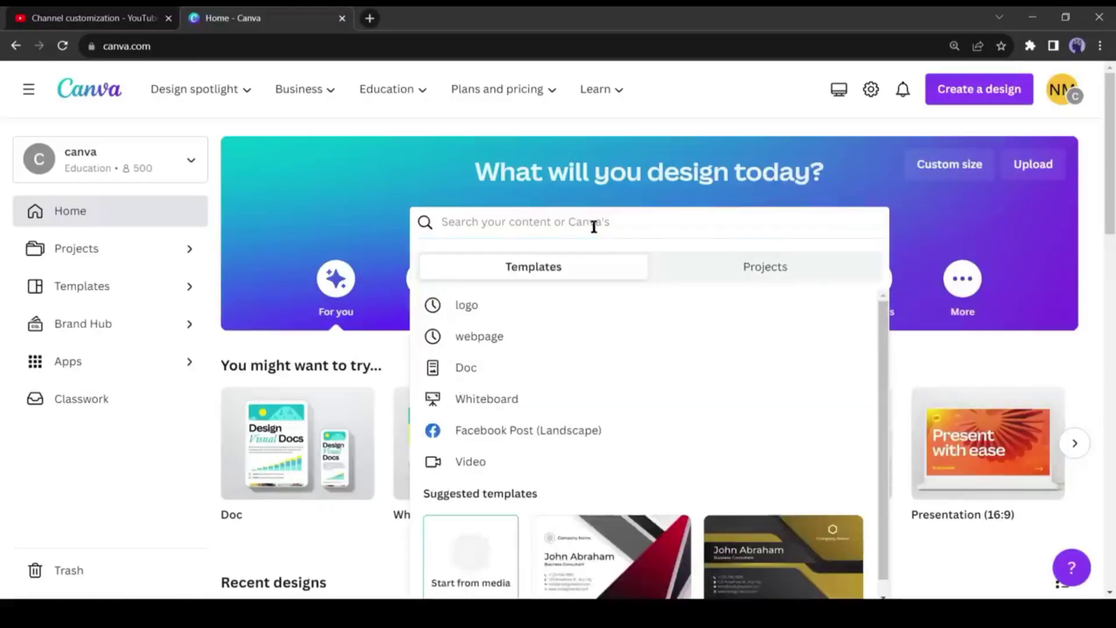
{"action": "type", "text": "logo"}
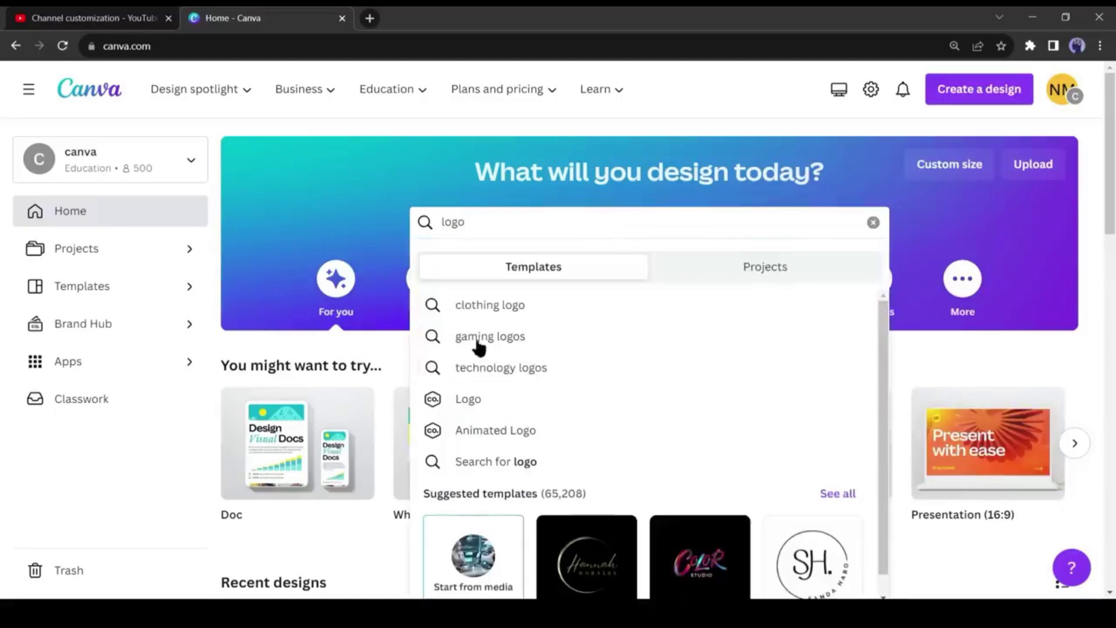
{"action": "left_click", "coordinate": [543, 409]}
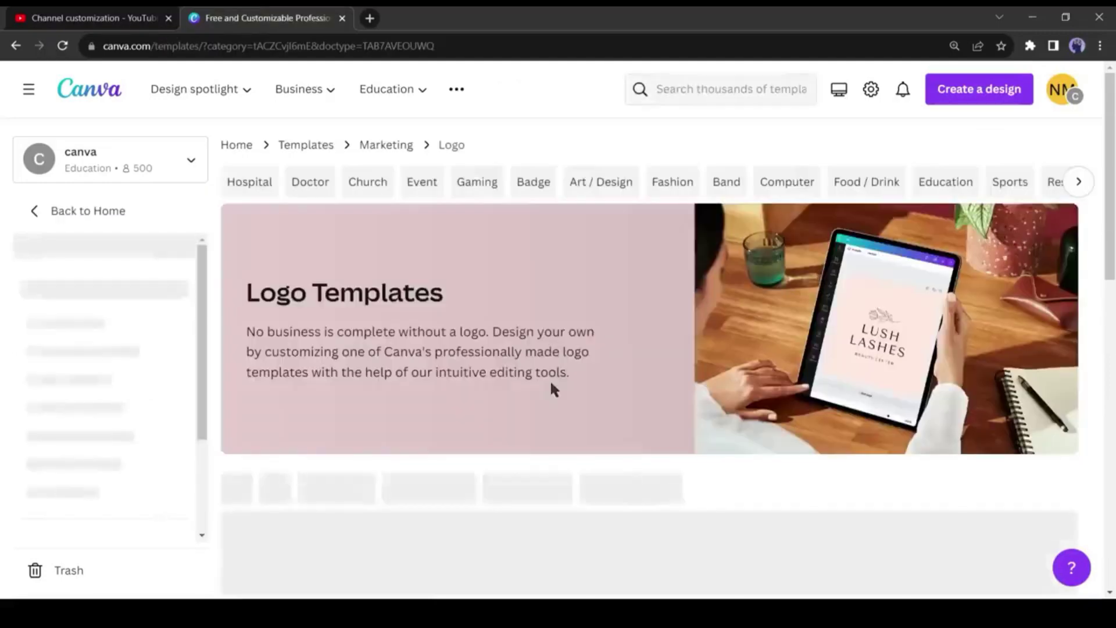
{"action": "scroll", "coordinate": [355, 366], "scroll_direction": "down", "scroll_amount": 4}
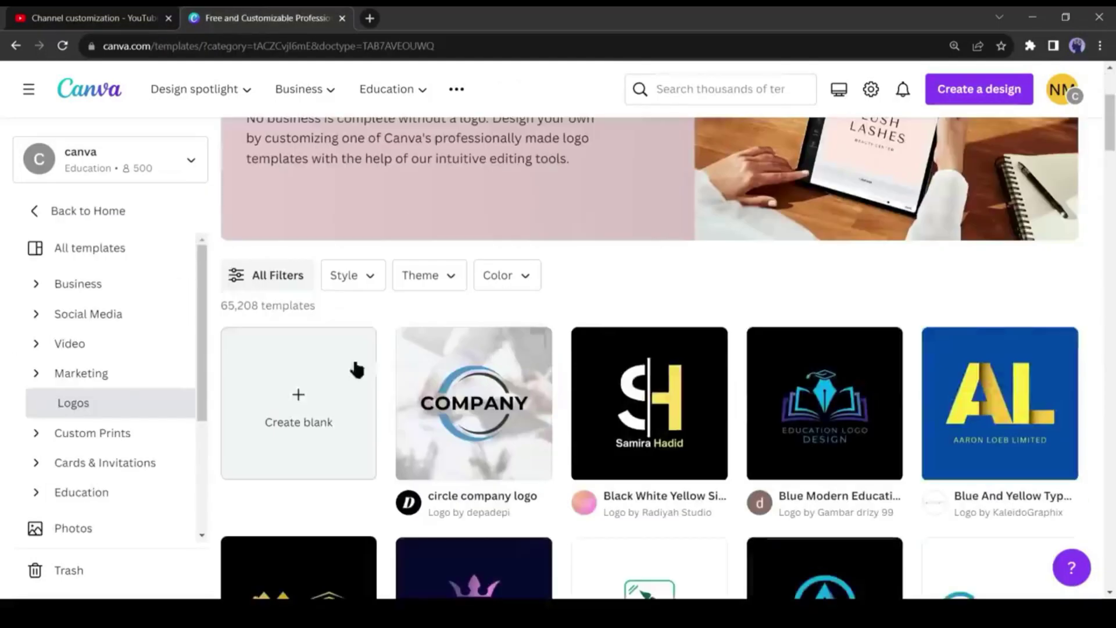
Create a blank logo design, search its templates for "News Logos" and apply the dark blue "THE NEWS" template.
{"action": "left_click", "coordinate": [298, 397]}
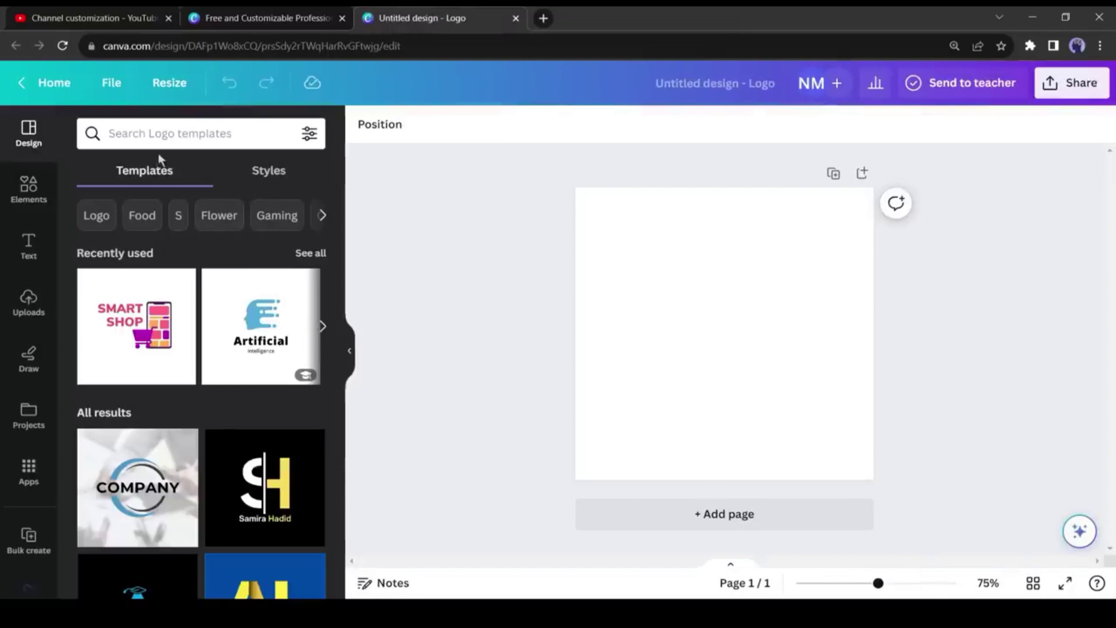
{"action": "left_click", "coordinate": [184, 135]}
{"action": "type", "text": "News"}
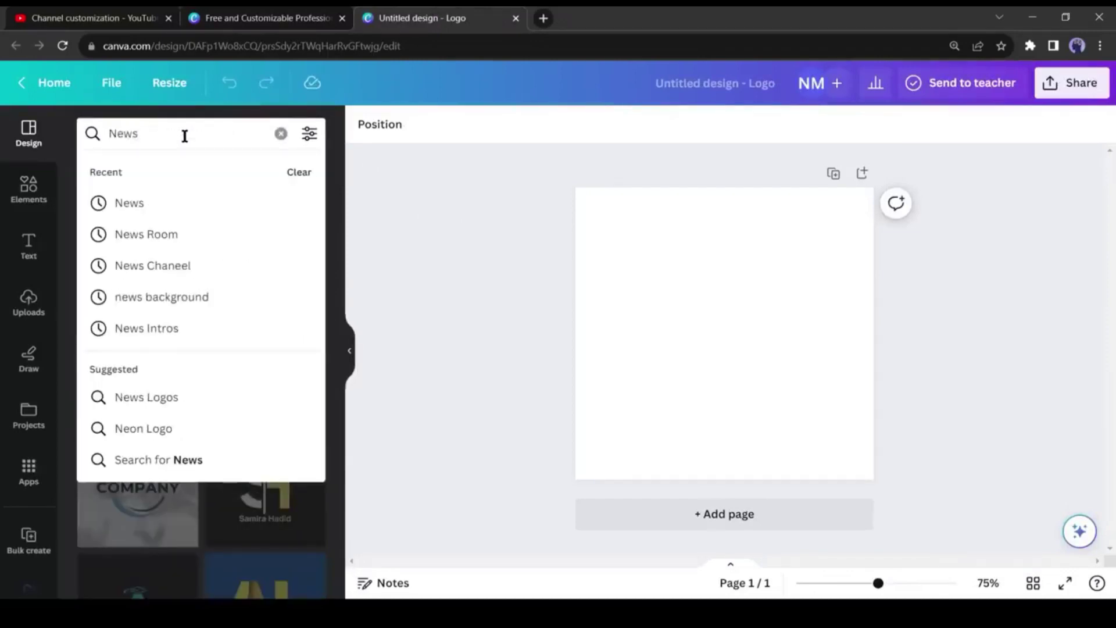
{"action": "left_click", "coordinate": [169, 399]}
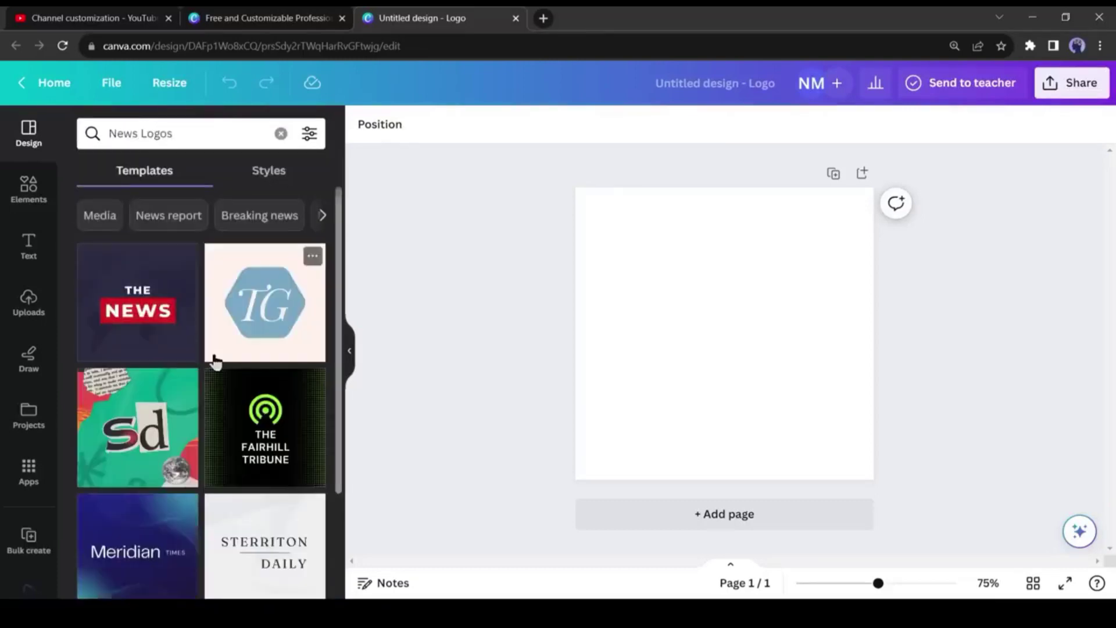
{"action": "scroll", "coordinate": [212, 363], "scroll_direction": "down", "scroll_amount": 3}
{"action": "scroll", "coordinate": [209, 363], "scroll_direction": "up", "scroll_amount": 3}
{"action": "left_click", "coordinate": [150, 343]}
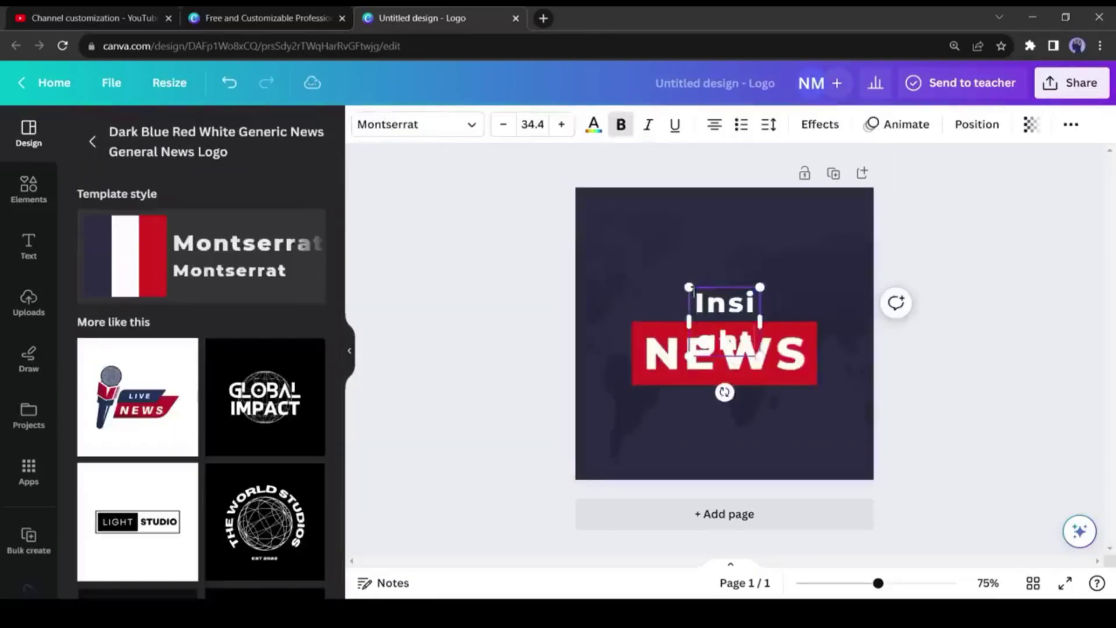
Fit "Insight" on one line aligned with the red box's edge and replace the word NEWS with "NOW".
{"action": "left_click_drag", "start_coordinate": [759, 320], "coordinate": [837, 321]}
{"action": "left_click_drag", "start_coordinate": [777, 297], "coordinate": [703, 295]}
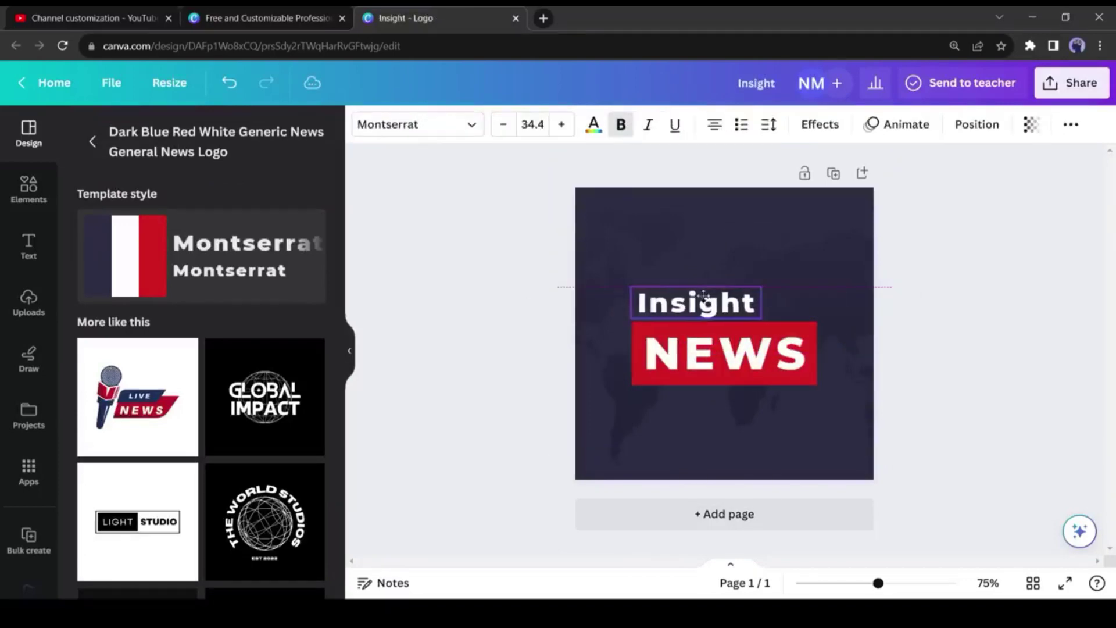
{"action": "left_click", "coordinate": [709, 354]}
{"action": "double_click", "coordinate": [709, 355]}
{"action": "key", "text": "BackSpace"}
{"action": "type", "text": "NOW"}
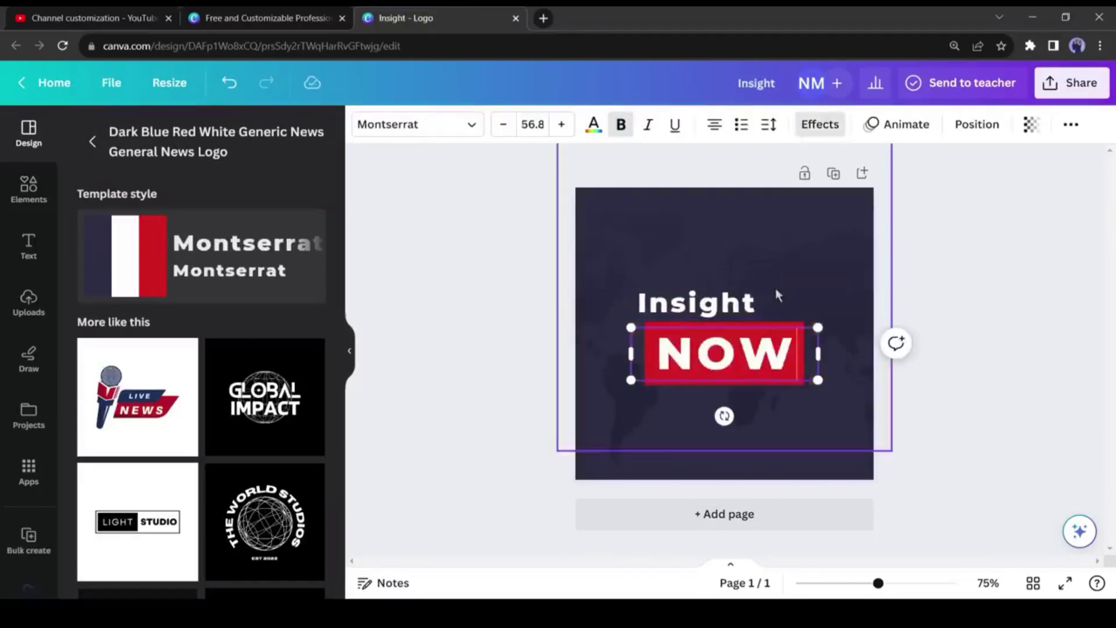
Download the finished Insight NOW logo as a PNG file.
{"action": "left_click", "coordinate": [1071, 82]}
{"action": "left_click", "coordinate": [849, 481]}
{"action": "left_click", "coordinate": [941, 376]}
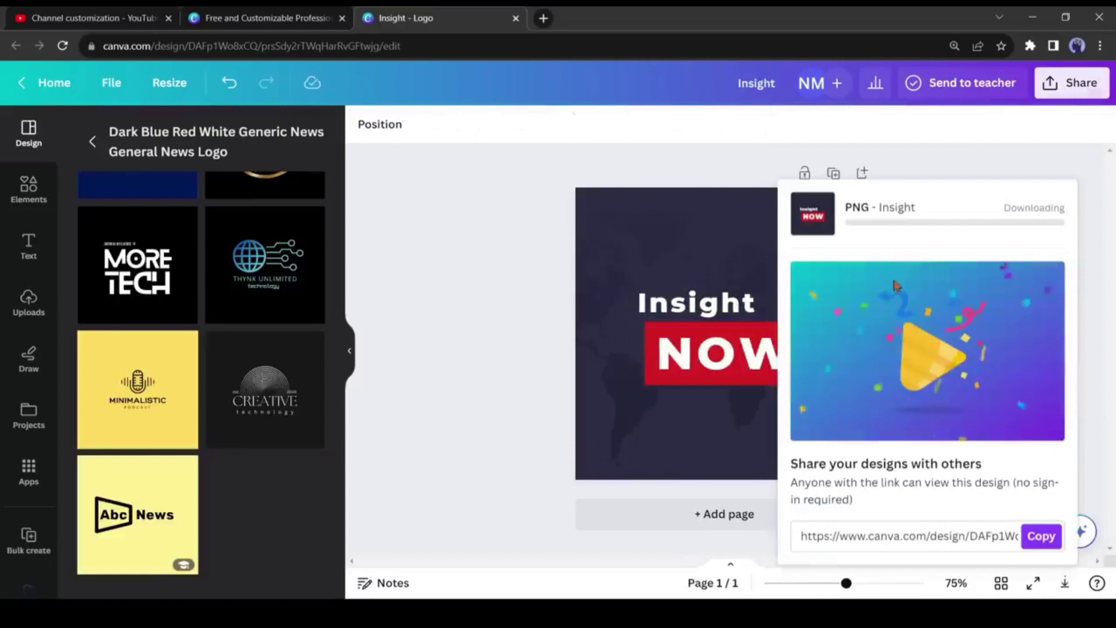
{"action": "left_click", "coordinate": [401, 237]}
Switch to YouTube Studio and upload the downloaded Insight.png logo as the channel's profile picture.
{"action": "left_click", "coordinate": [93, 18]}
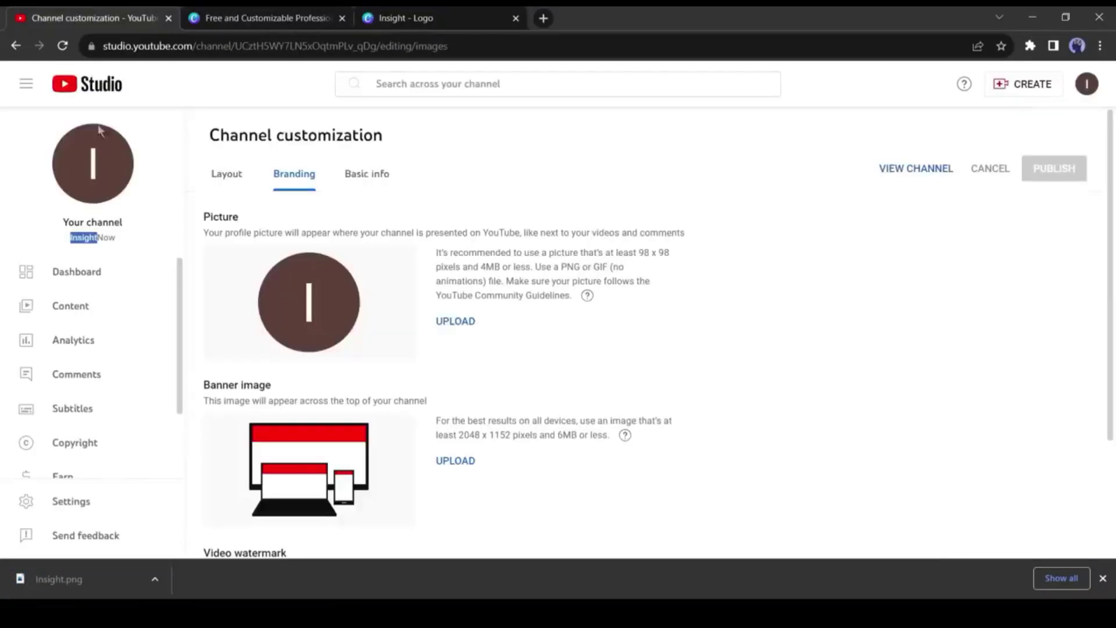
{"action": "left_click", "coordinate": [450, 321]}
{"action": "double_click", "coordinate": [533, 326]}
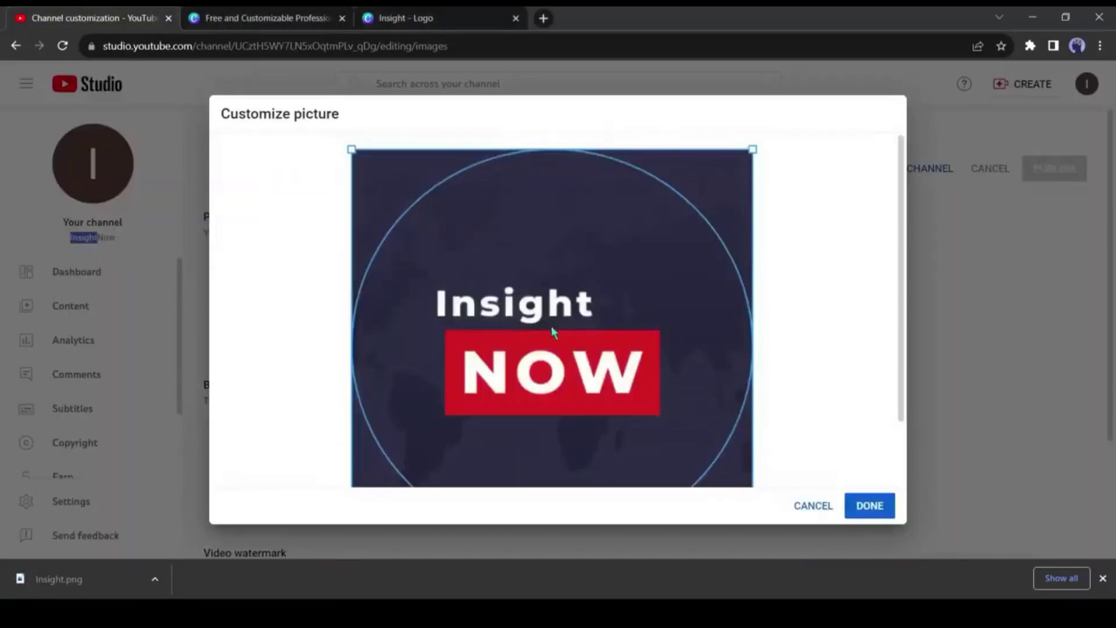
{"action": "left_click", "coordinate": [870, 506]}
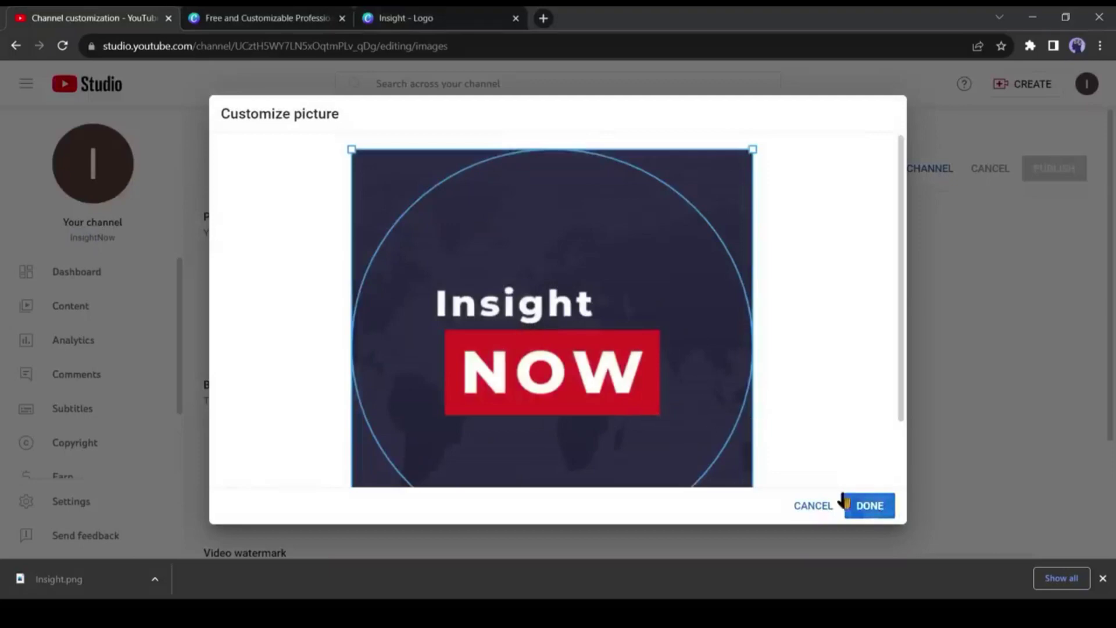
Switch to Canva, close the logo design, find the YouTube Banner template category and create a blank banner design.
{"action": "scroll", "coordinate": [491, 365], "scroll_direction": "down", "scroll_amount": 1}
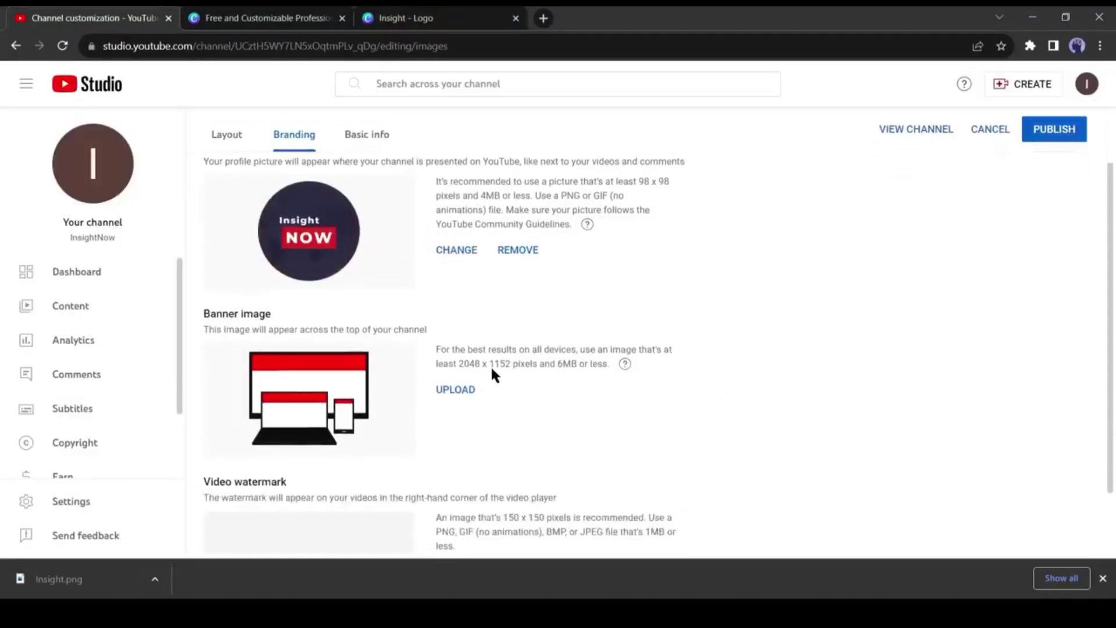
{"action": "left_click", "coordinate": [450, 23]}
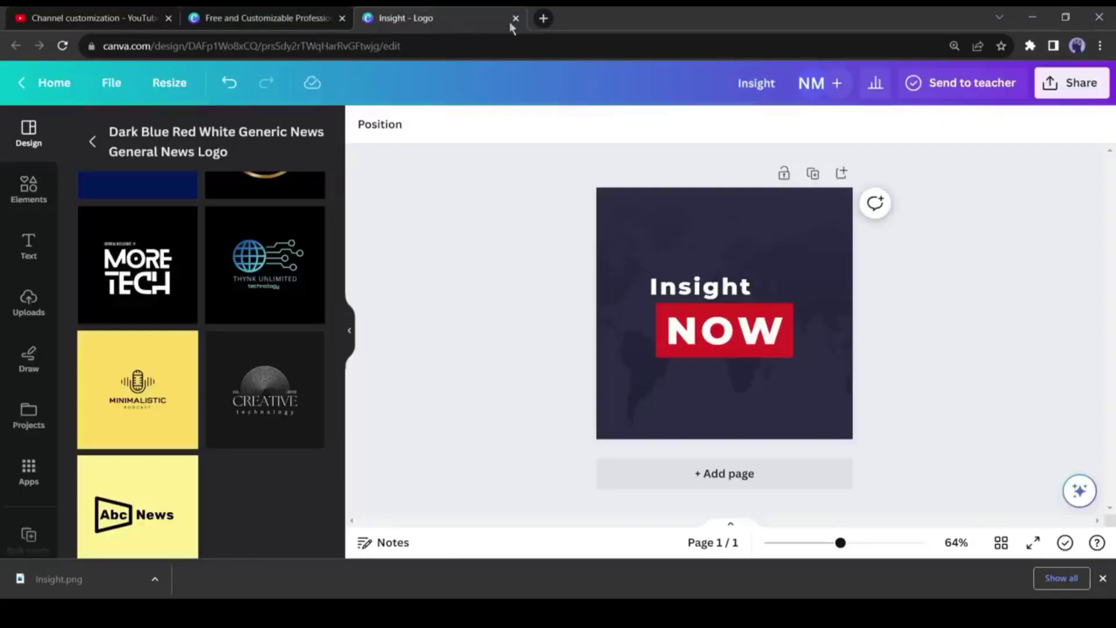
{"action": "left_click", "coordinate": [515, 19]}
{"action": "left_click", "coordinate": [731, 90]}
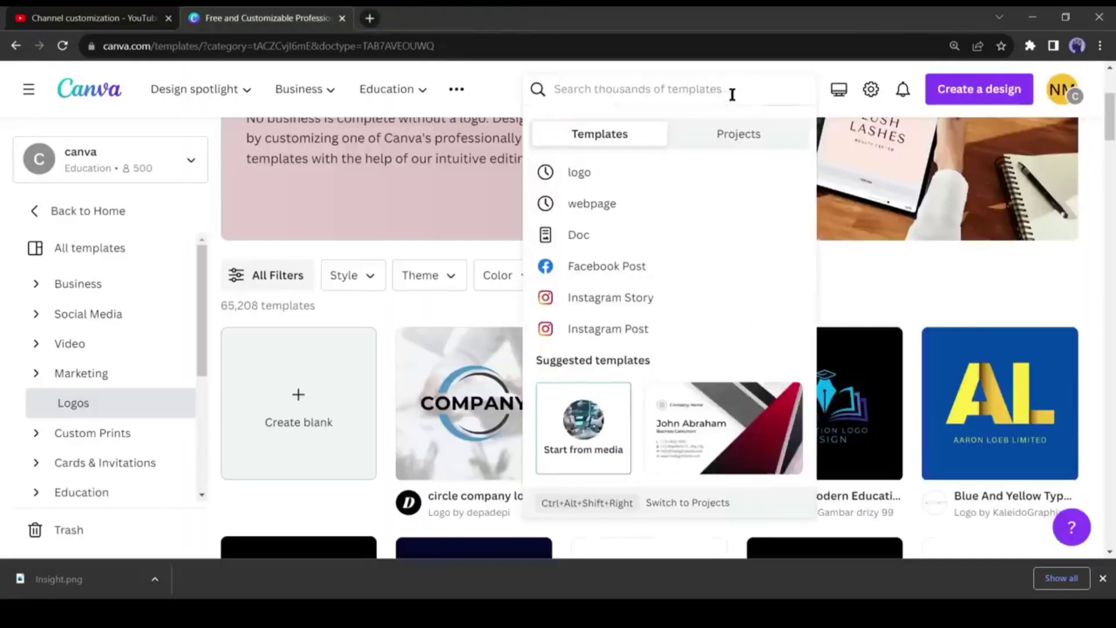
{"action": "type", "text": "YOU"}
{"action": "left_click", "coordinate": [648, 270]}
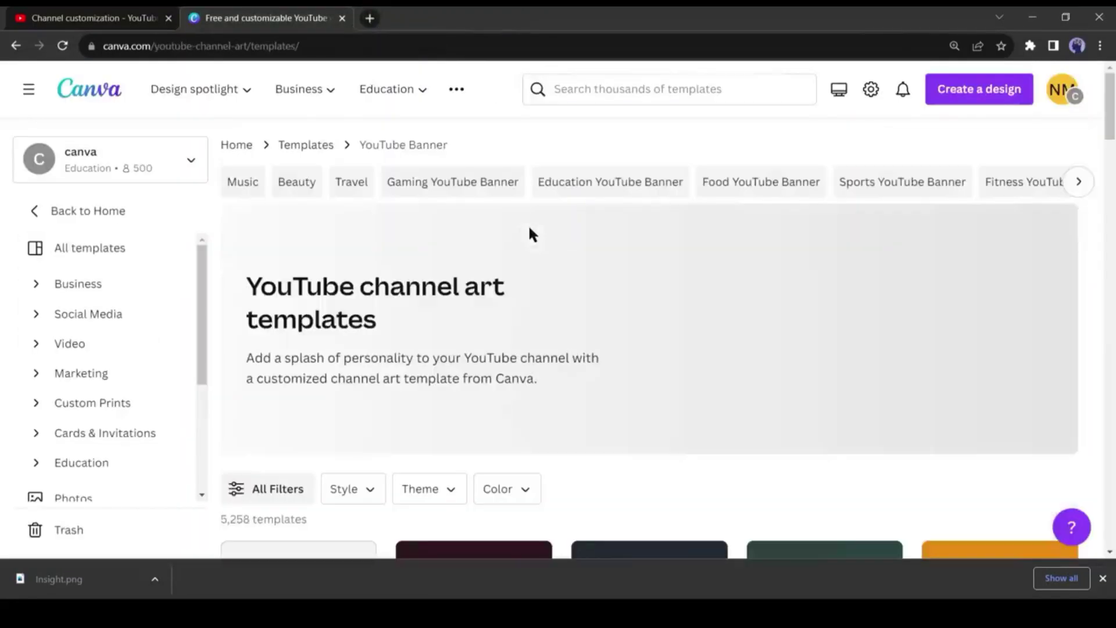
{"action": "scroll", "coordinate": [598, 311], "scroll_direction": "down", "scroll_amount": 5}
{"action": "left_click", "coordinate": [309, 303]}
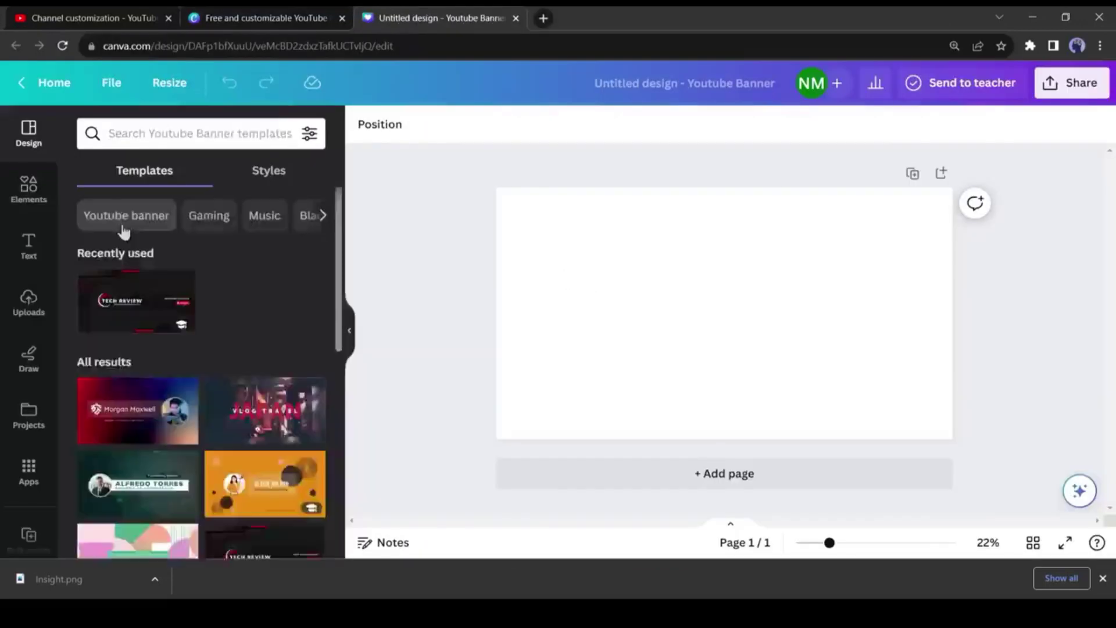
Search the banner templates for "nEWS Youtube channel banner" and apply the Black And Blue Modern YouTube Banner with the globe.
{"action": "left_click", "coordinate": [149, 216]}
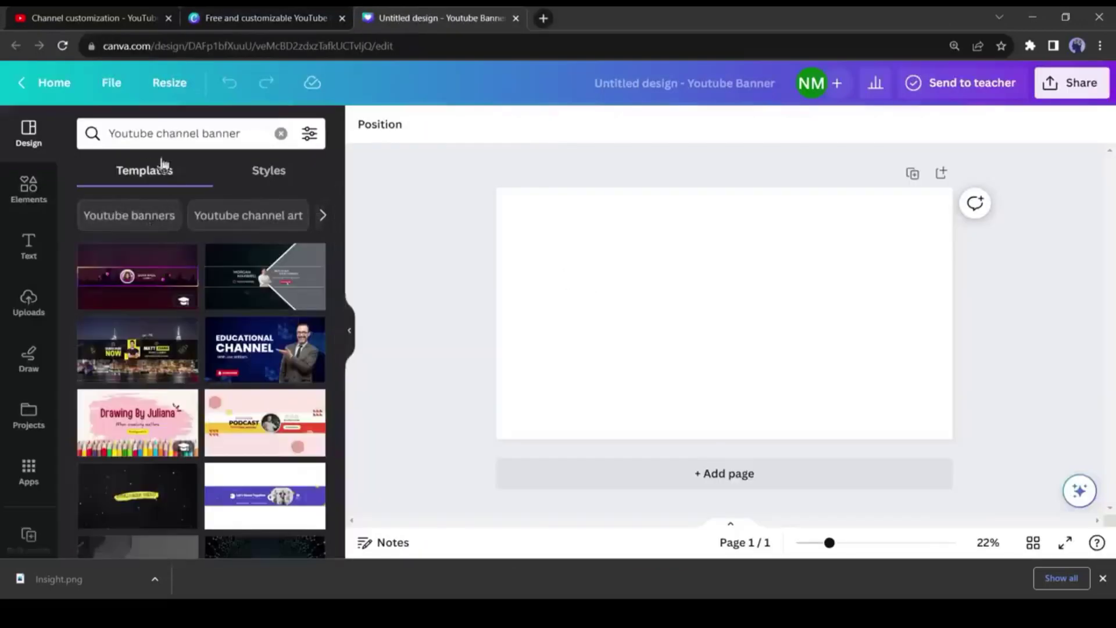
{"action": "left_click", "coordinate": [110, 137]}
{"action": "type", "text": "nEWS"}
{"action": "key", "text": "Return"}
{"action": "scroll", "coordinate": [252, 286], "scroll_direction": "down", "scroll_amount": 3}
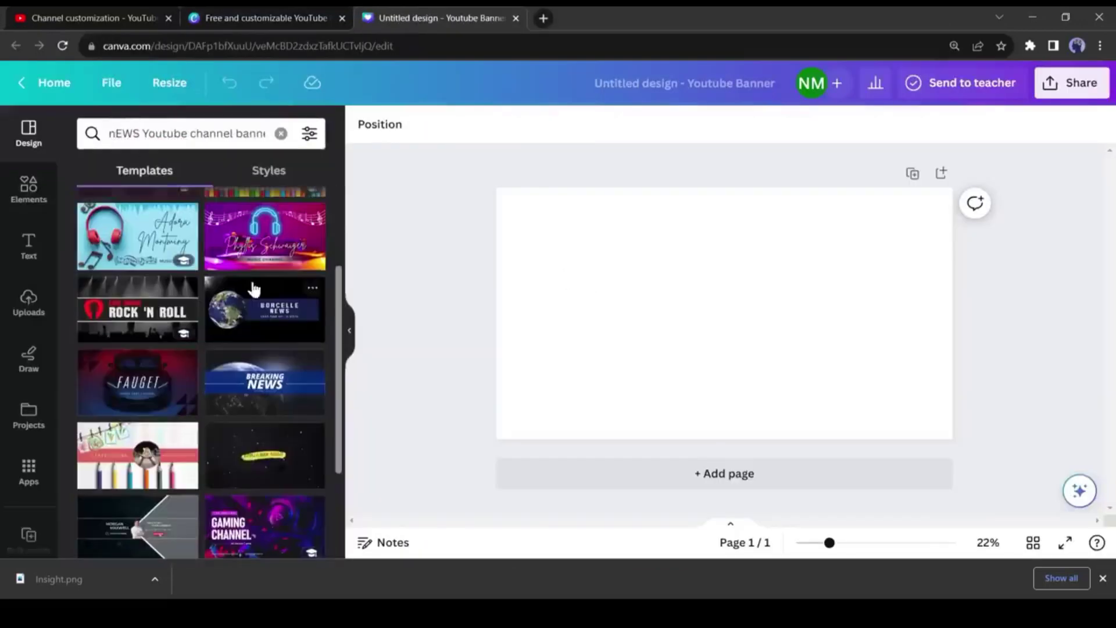
{"action": "left_click", "coordinate": [252, 320]}
Replace the banner's title text with "Insight" and "Now" on its two lines and remove the tagline.
{"action": "left_click", "coordinate": [637, 298]}
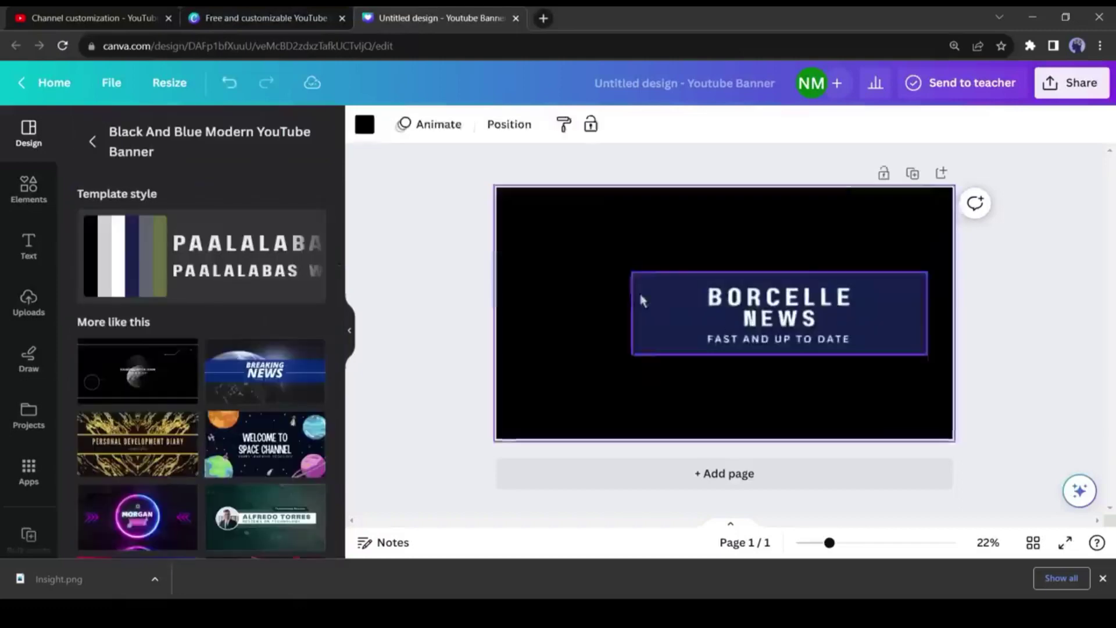
{"action": "left_click", "coordinate": [743, 294]}
{"action": "type", "text": "Insight"}
{"action": "double_click", "coordinate": [778, 319]}
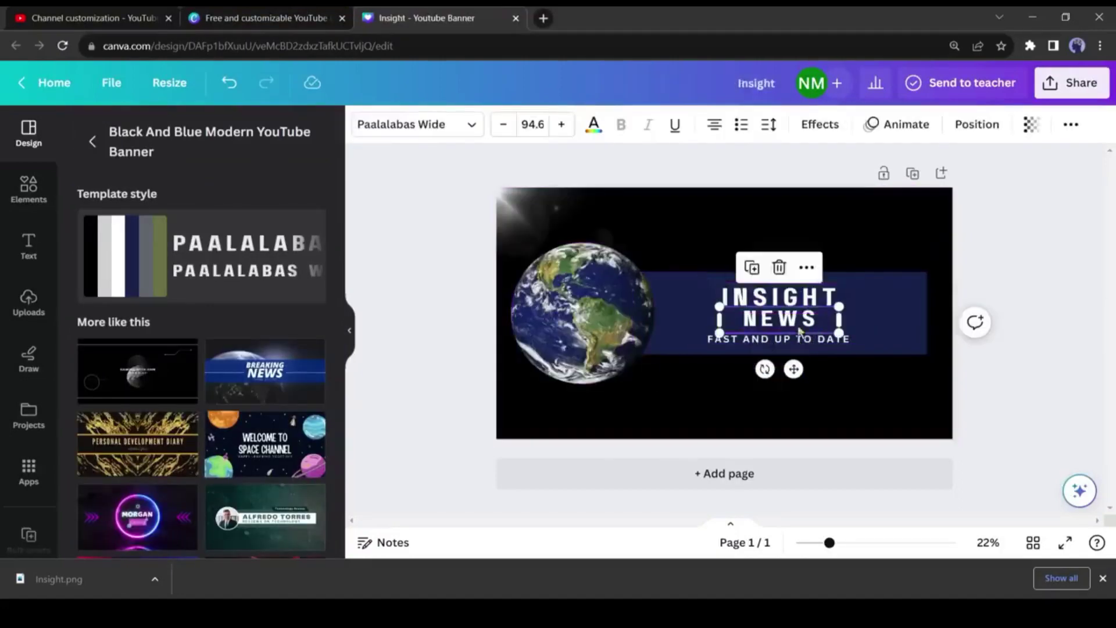
{"action": "type", "text": "Now"}
Download the finished banner design as a JPG file.
{"action": "left_click", "coordinate": [1071, 82]}
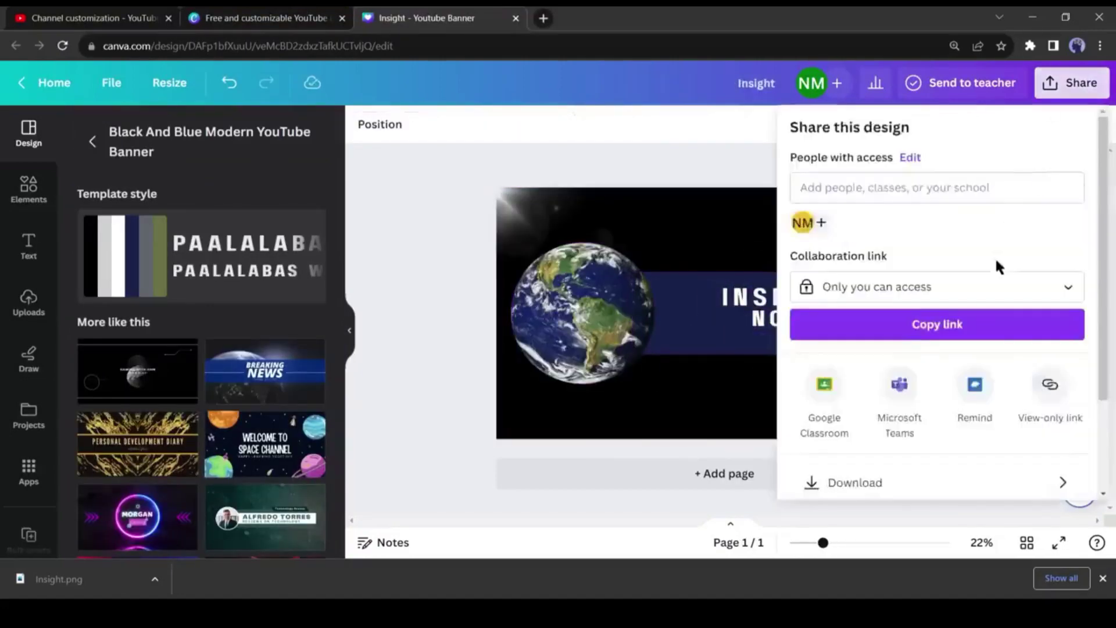
{"action": "left_click", "coordinate": [822, 481]}
{"action": "left_click", "coordinate": [932, 194]}
{"action": "left_click", "coordinate": [839, 243]}
{"action": "left_click", "coordinate": [982, 386]}
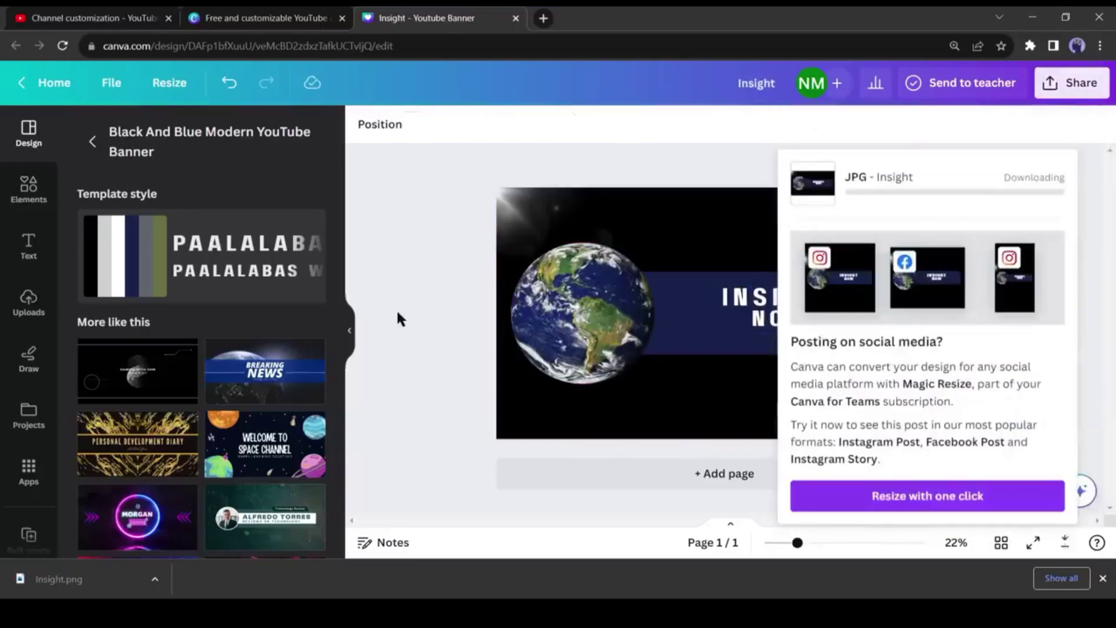
Switch to YouTube Studio and upload the downloaded Insight.jpg as the channel's banner image.
{"action": "key", "text": "ctrl+1"}
{"action": "left_click", "coordinate": [455, 390]}
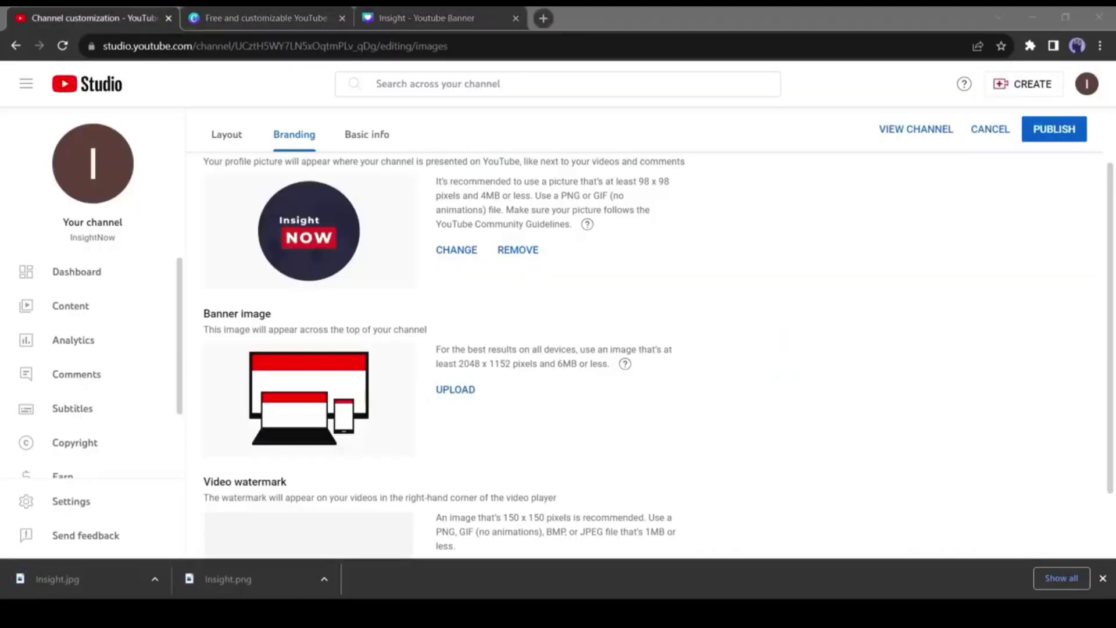
{"action": "left_click", "coordinate": [365, 346]}
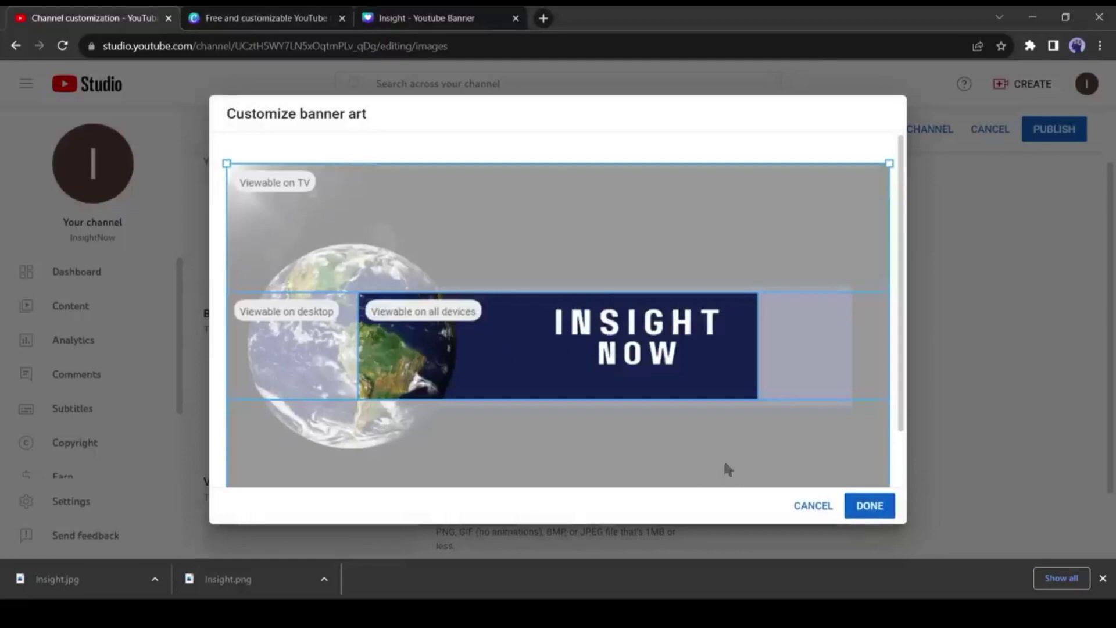
{"action": "left_click", "coordinate": [872, 506]}
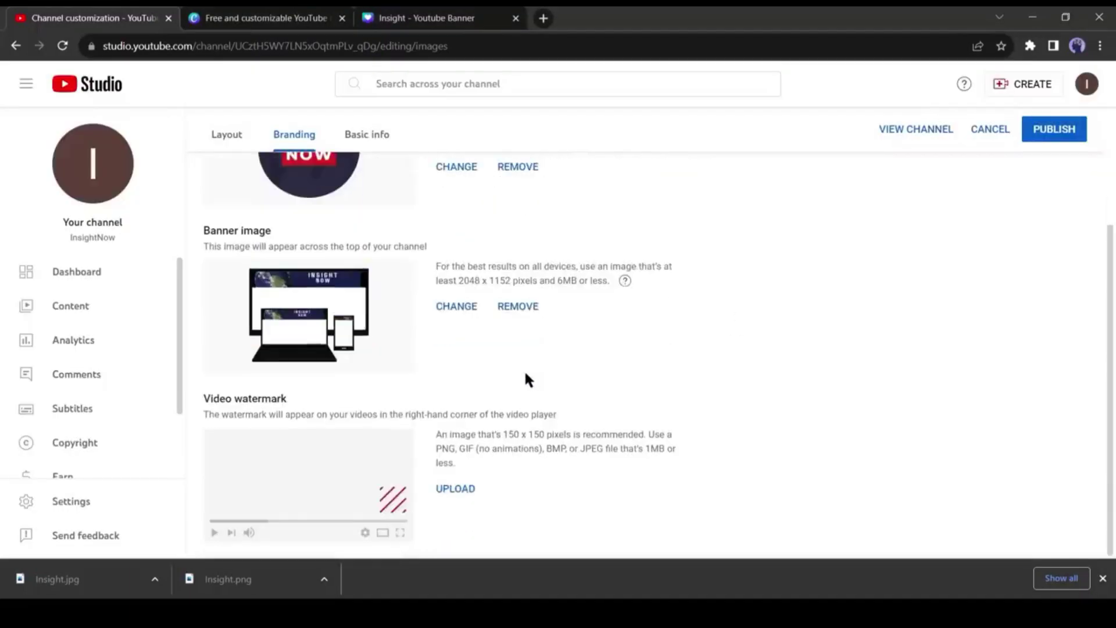
Upload the Insight NOW logo as the video watermark, display it for the entire video and publish the branding changes.
{"action": "left_click", "coordinate": [473, 488]}
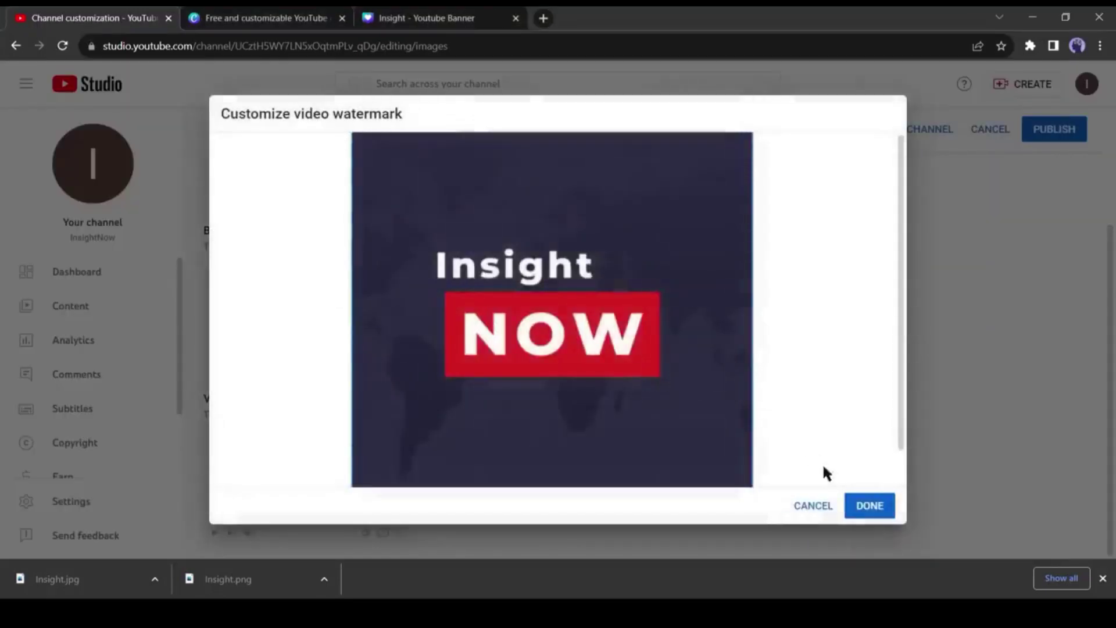
{"action": "left_click", "coordinate": [869, 503]}
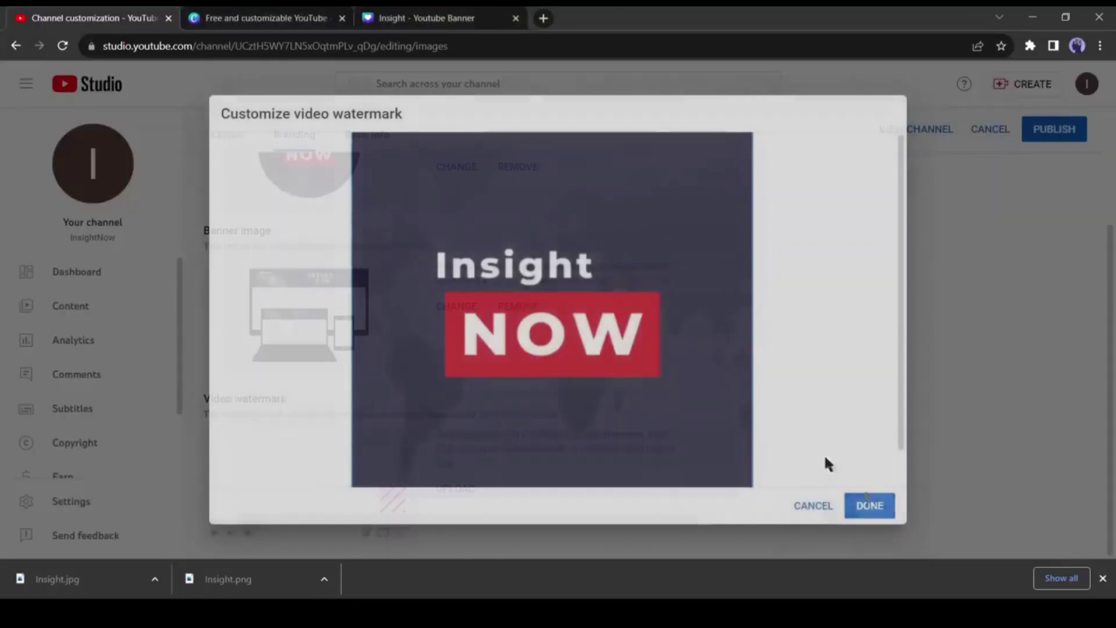
{"action": "left_click", "coordinate": [443, 500]}
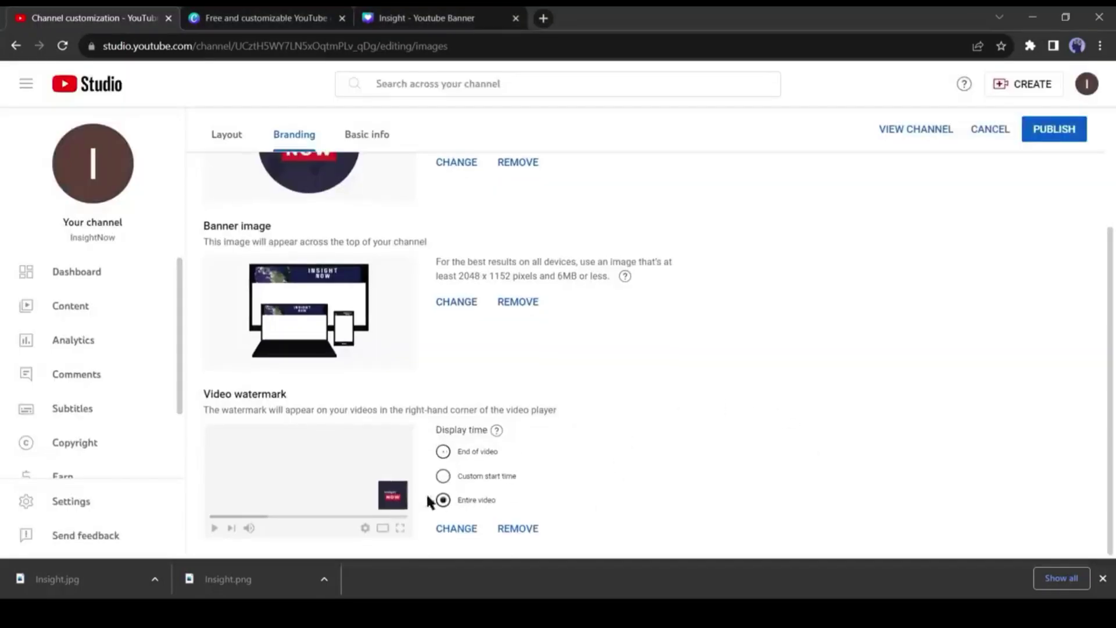
{"action": "left_click", "coordinate": [1057, 132]}
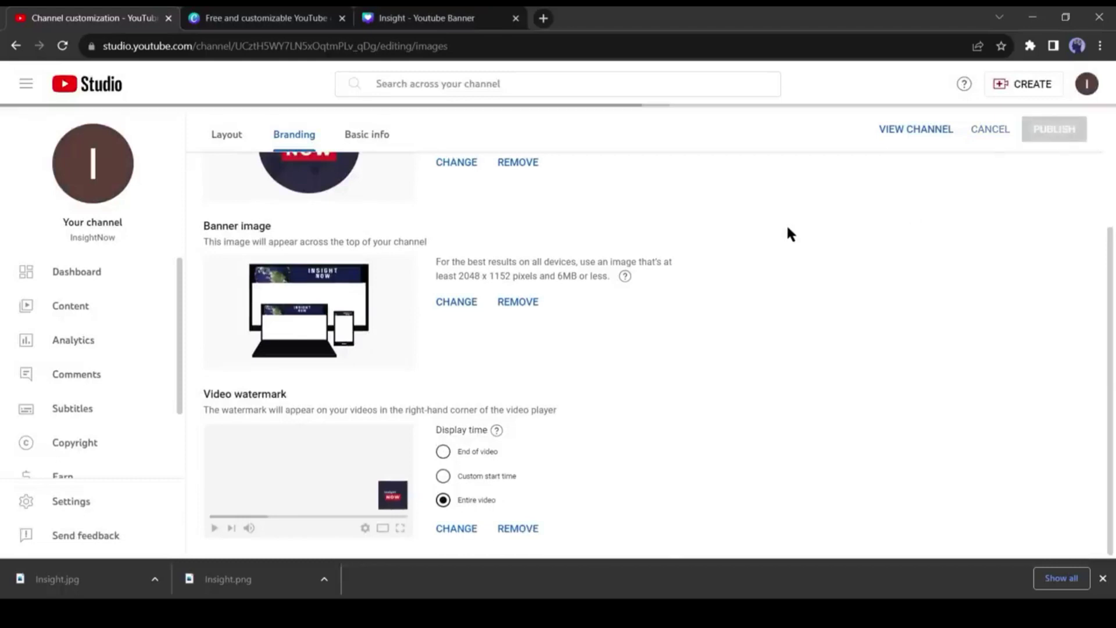
Open Google News from the Google search results and open the New York Times story on Biden's extreme heat measures.
{"action": "left_click", "coordinate": [619, 543]}
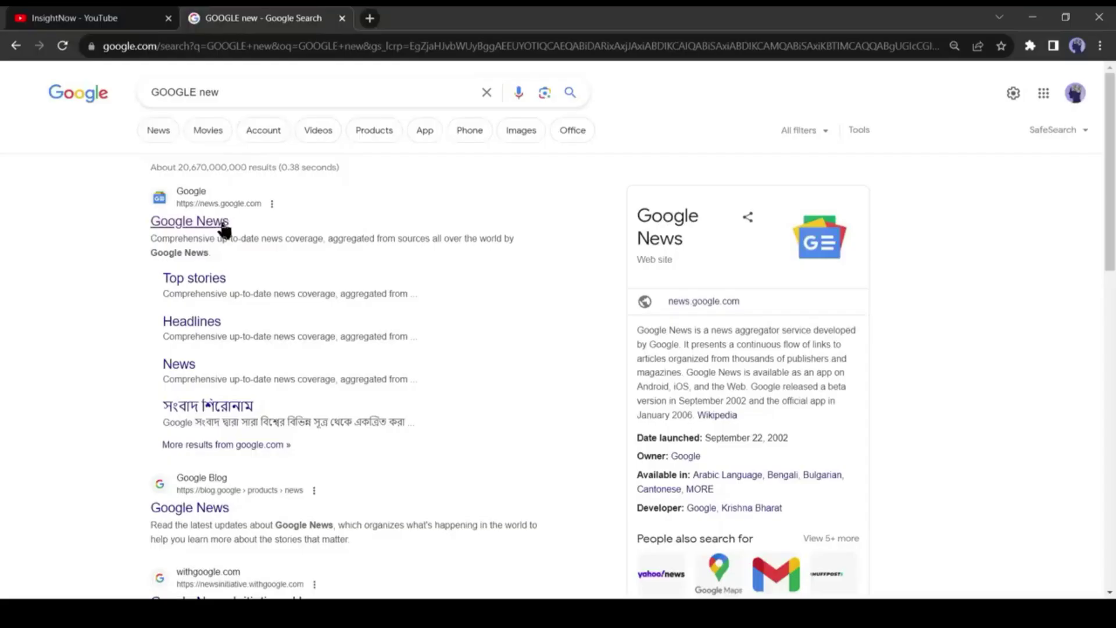
{"action": "left_click", "coordinate": [222, 224]}
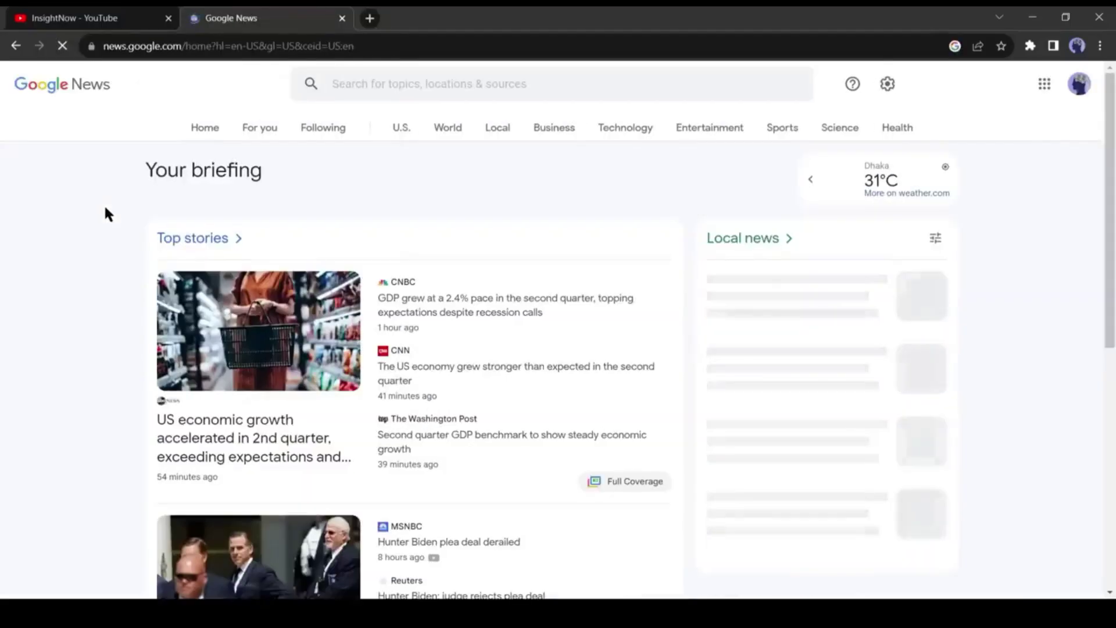
{"action": "scroll", "coordinate": [118, 300], "scroll_direction": "down", "scroll_amount": 12}
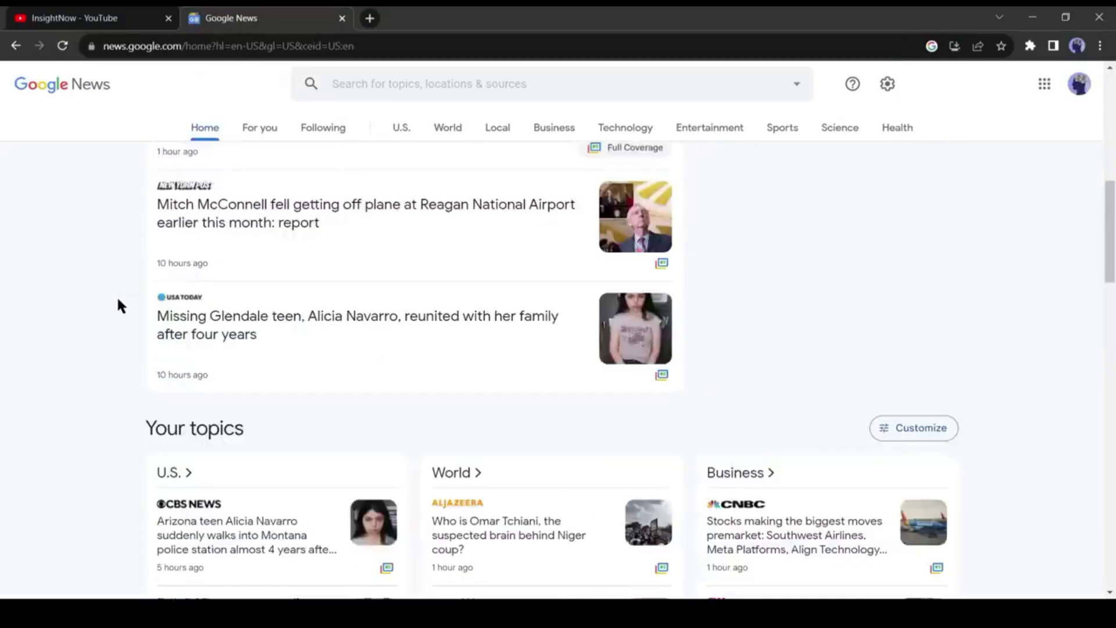
{"action": "left_click", "coordinate": [241, 270]}
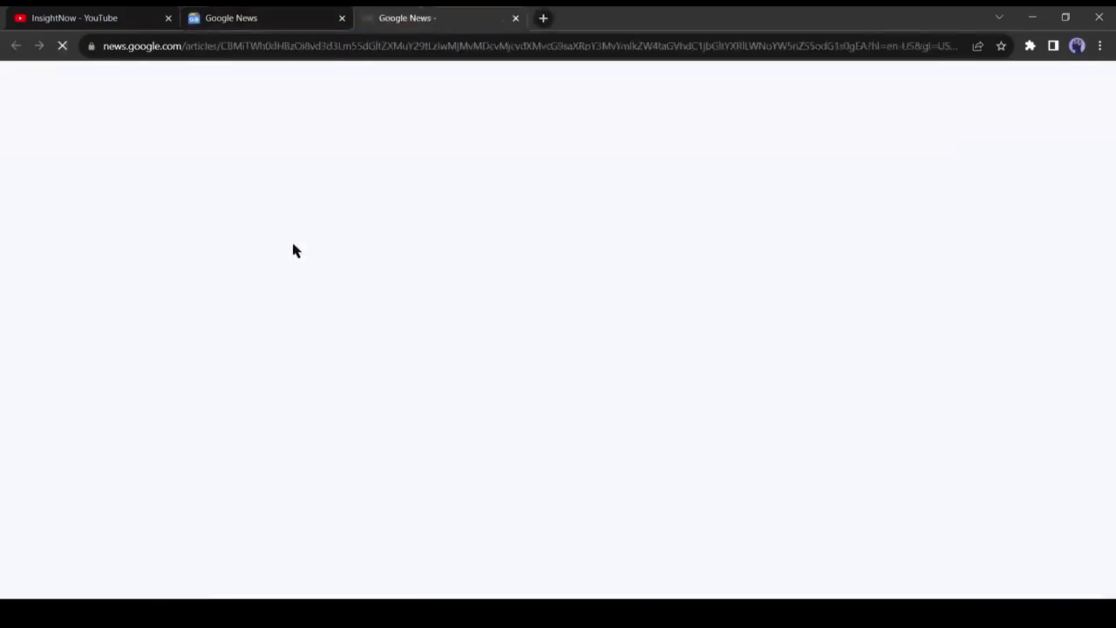
Copy the four opening paragraphs of the Biden heat article and paste them into a new Google Docs document.
{"action": "scroll", "coordinate": [371, 274], "scroll_direction": "down", "scroll_amount": 10}
{"action": "left_click_drag", "start_coordinate": [348, 398], "coordinate": [406, 399]}
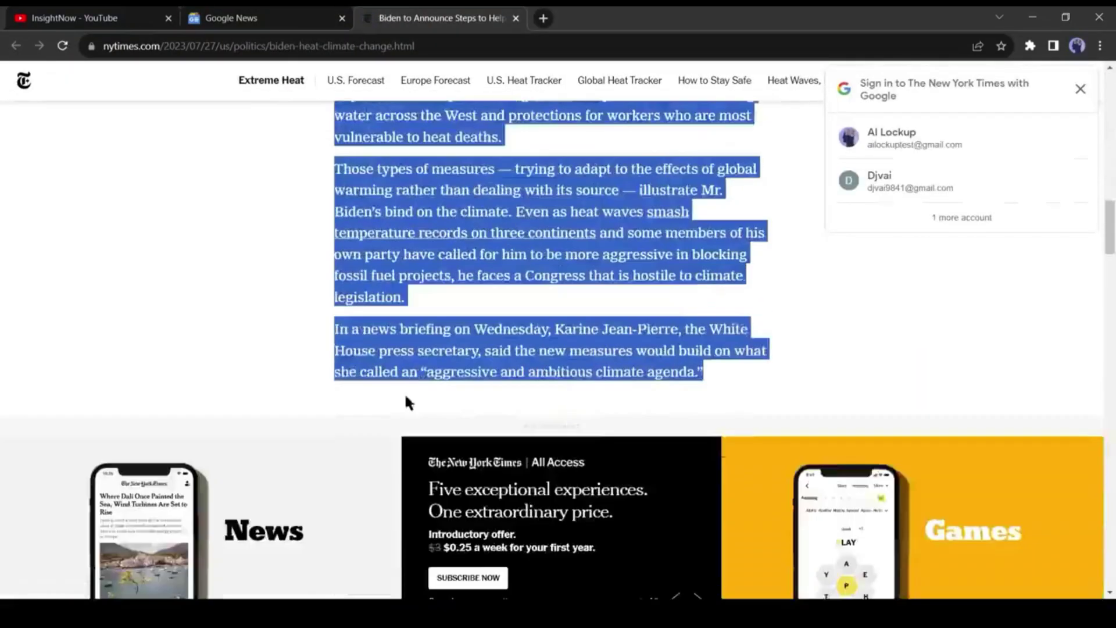
{"action": "scroll", "coordinate": [407, 399], "scroll_direction": "up", "scroll_amount": 8}
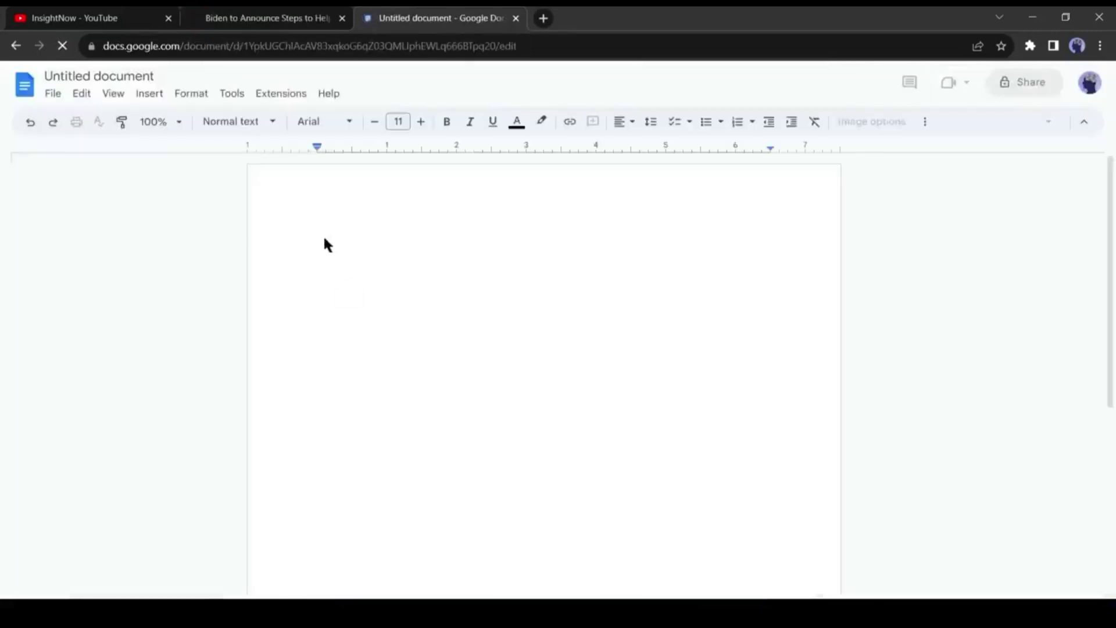
{"action": "type", "text": "President Biden will announce new measures on Thursday aimed at helping communities across the country deal with extreme weather, as rising temperatures scorch much of the country and amplify alarms about the climate crisis. The announcement, to be made in an auditorium on the White House grounds, will come on a day when the National Weather Service is warning that temperatures in the nation’s capital could hit triple digits for the first time in nearly seven years. White House officials said the new measures would include funding to improve weather prediction, grants to help ensure clean drinking water across the West and protections for workers who are most vulnerable to heat deaths. Those types of measures — trying to adapt to the effects of global warming rather than dealing with its source — illustrate Mr. Biden’s bind on the climate. Even as heat waves smash temperature records on three continents and some members of his own party have called for him to be more aggressive in blocking fossil fuel projects, he faces a Congress that is hostile to climate legislation. In a news briefing on Wednesday, Karine Jean-Pierre, the White House press secretary, said the new measures would build on what she called an \"aggressive and ambitious climate agenda.\""}
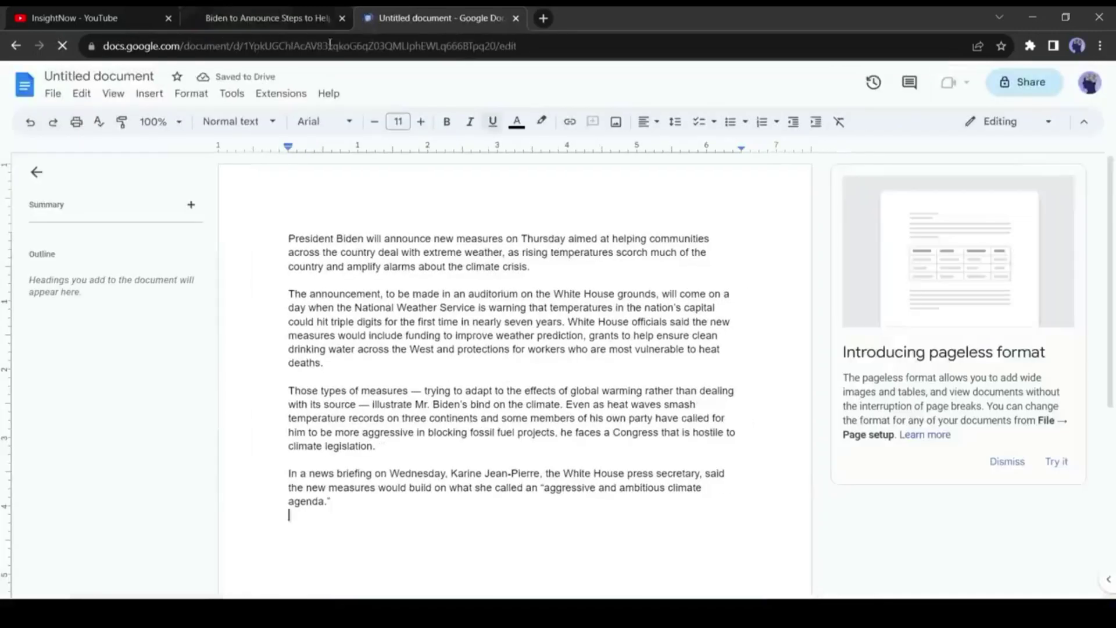
Close the New York Times article and open the HeyGen website, heygen.com, in a new tab.
{"action": "left_click", "coordinate": [314, 21]}
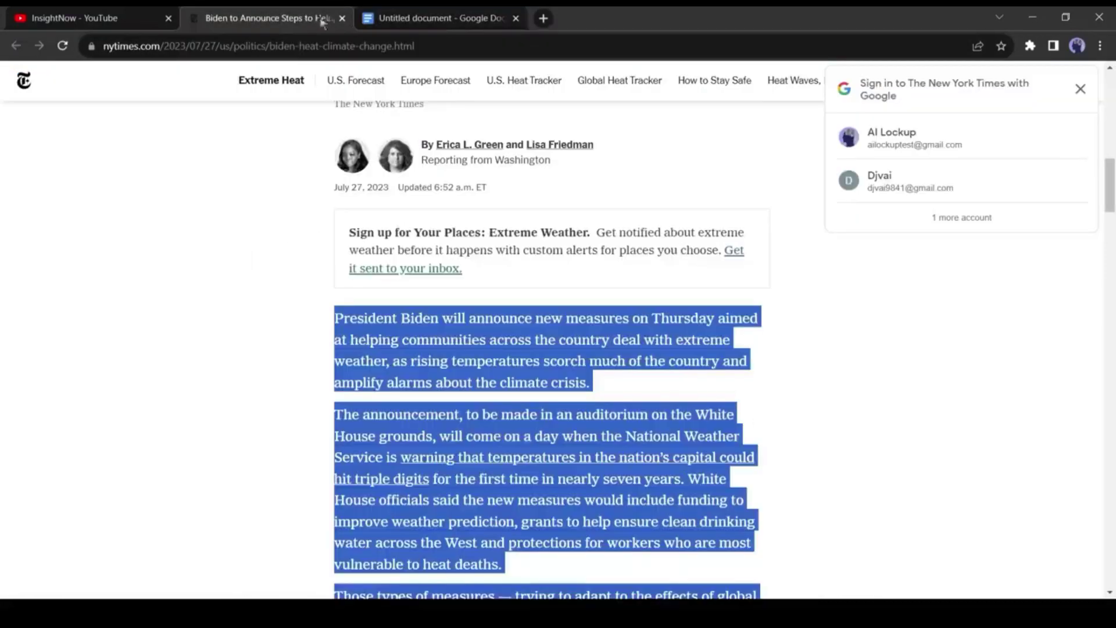
{"action": "left_click", "coordinate": [342, 18]}
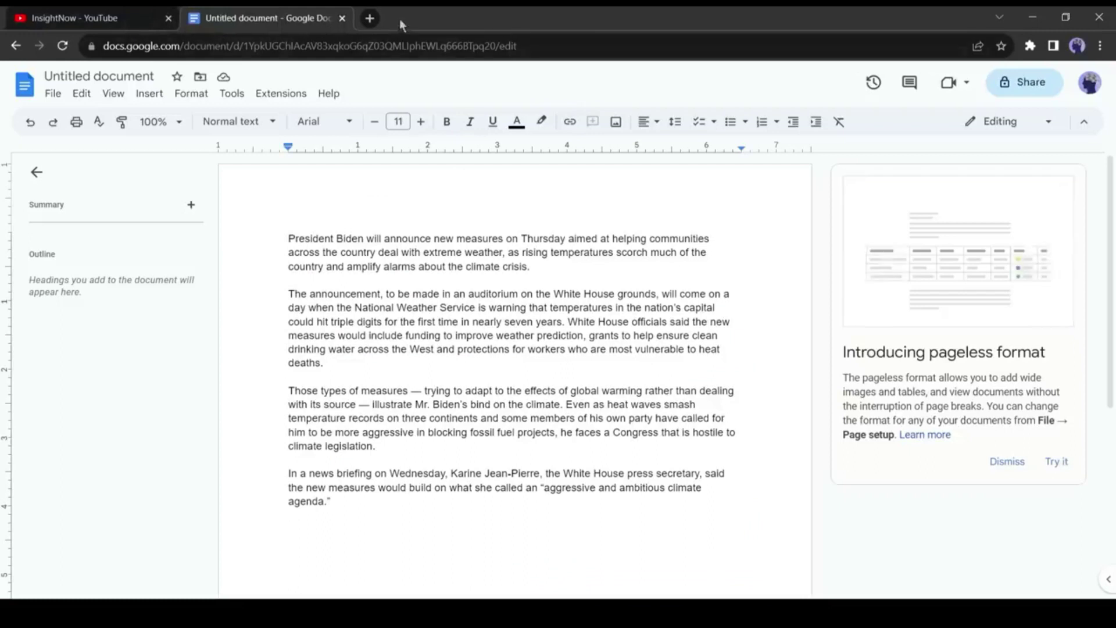
{"action": "left_click", "coordinate": [370, 18]}
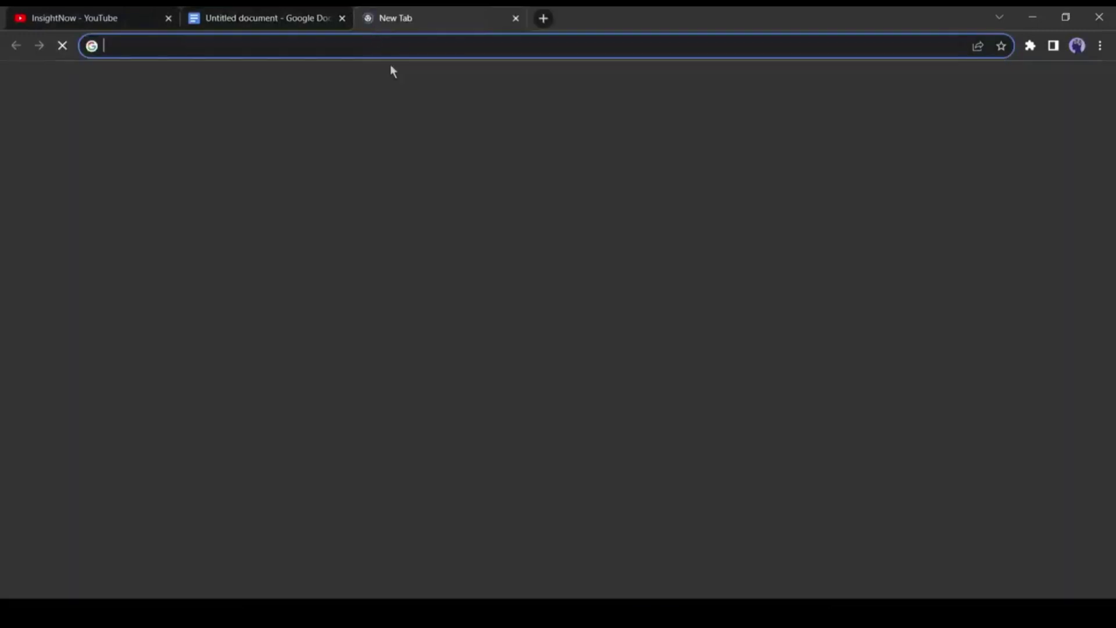
{"action": "type", "text": "hey"}
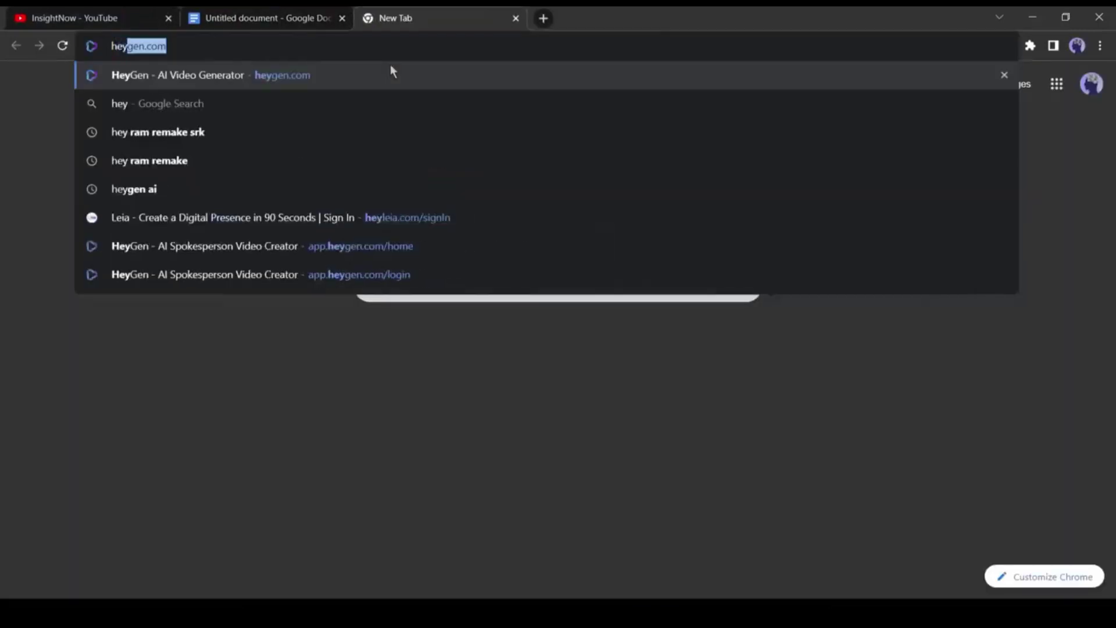
{"action": "key", "text": "Return"}
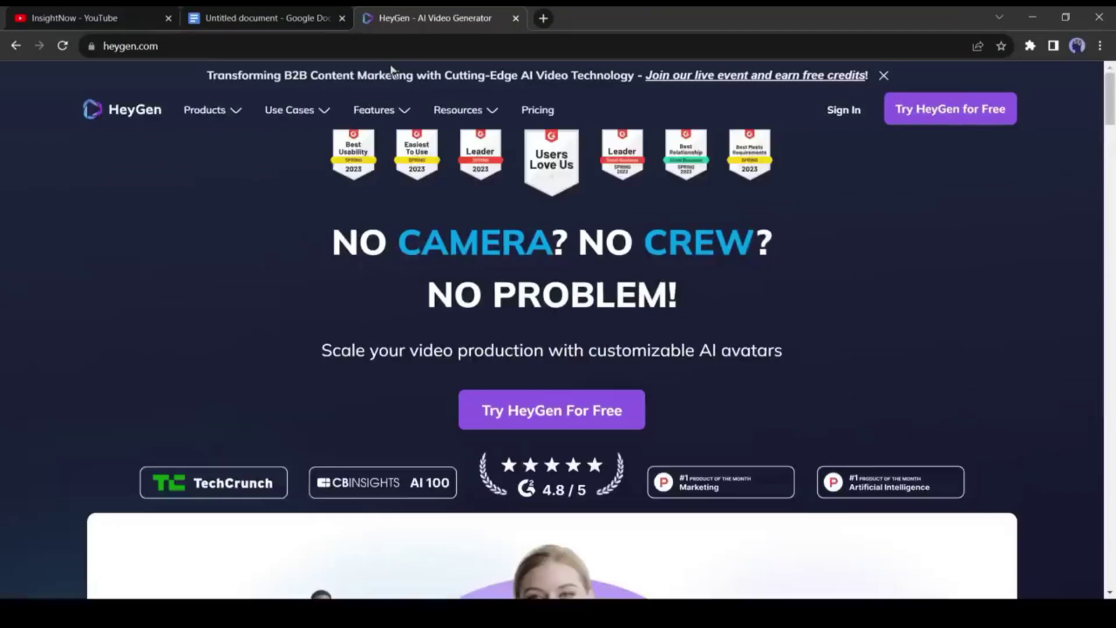
Dismiss the live event banner, enter the free HeyGen web app and go to its sign-in.
{"action": "left_click", "coordinate": [883, 76]}
{"action": "left_click", "coordinate": [933, 91]}
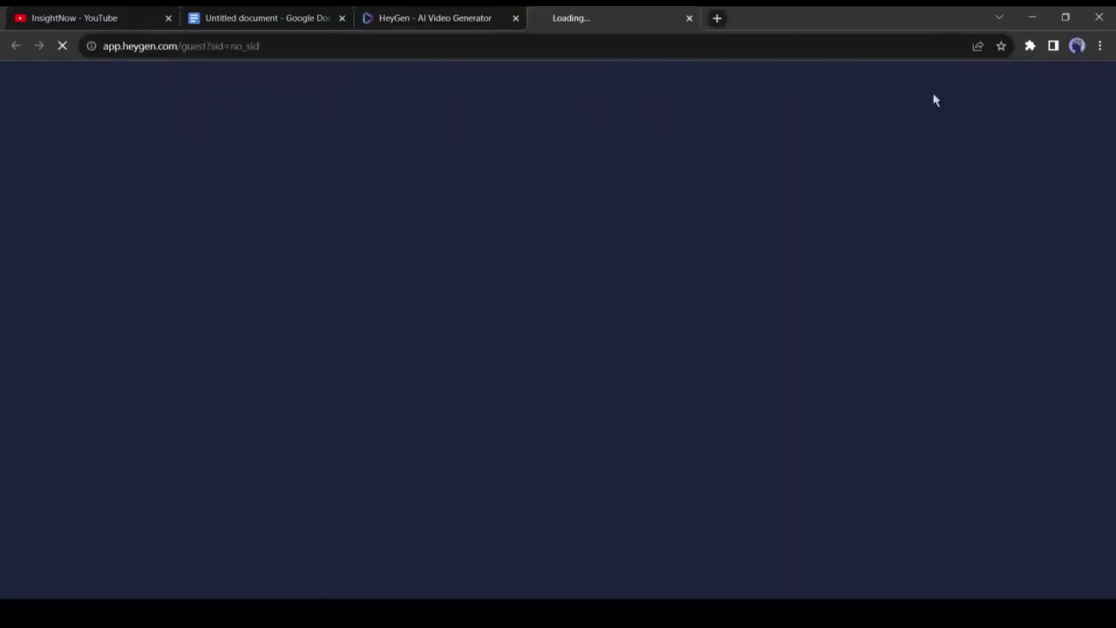
{"action": "scroll", "coordinate": [582, 155], "scroll_direction": "down", "scroll_amount": 1}
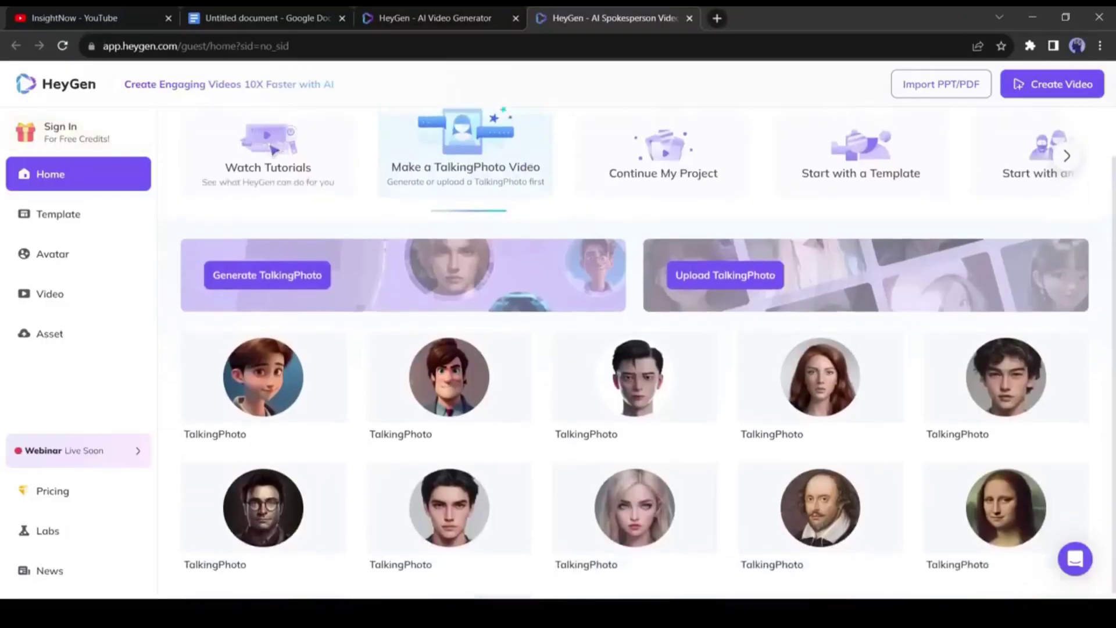
{"action": "scroll", "coordinate": [186, 163], "scroll_direction": "up", "scroll_amount": 1}
{"action": "left_click", "coordinate": [74, 141]}
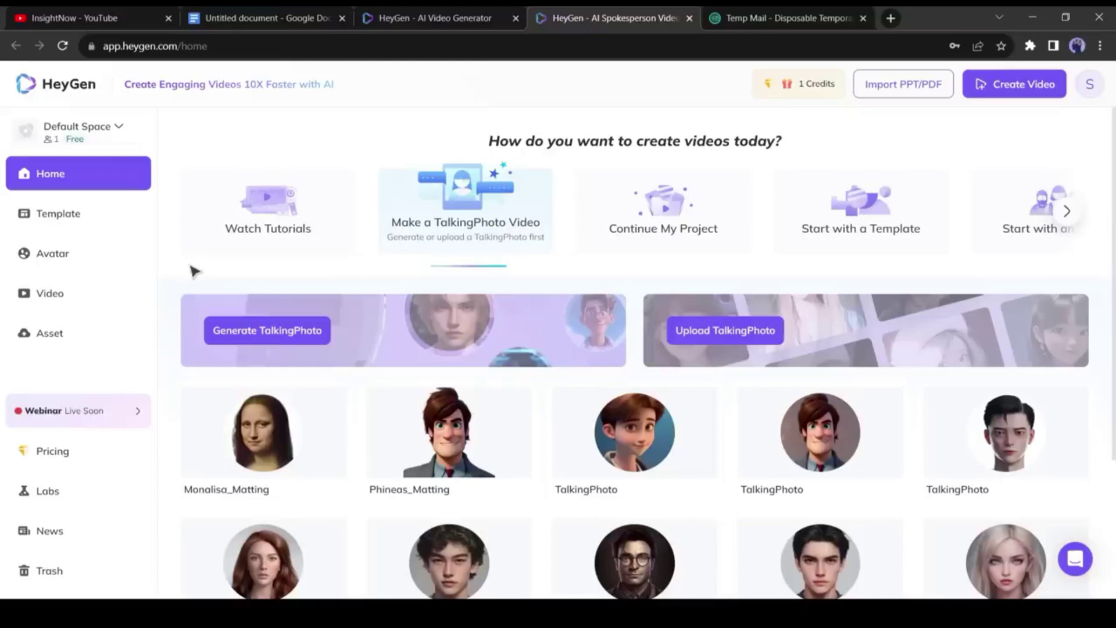
Choose to start with an avatar and open the Vera in Suit avatar from the Avatar Pro library for editing.
{"action": "left_click", "coordinate": [1066, 211]}
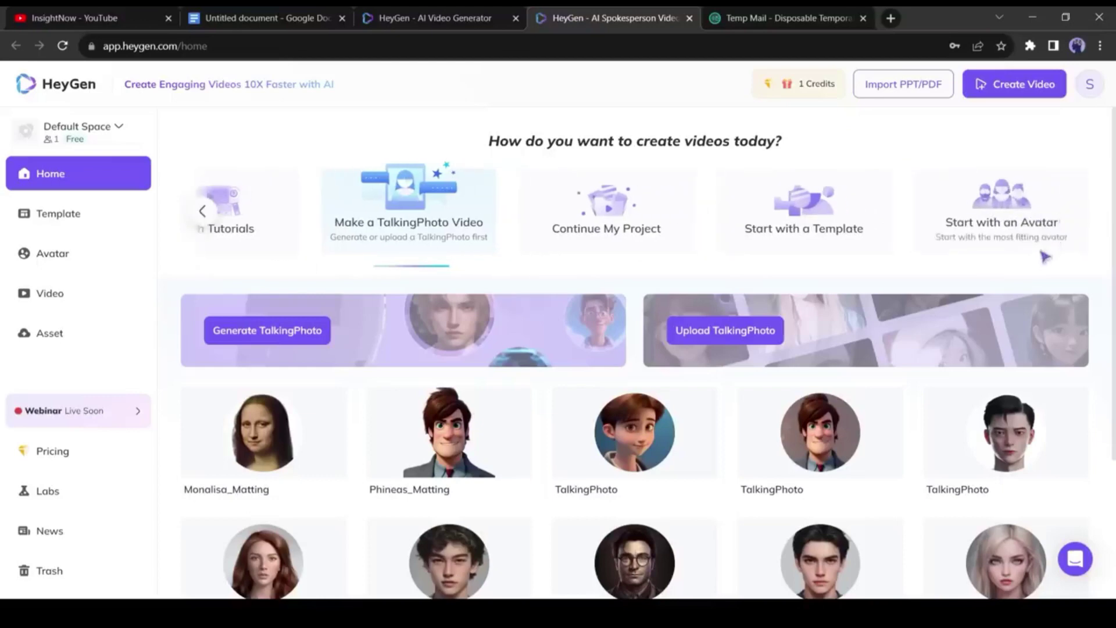
{"action": "left_click", "coordinate": [968, 208]}
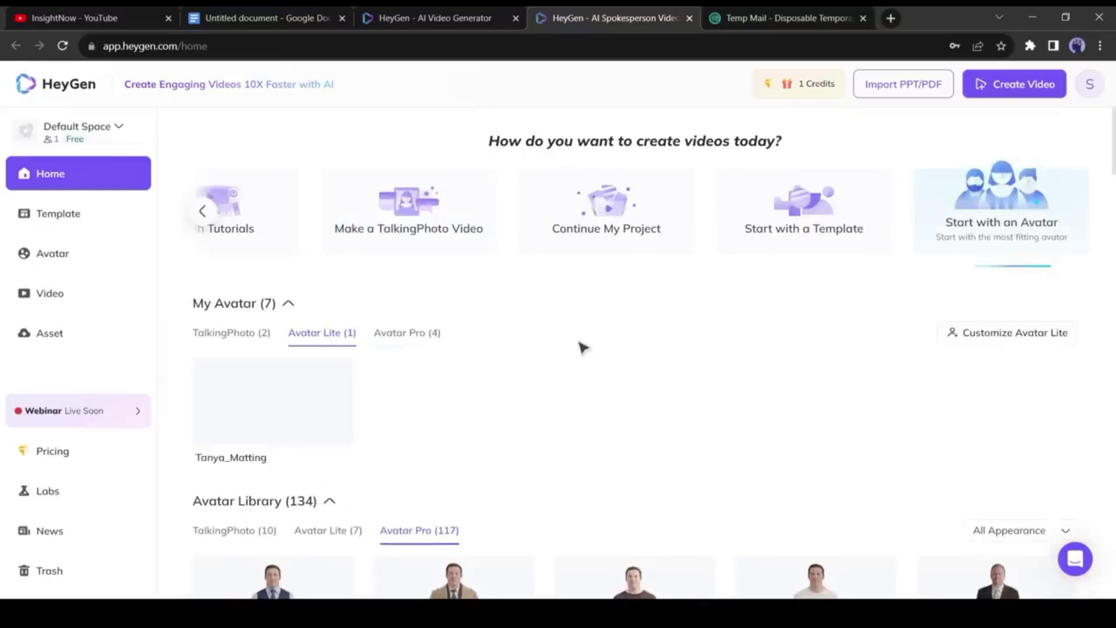
{"action": "scroll", "coordinate": [583, 347], "scroll_direction": "down", "scroll_amount": 5}
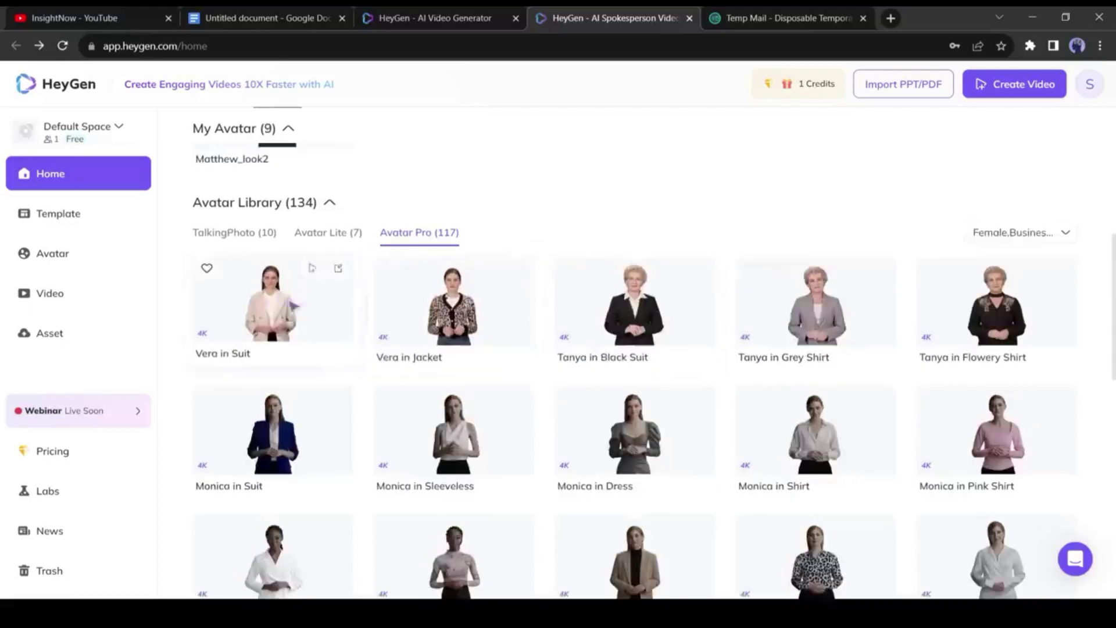
{"action": "left_click", "coordinate": [304, 304]}
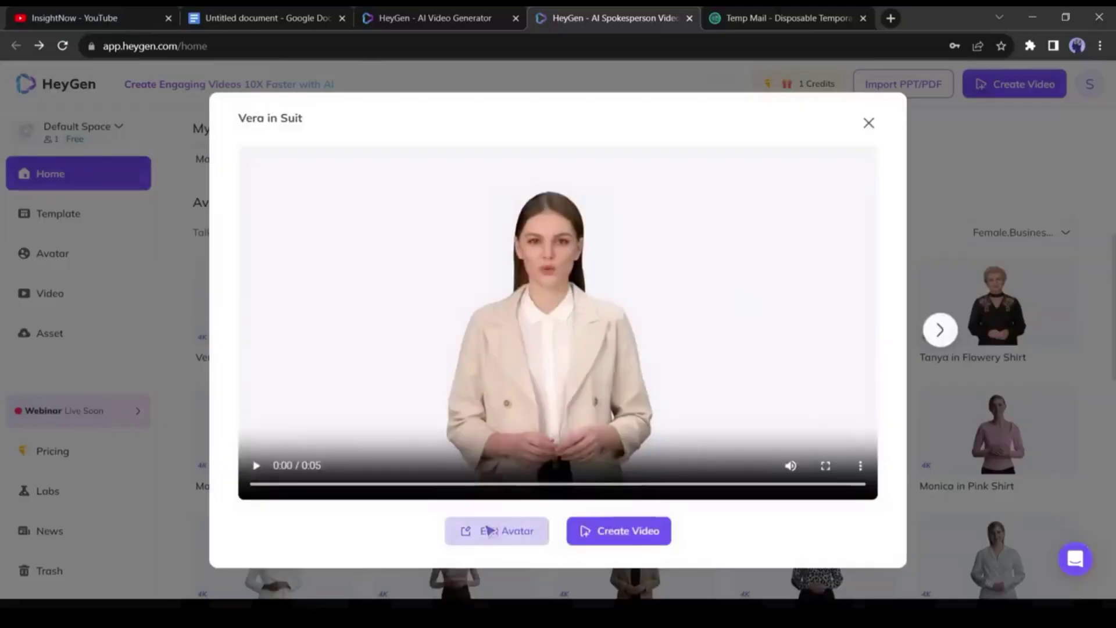
{"action": "left_click", "coordinate": [489, 530]}
Choose the first demo face for Vera's FaceSwap, open the custom face upload and save the avatar as new.
{"action": "left_click", "coordinate": [1075, 289]}
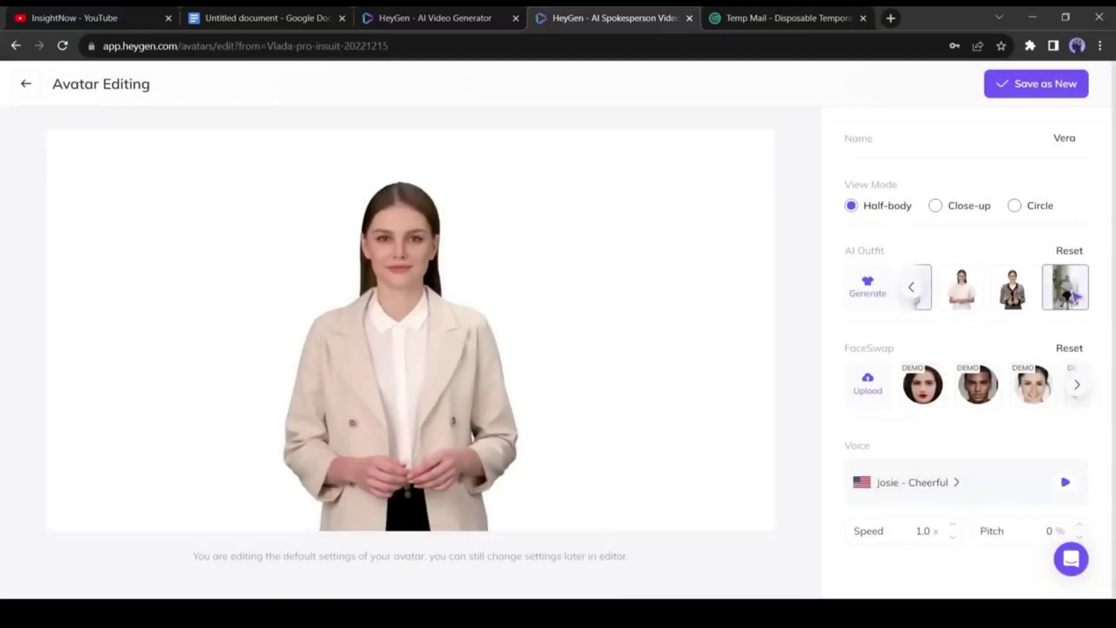
{"action": "left_click", "coordinate": [921, 398]}
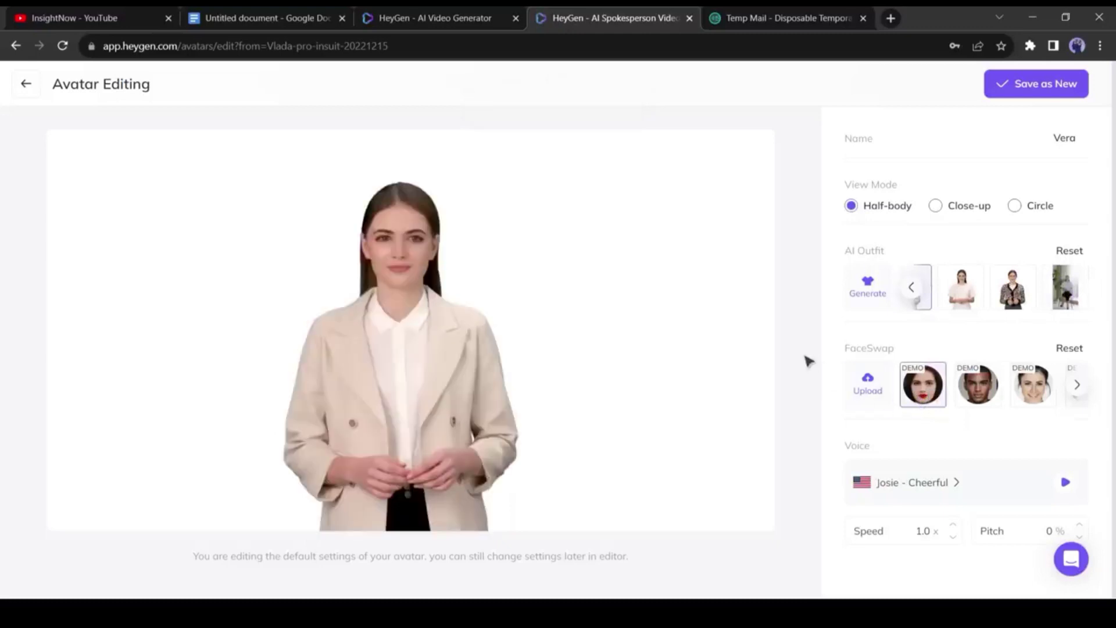
{"action": "left_click", "coordinate": [864, 391]}
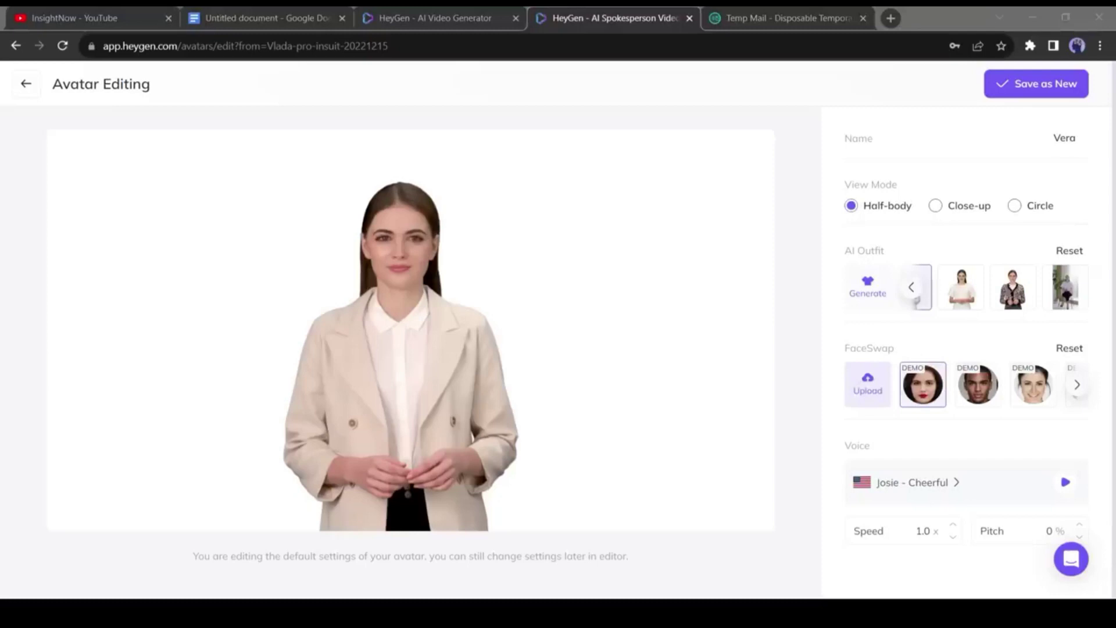
{"action": "left_click", "coordinate": [1034, 85]}
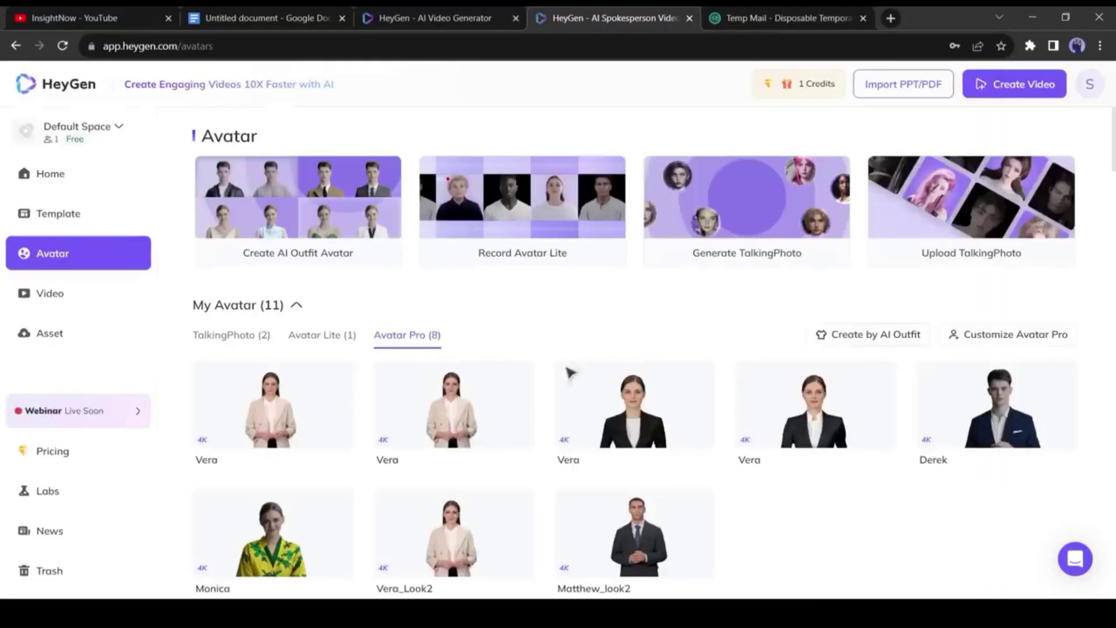
Create a landscape video with the first Vera avatar in the My Avatar collection.
{"action": "scroll", "coordinate": [840, 516], "scroll_direction": "down", "scroll_amount": 1}
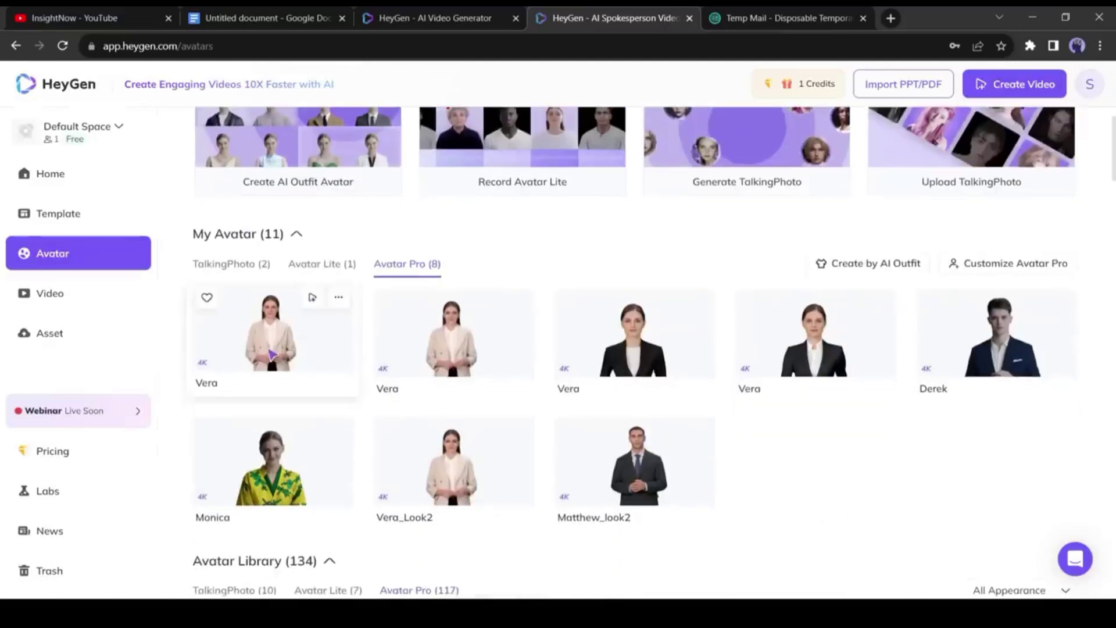
{"action": "left_click", "coordinate": [272, 354]}
{"action": "mouse_move", "coordinate": [605, 529]}
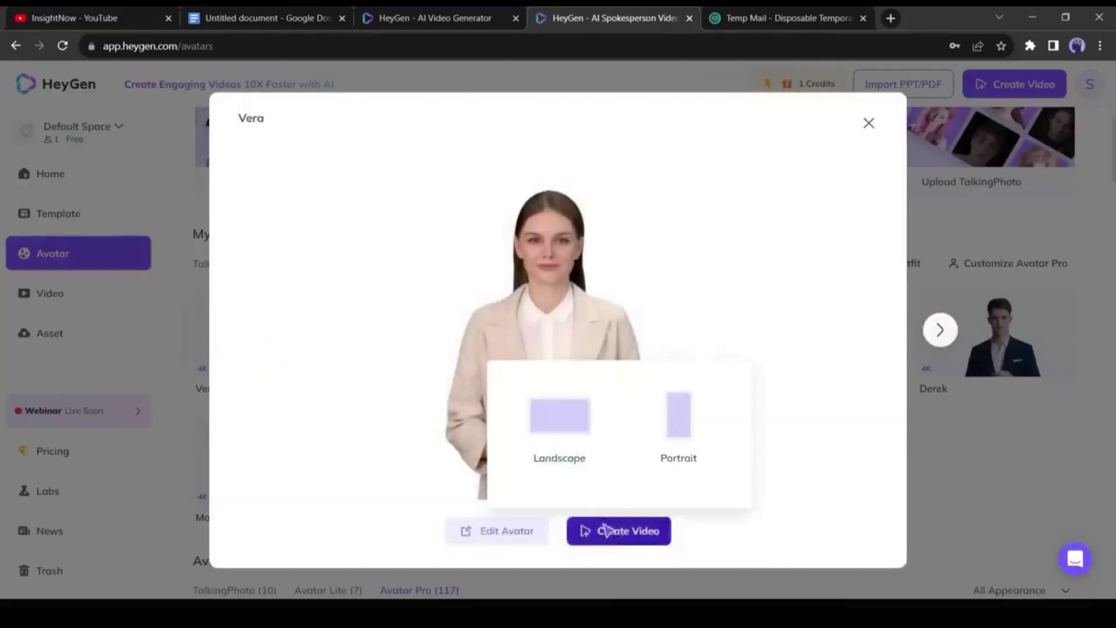
{"action": "left_click", "coordinate": [604, 477]}
Copy the first paragraph of the Google Docs news text and paste it over the default script in the HeyGen video.
{"action": "key", "text": "ctrl+2"}
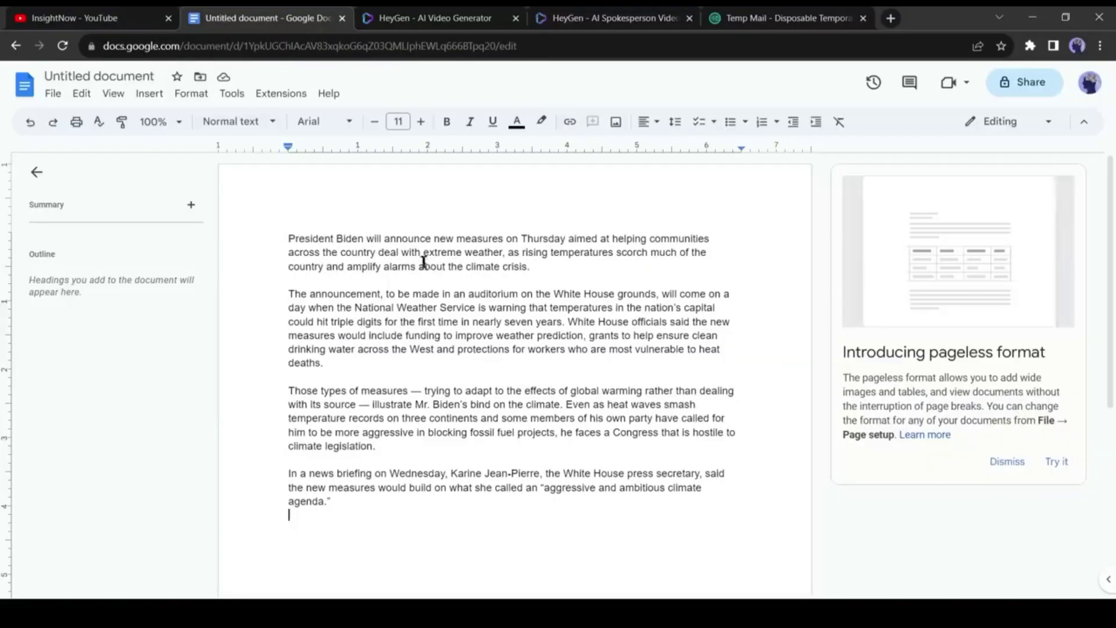
{"action": "left_click_drag", "start_coordinate": [289, 238], "coordinate": [535, 269]}
{"action": "key", "text": "ctrl+c"}
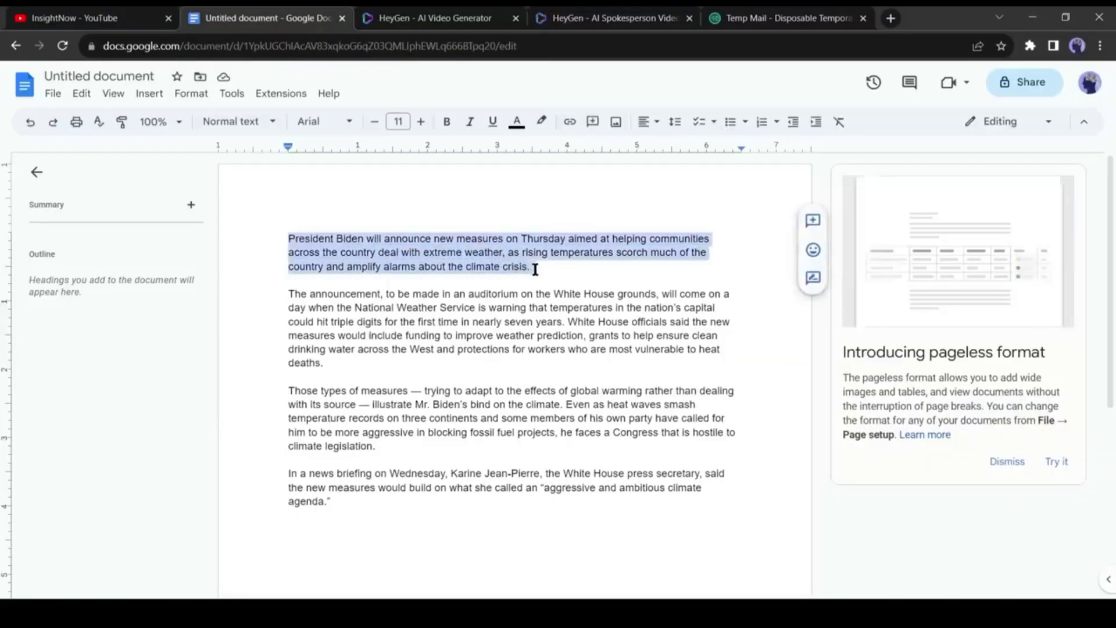
{"action": "left_click", "coordinate": [613, 18]}
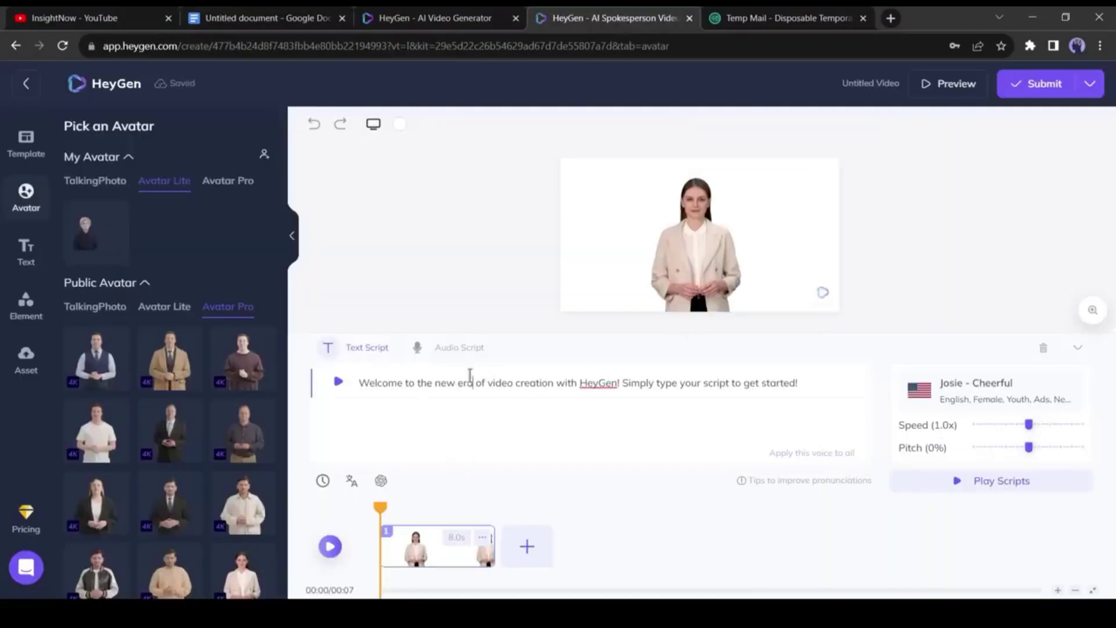
{"action": "key", "text": "ctrl+a"}
{"action": "key", "text": "ctrl+v"}
Set the voice to Jenny - Professional with a speed of 0.8x and submit the video for rendering.
{"action": "left_click", "coordinate": [1007, 424]}
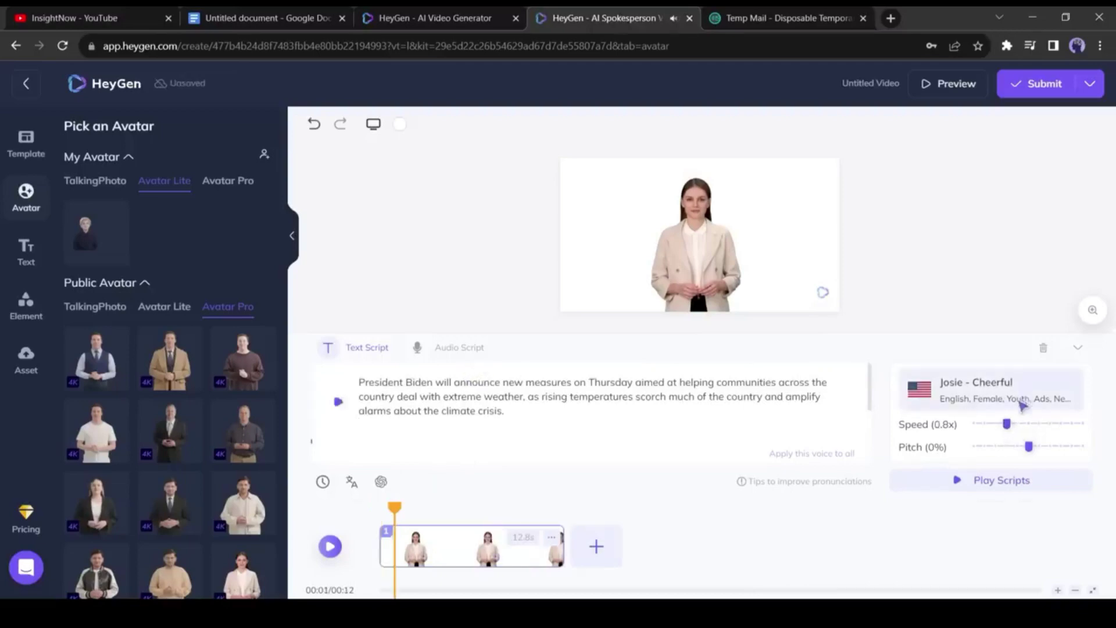
{"action": "left_click", "coordinate": [1021, 400]}
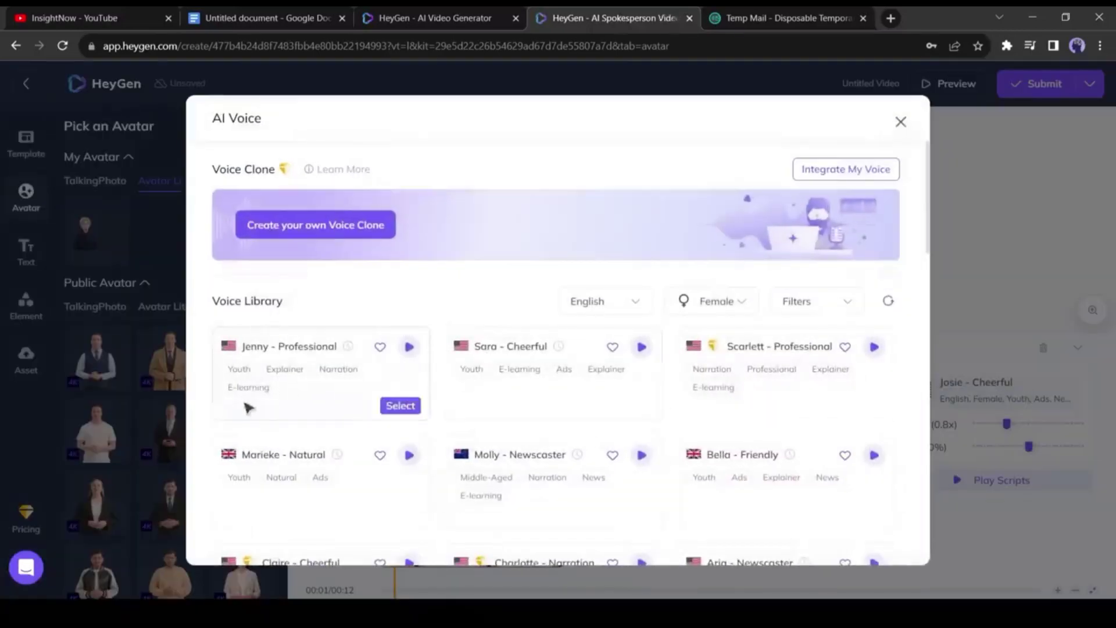
{"action": "left_click", "coordinate": [400, 405]}
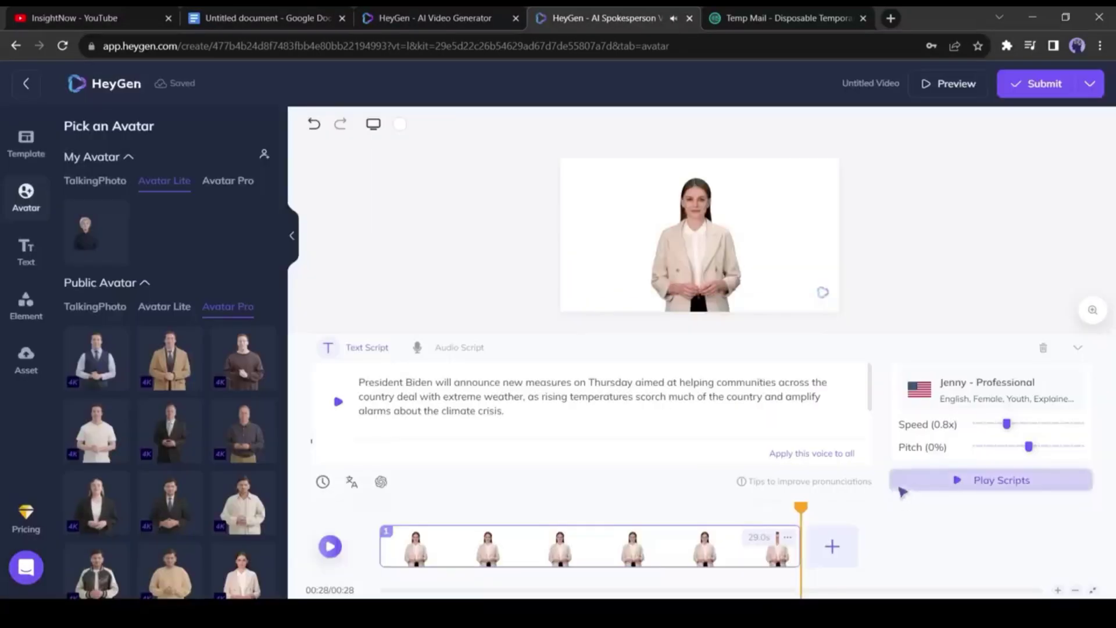
{"action": "left_click", "coordinate": [1035, 91]}
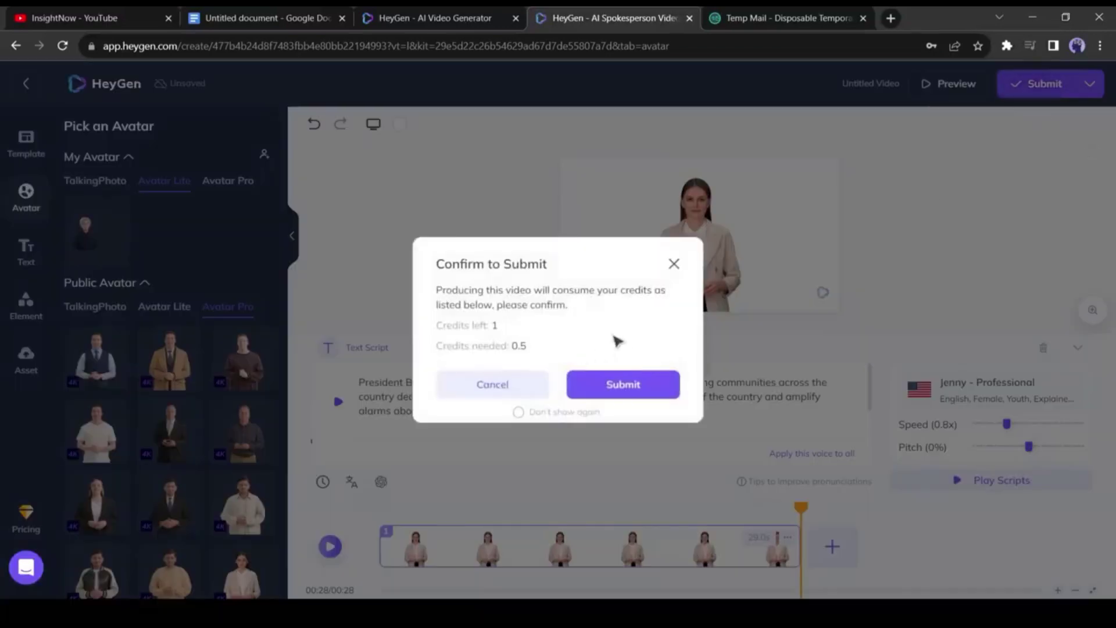
{"action": "left_click", "coordinate": [669, 381]}
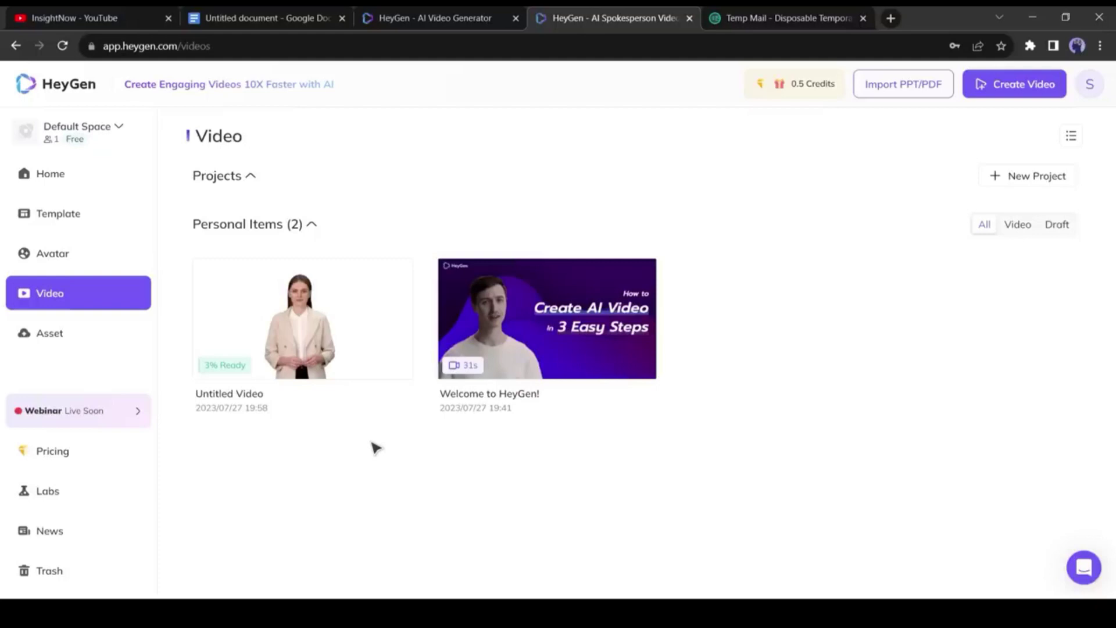
Return to the draft video editor and set the video background to bright green.
{"action": "left_click", "coordinate": [16, 49]}
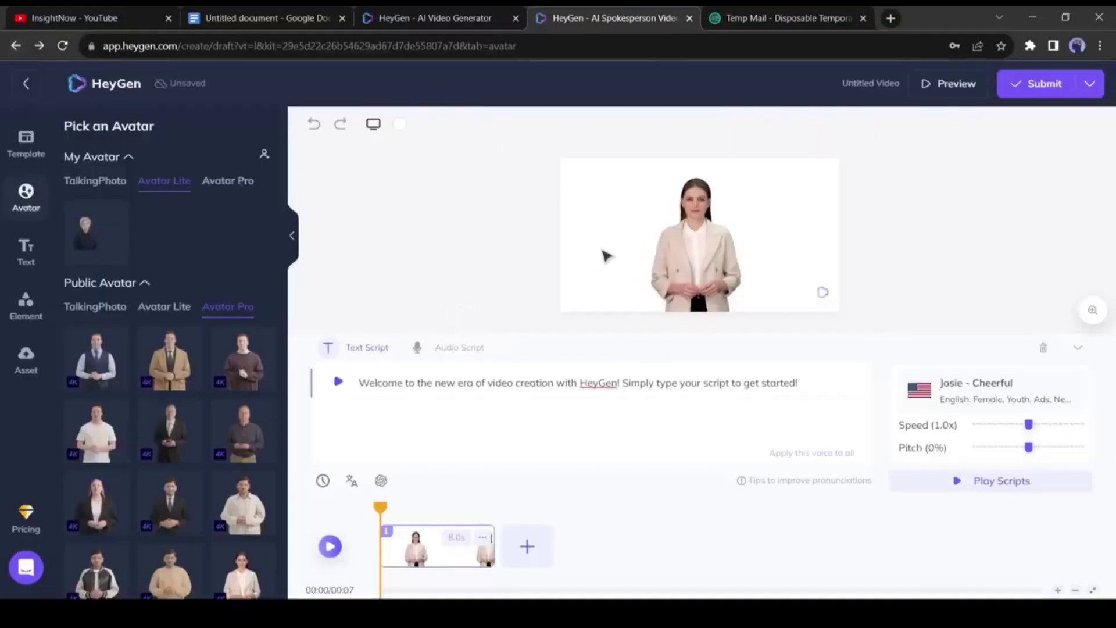
{"action": "left_click", "coordinate": [400, 124]}
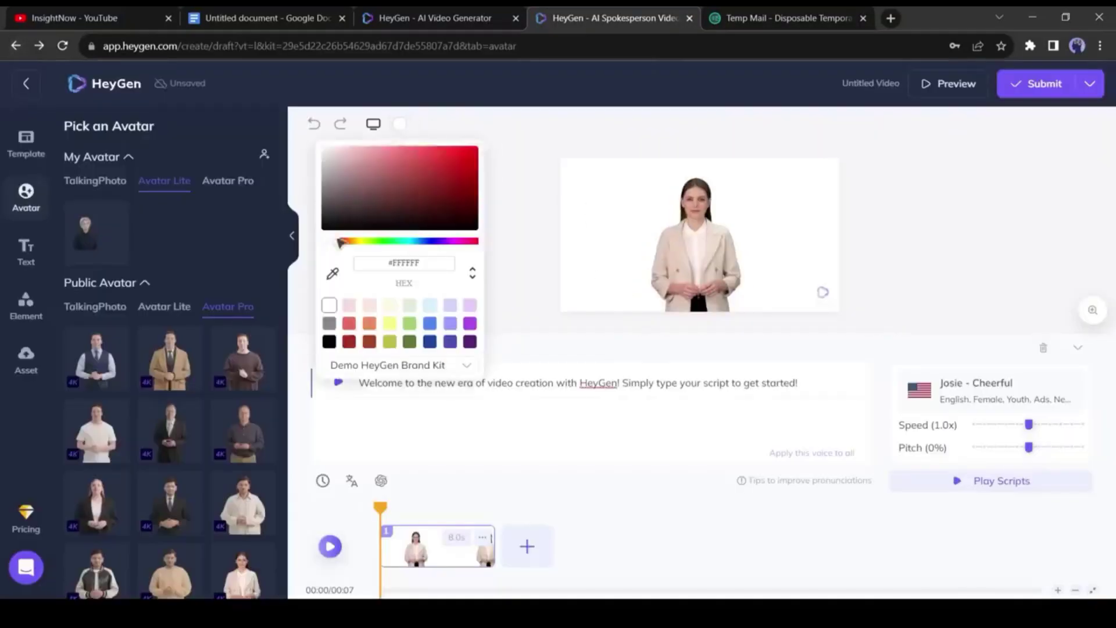
{"action": "left_click_drag", "start_coordinate": [378, 244], "coordinate": [387, 244]}
{"action": "left_click", "coordinate": [467, 147]}
{"action": "left_click", "coordinate": [610, 424]}
Replace the default script with the first paragraph and the opening sentence of the second paragraph from the Google Docs news text.
{"action": "double_click", "coordinate": [535, 382]}
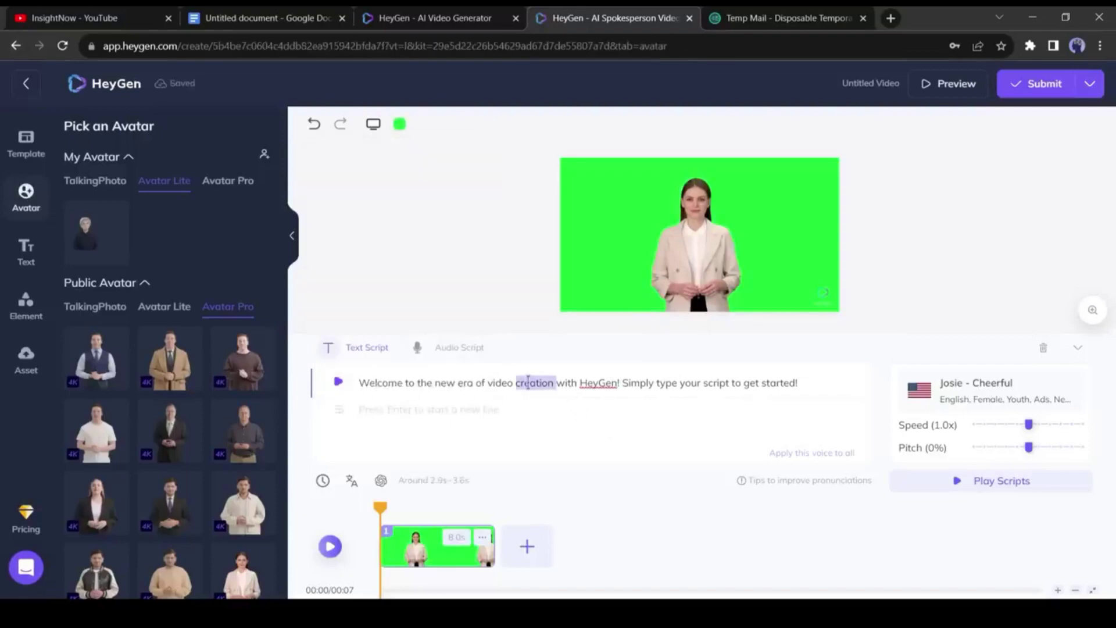
{"action": "key", "text": "ctrl+a"}
{"action": "key", "text": "BackSpace"}
{"action": "left_click", "coordinate": [265, 18]}
{"action": "left_click_drag", "start_coordinate": [286, 237], "coordinate": [566, 321]}
{"action": "key", "text": "ctrl+c"}
{"action": "left_click", "coordinate": [610, 18]}
{"action": "key", "text": "ctrl+v"}
Set the green-screen video's voice to Jenny - Professional and submit it for rendering.
{"action": "left_click", "coordinate": [988, 390]}
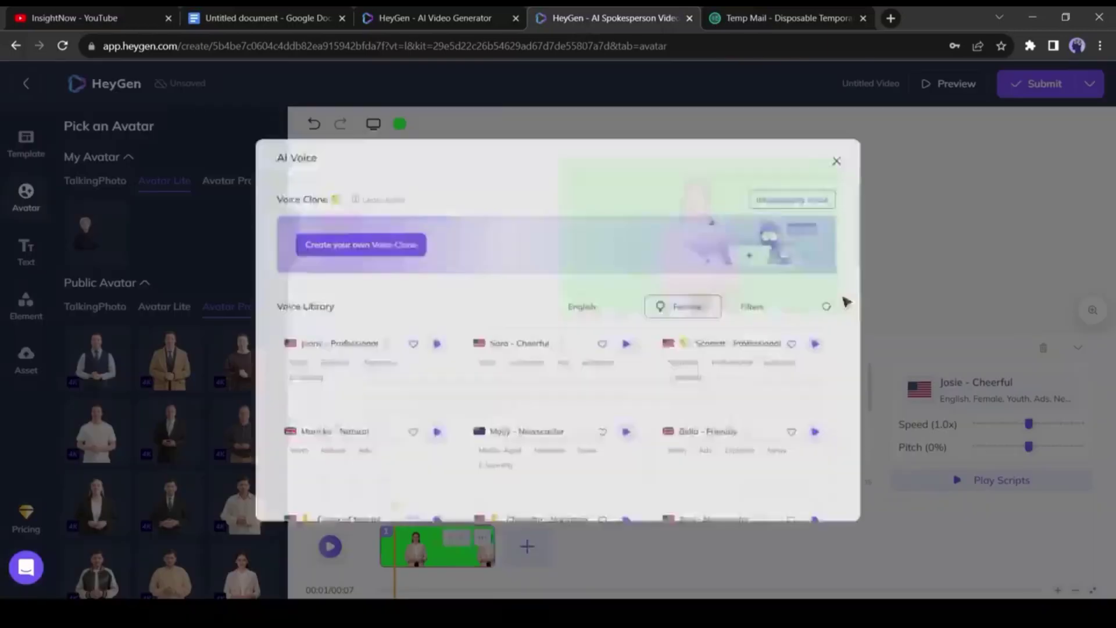
{"action": "left_click", "coordinate": [401, 405]}
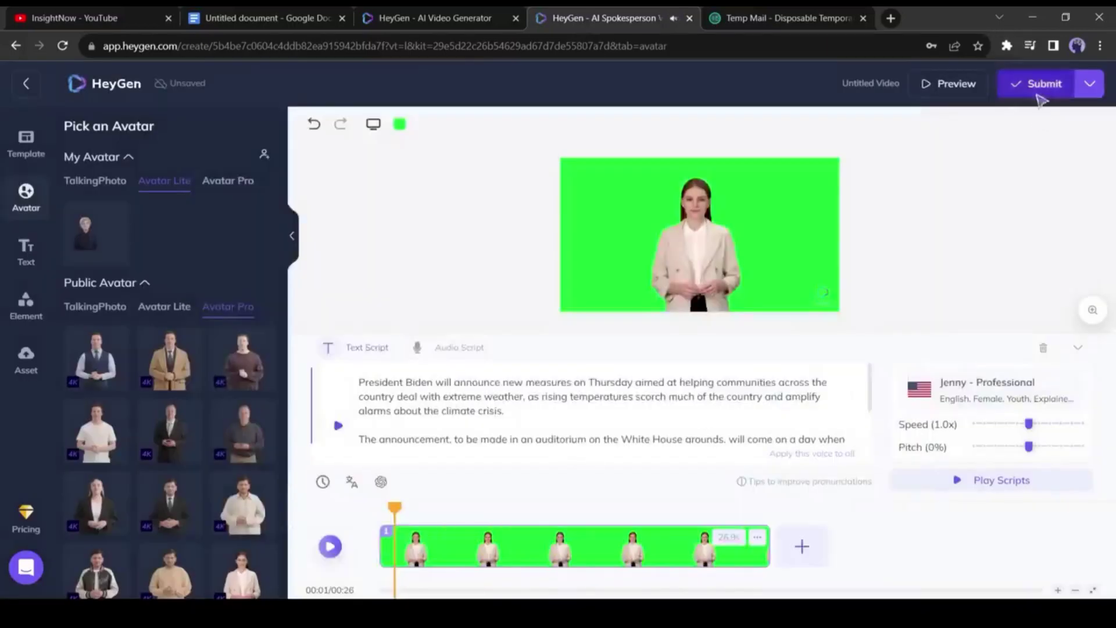
{"action": "left_click", "coordinate": [1038, 86]}
{"action": "left_click", "coordinate": [650, 386]}
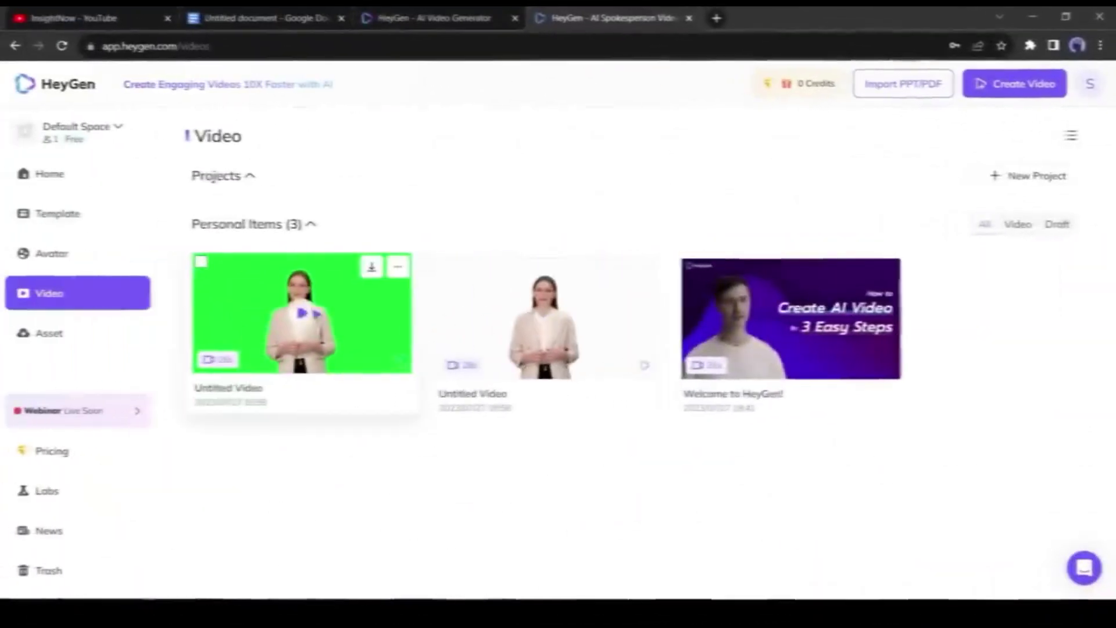
Open the rendered green-screen video, play it and turn its captions off.
{"action": "left_click", "coordinate": [312, 312]}
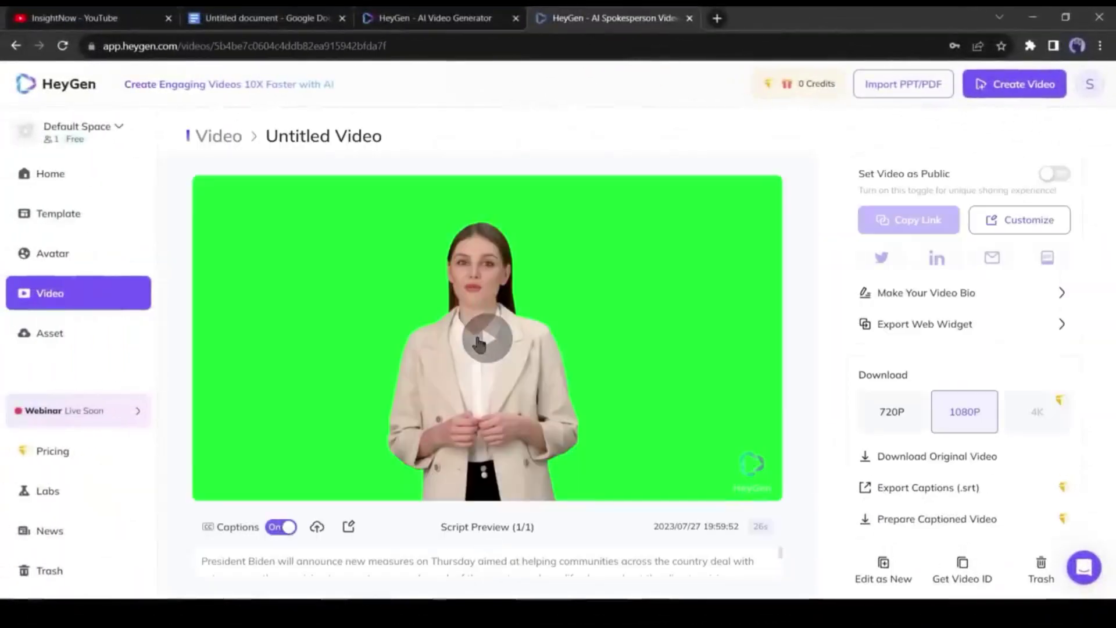
{"action": "left_click", "coordinate": [486, 338]}
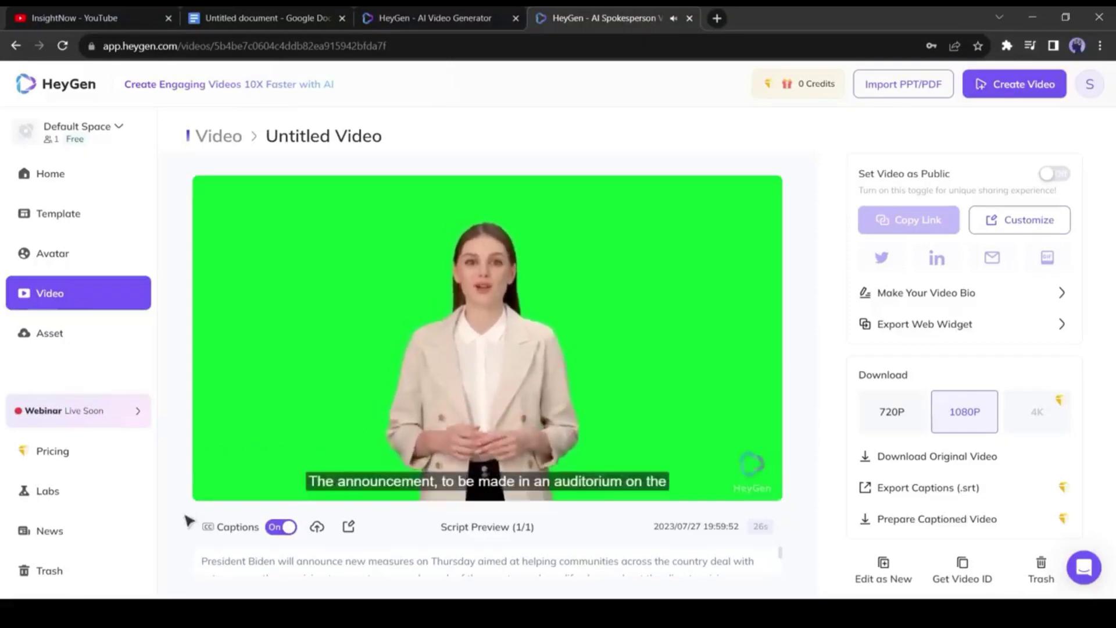
{"action": "left_click", "coordinate": [284, 531]}
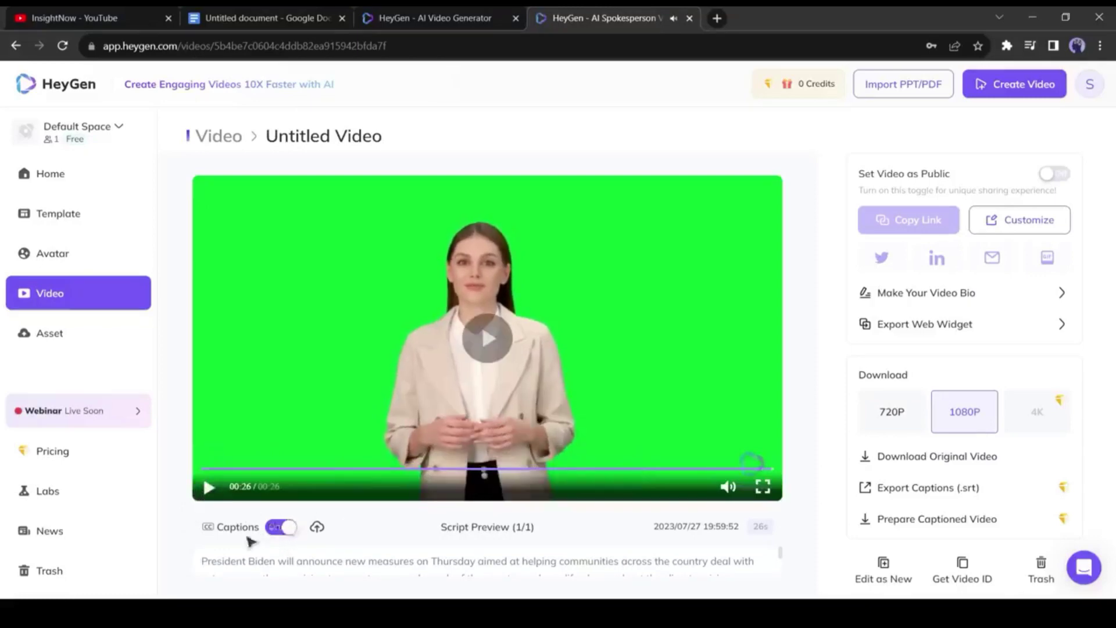
Download the original green-screen video at 1080P and look over the HeyGen pricing plans.
{"action": "left_click", "coordinate": [916, 456]}
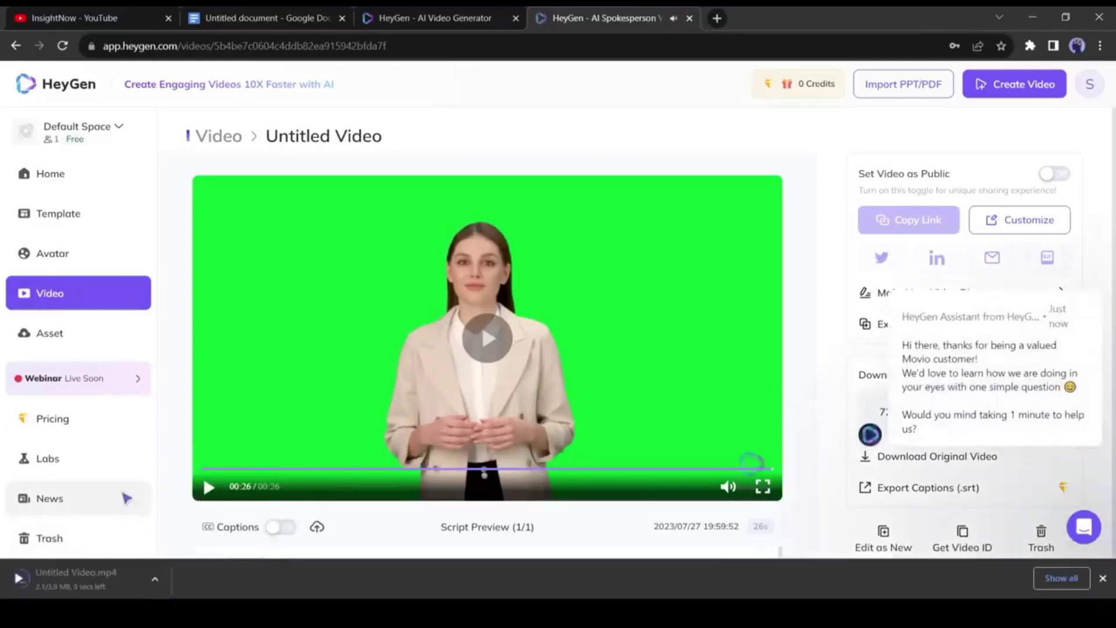
{"action": "left_click", "coordinate": [96, 419]}
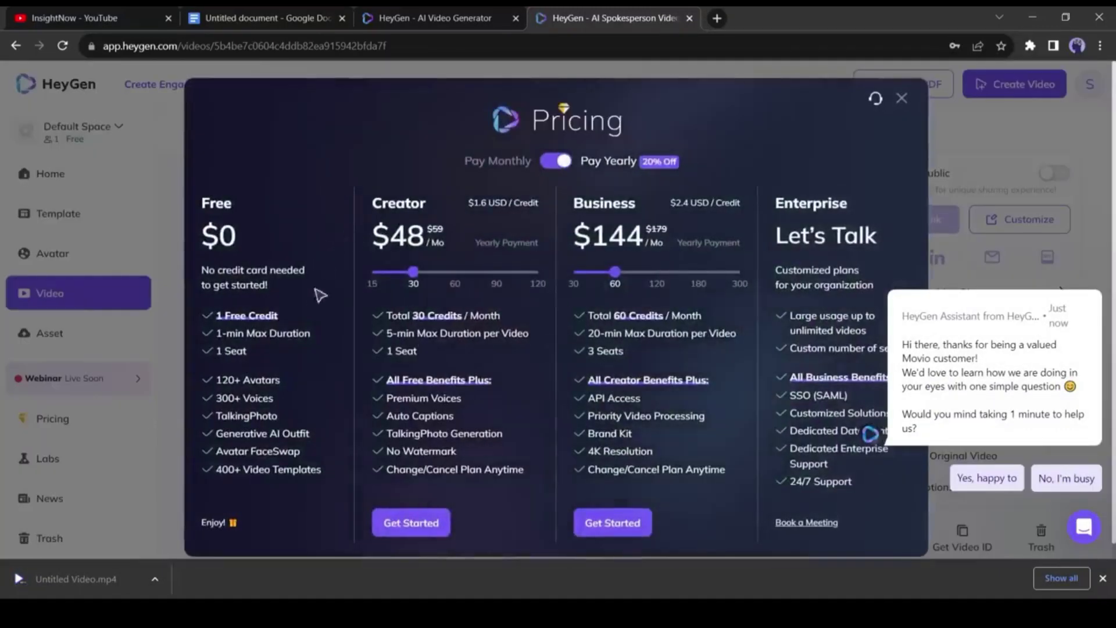
{"action": "scroll", "coordinate": [302, 337], "scroll_direction": "down", "scroll_amount": 1}
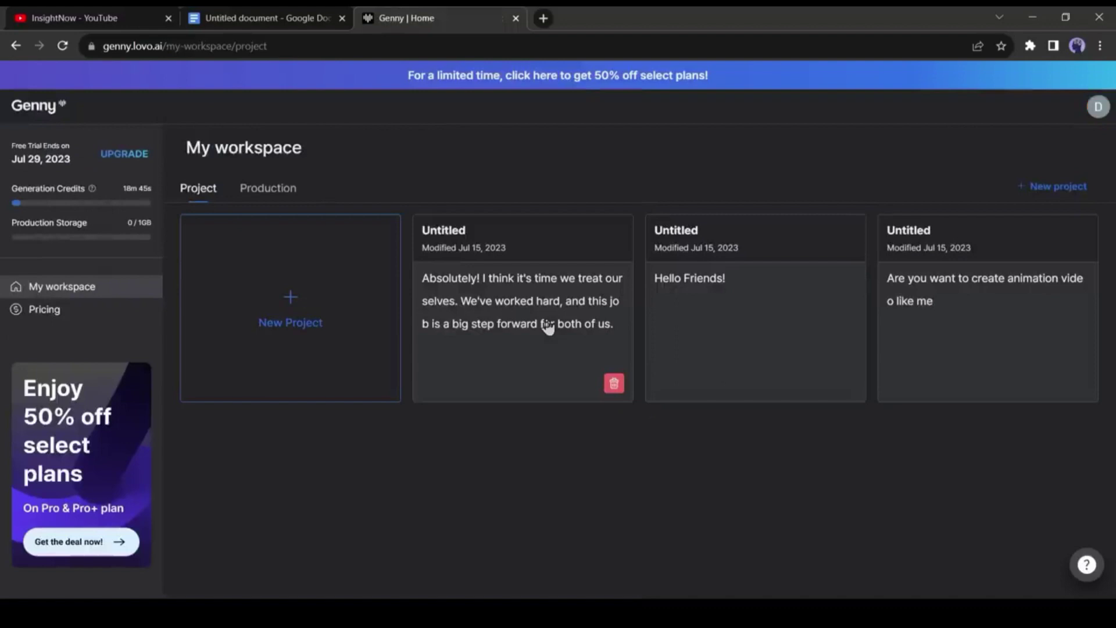
Create a new Voice Over project in Genny and delete both of its default text blocks.
{"action": "left_click", "coordinate": [292, 310]}
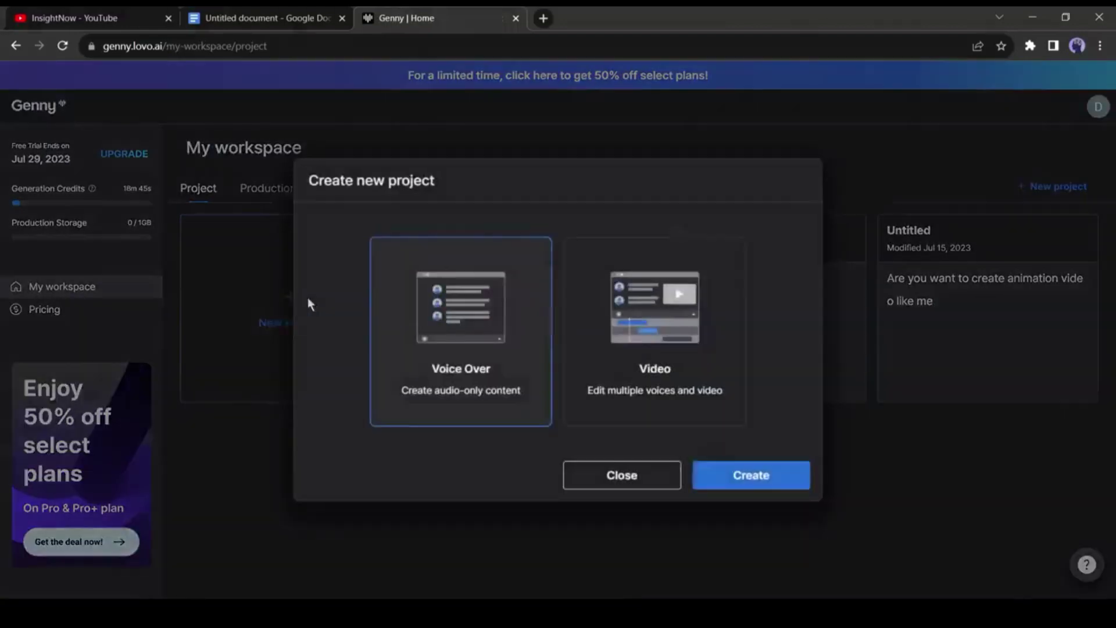
{"action": "left_click", "coordinate": [750, 476]}
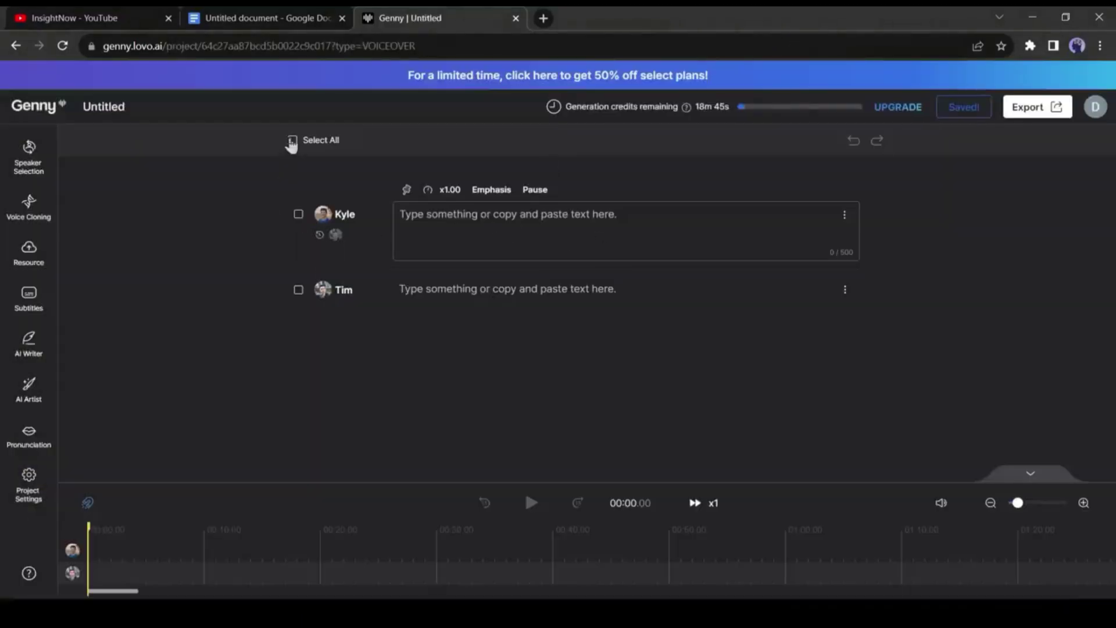
{"action": "left_click", "coordinate": [293, 140]}
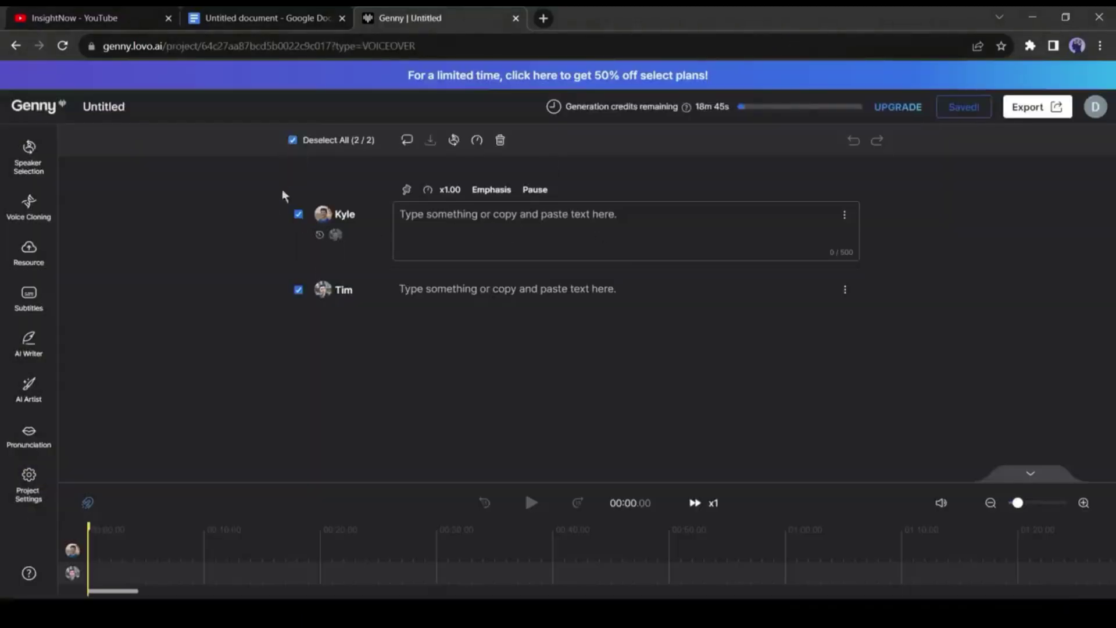
{"action": "left_click", "coordinate": [500, 140]}
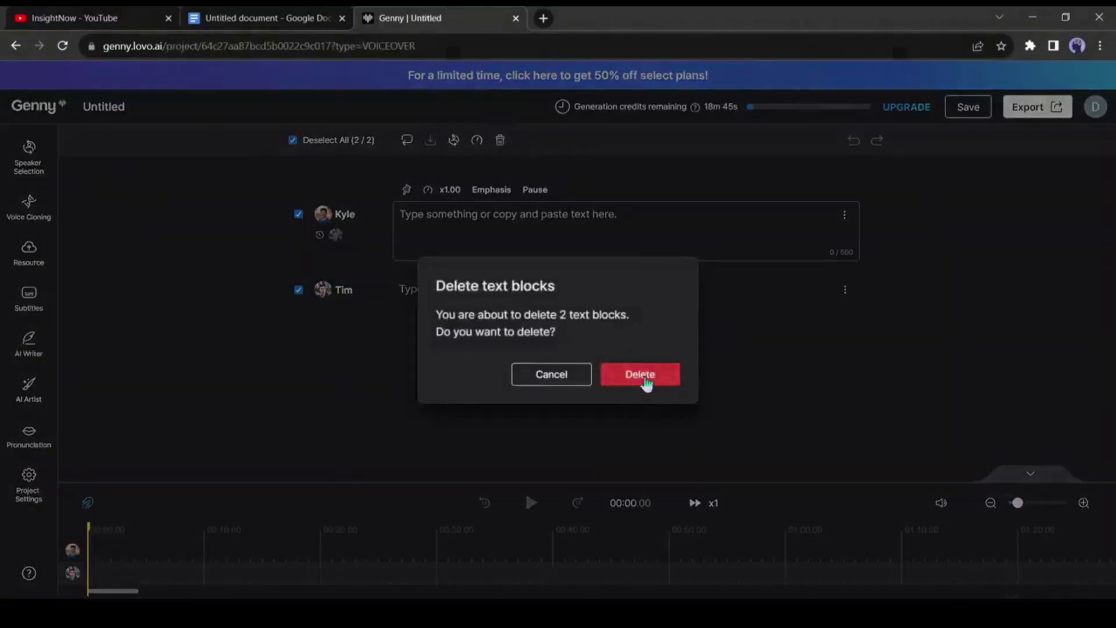
{"action": "left_click", "coordinate": [645, 381]}
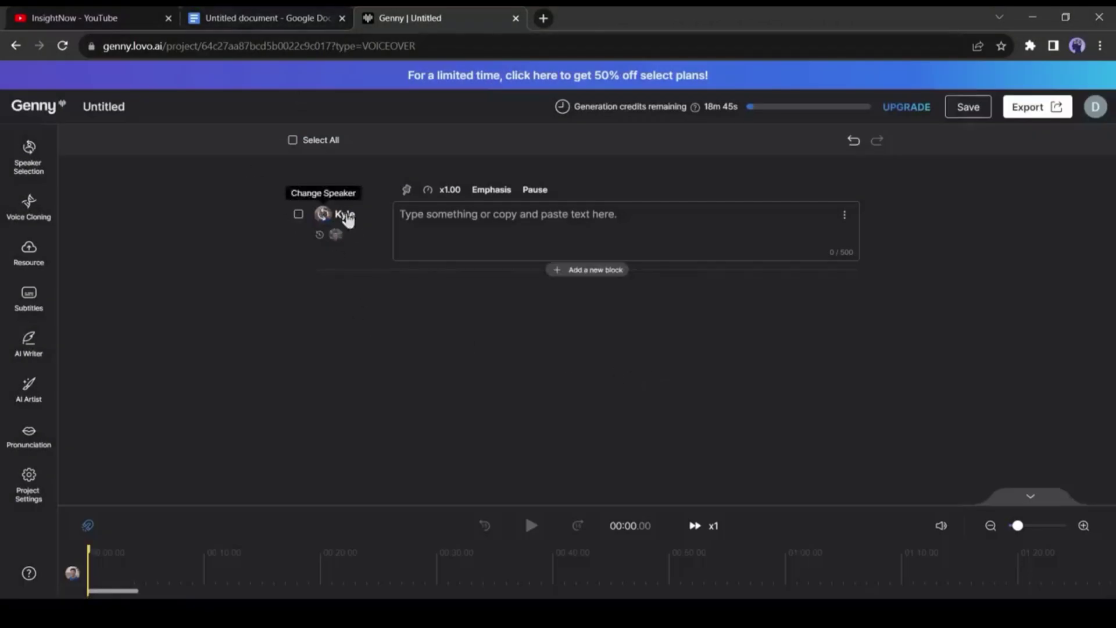
Preview the Pro voice Jenna MacDonald and set it as the remaining text block's speaker.
{"action": "left_click", "coordinate": [344, 215]}
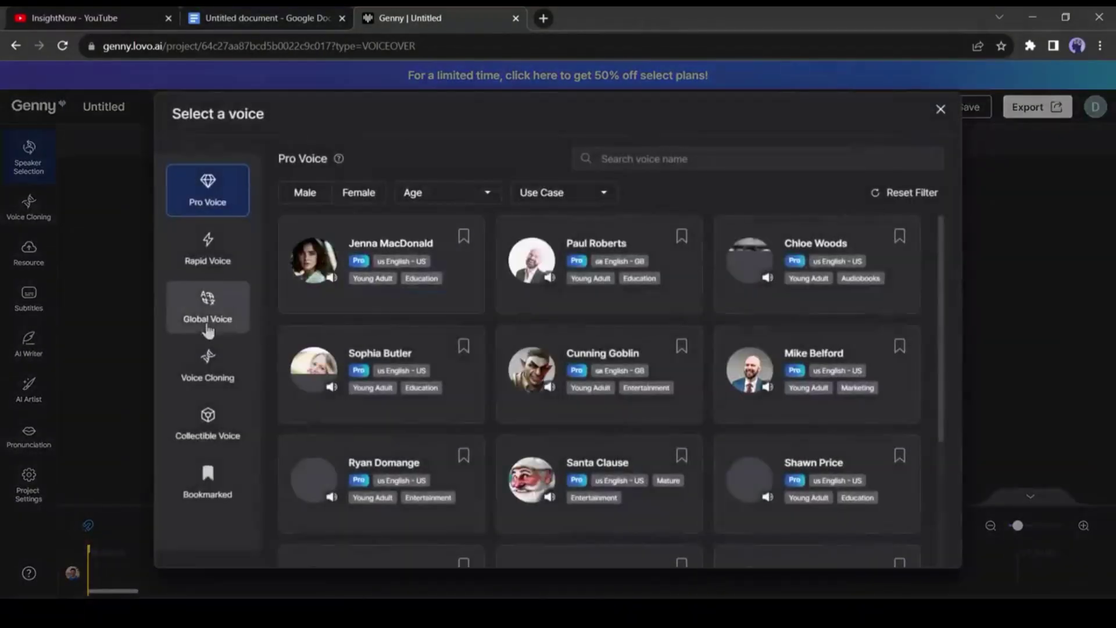
{"action": "left_click", "coordinate": [332, 269]}
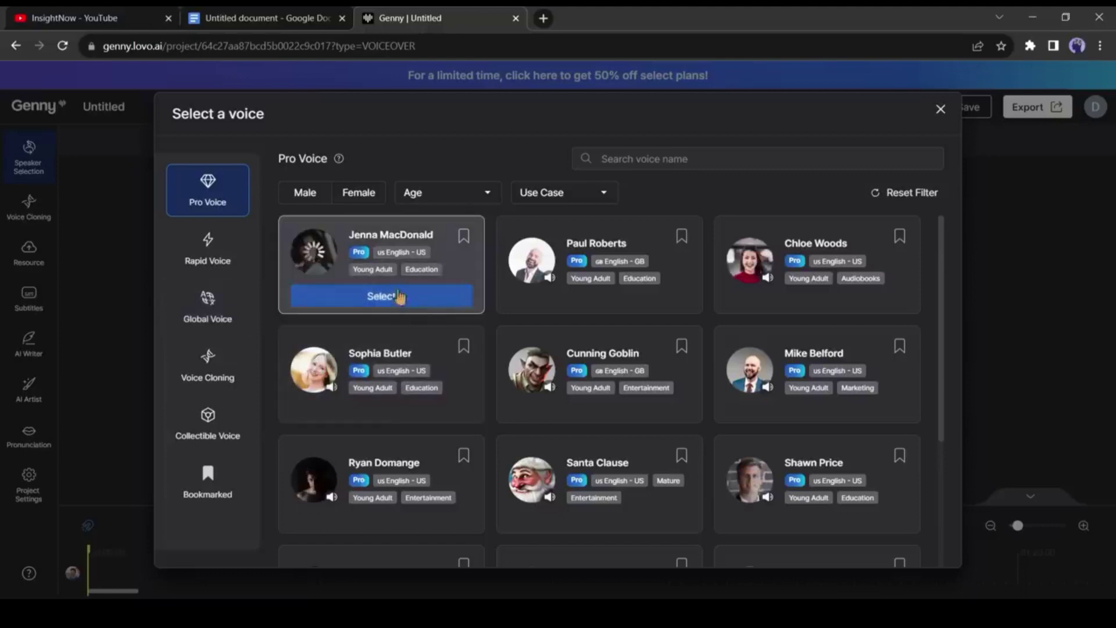
{"action": "left_click", "coordinate": [438, 303]}
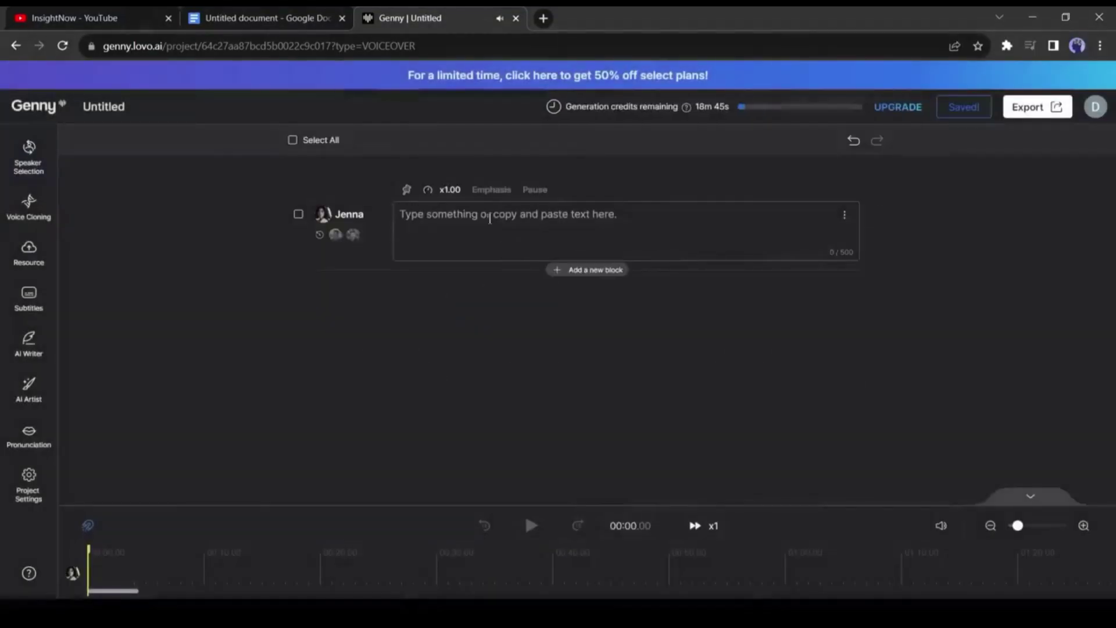
Copy the news paragraphs from the Google Docs document and paste them into Jenna's text block in Genny.
{"action": "key", "text": "ctrl+shift+Tab"}
{"action": "left_click_drag", "start_coordinate": [286, 239], "coordinate": [375, 503]}
{"action": "key", "text": "ctrl+c"}
{"action": "left_click", "coordinate": [395, 18]}
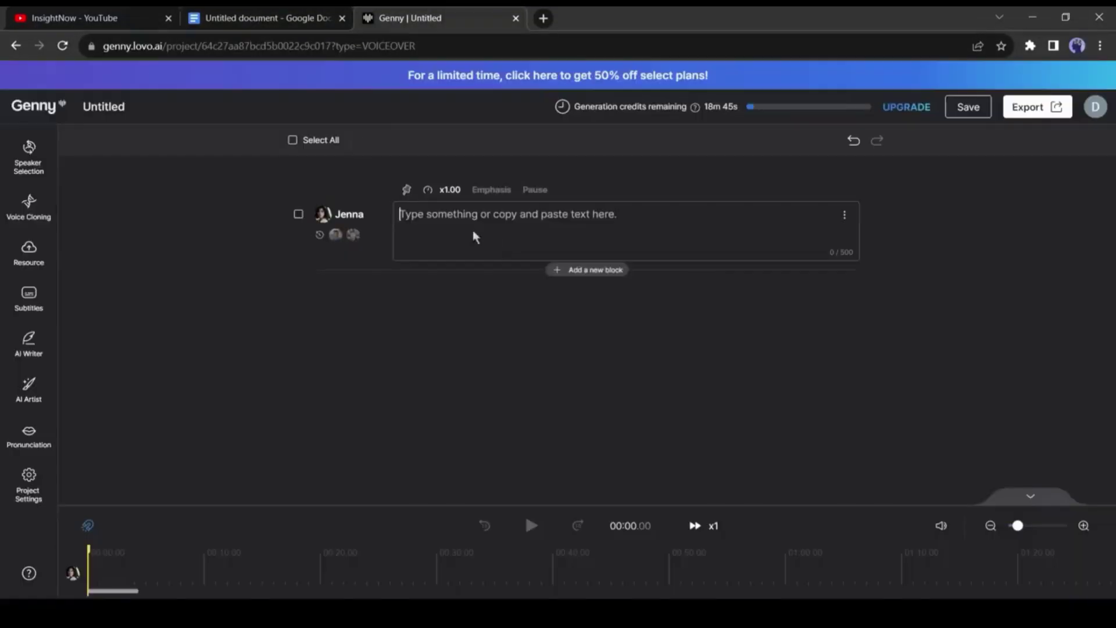
{"action": "key", "text": "ctrl+v"}
{"action": "scroll", "coordinate": [608, 298], "scroll_direction": "up", "scroll_amount": 3}
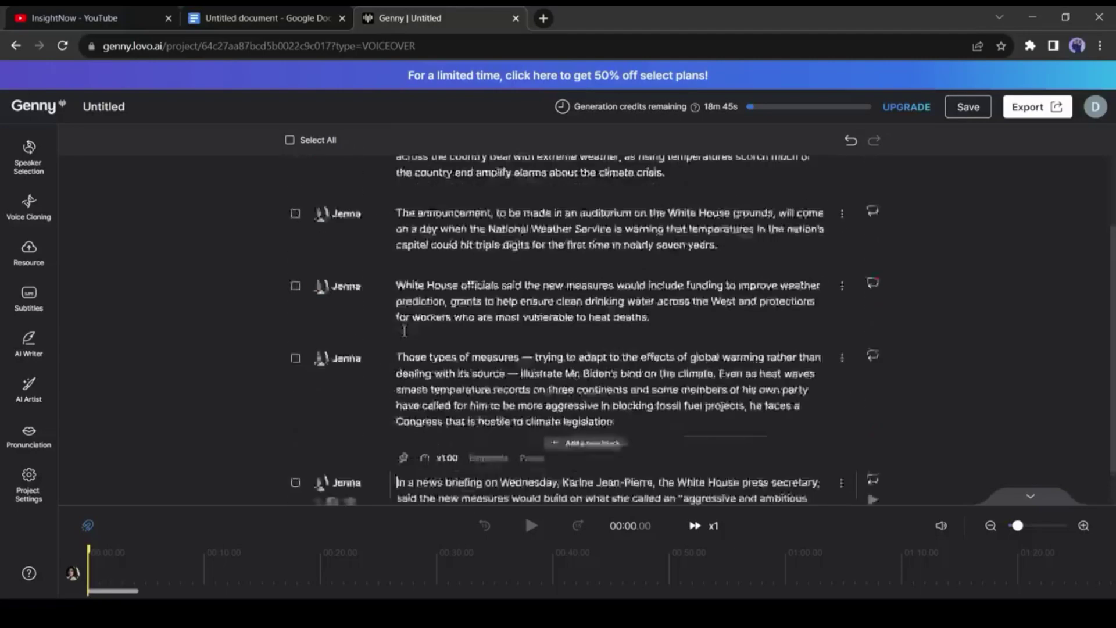
Generate the speech for all of Jenna's text blocks and check the first block's options.
{"action": "left_click", "coordinate": [289, 140]}
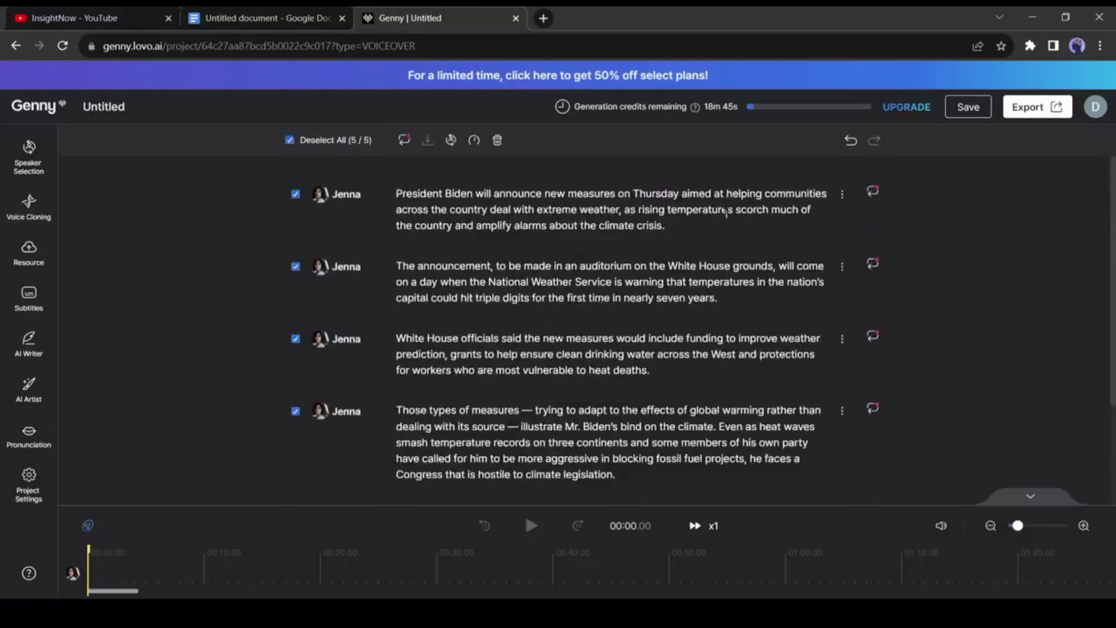
{"action": "left_click", "coordinate": [409, 147]}
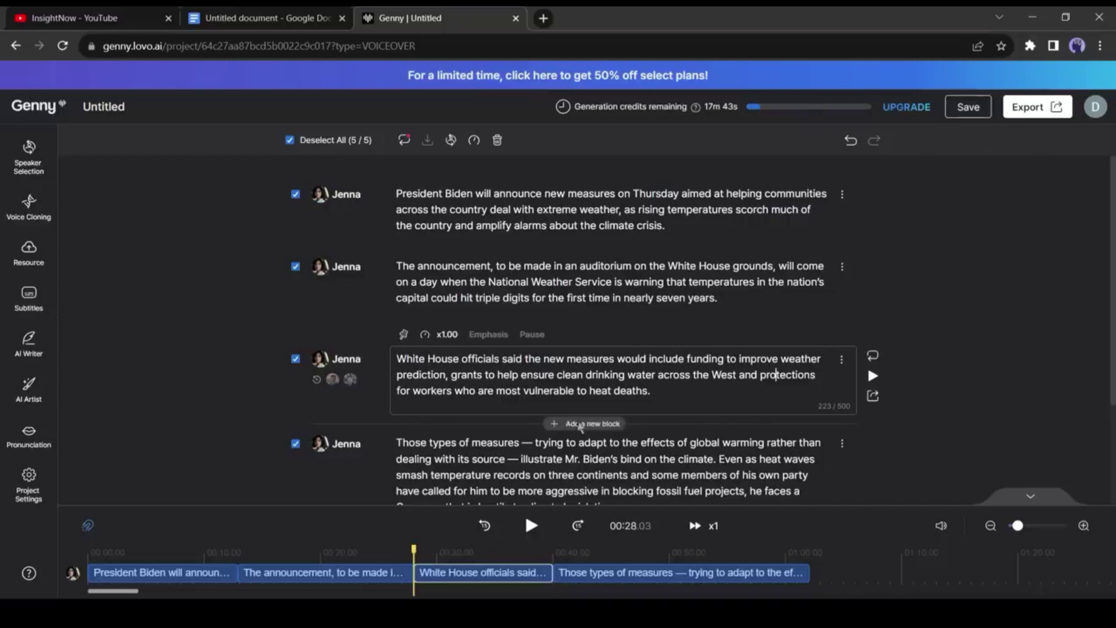
{"action": "scroll", "coordinate": [639, 459], "scroll_direction": "down", "scroll_amount": 2}
{"action": "scroll", "coordinate": [651, 468], "scroll_direction": "up", "scroll_amount": 3}
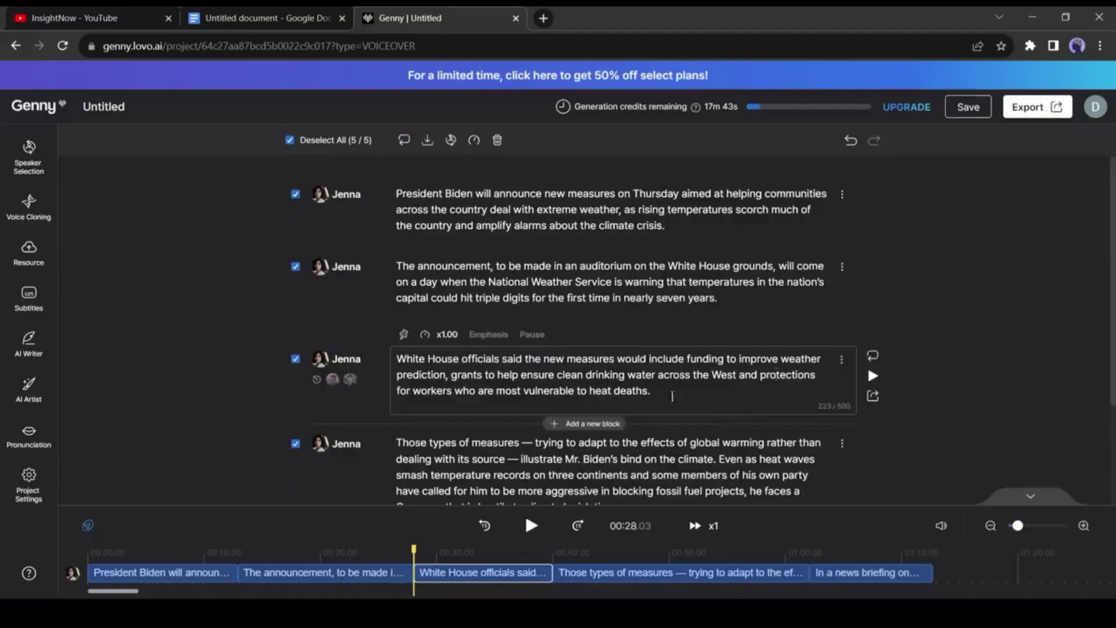
{"action": "scroll", "coordinate": [662, 419], "scroll_direction": "down", "scroll_amount": 3}
{"action": "left_click", "coordinate": [808, 436]}
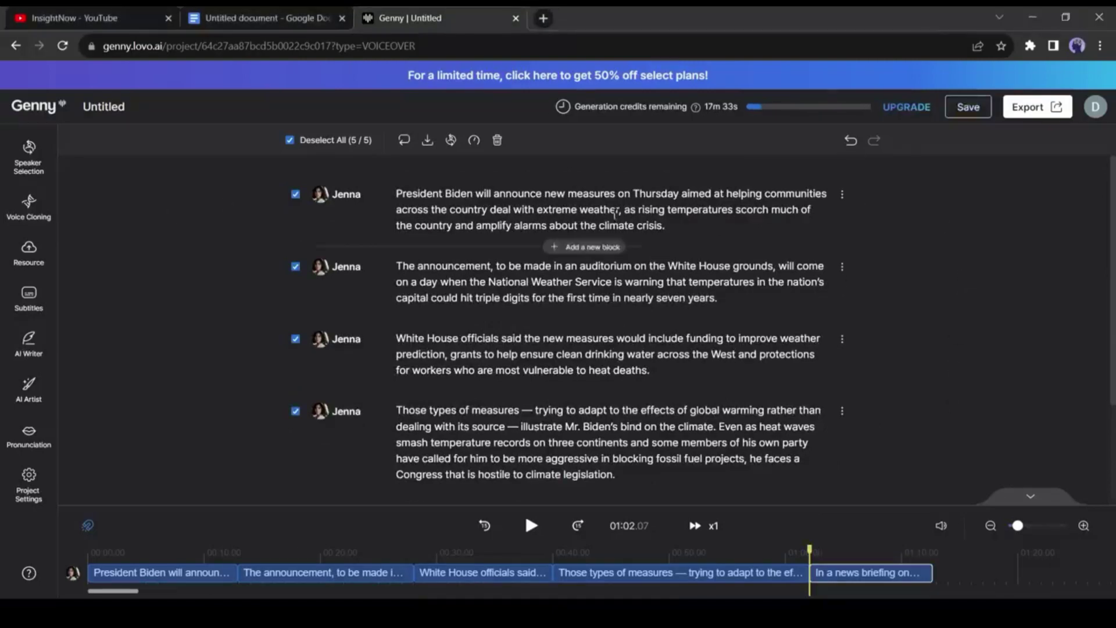
{"action": "left_click", "coordinate": [841, 194]}
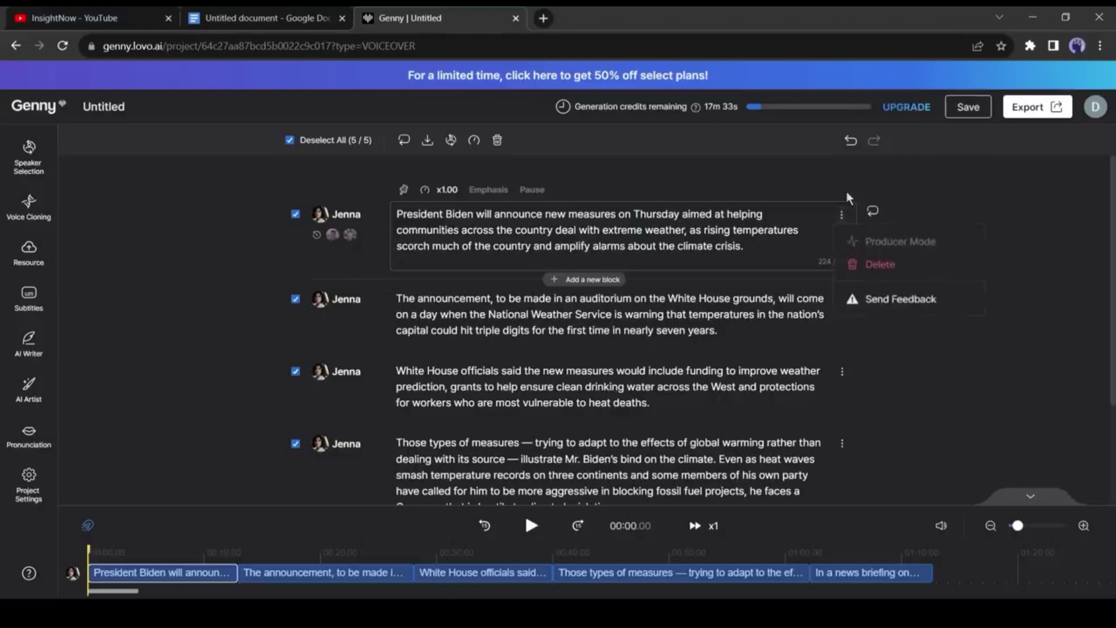
{"action": "left_click", "coordinate": [972, 191]}
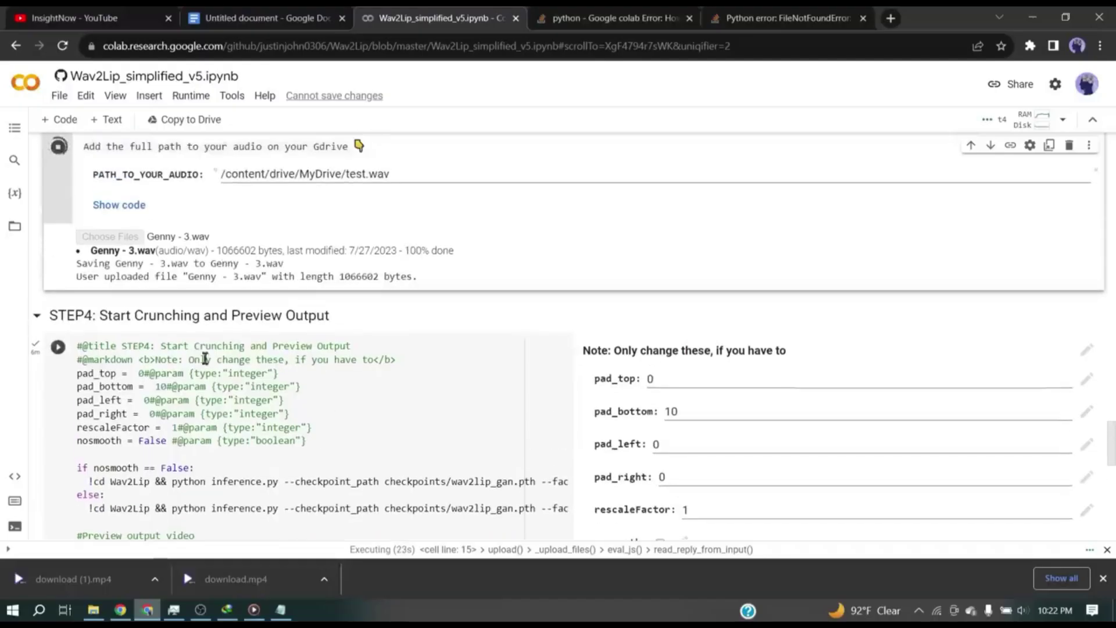
Switch to the Wav2Lip_simplified_v5 Colab notebook and run the STEP4: Start Crunching and Preview Output cell.
{"action": "left_click", "coordinate": [57, 343]}
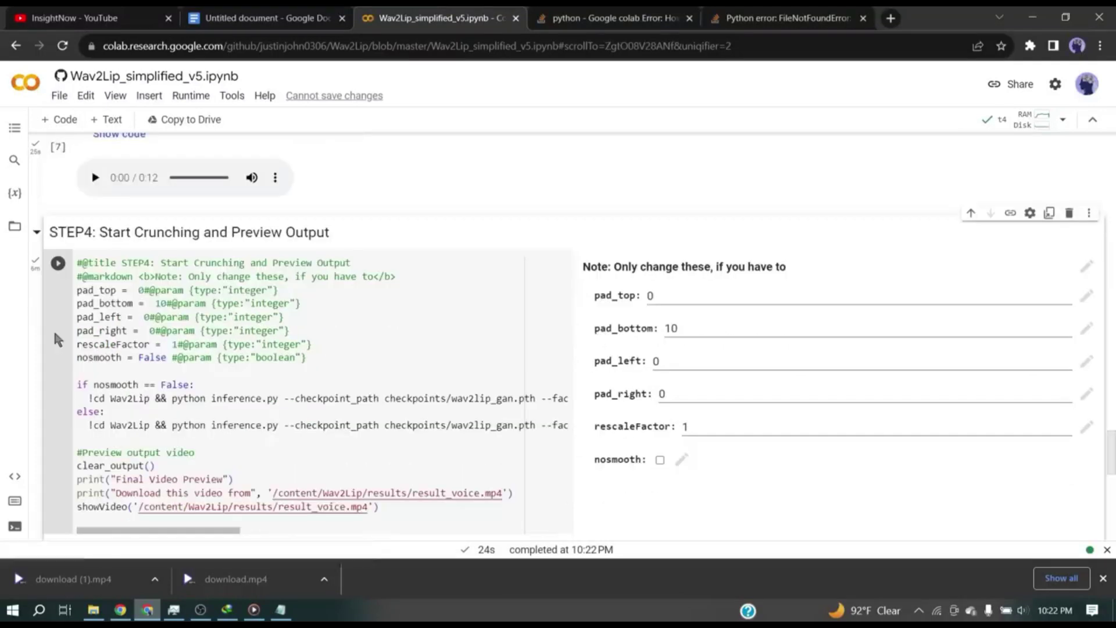
{"action": "left_click", "coordinate": [58, 264]}
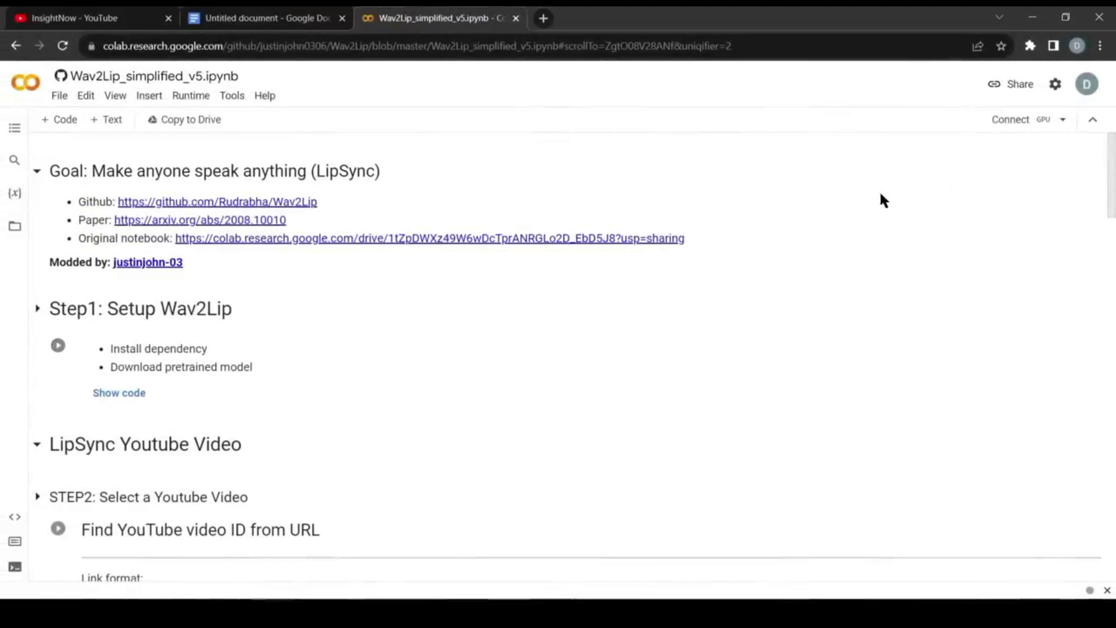
Connect the Wav2Lip notebook to a GPU runtime and run the Step1: Setup Wav2Lip cell, accepting the non-Google authorship warning.
{"action": "left_click", "coordinate": [1026, 120]}
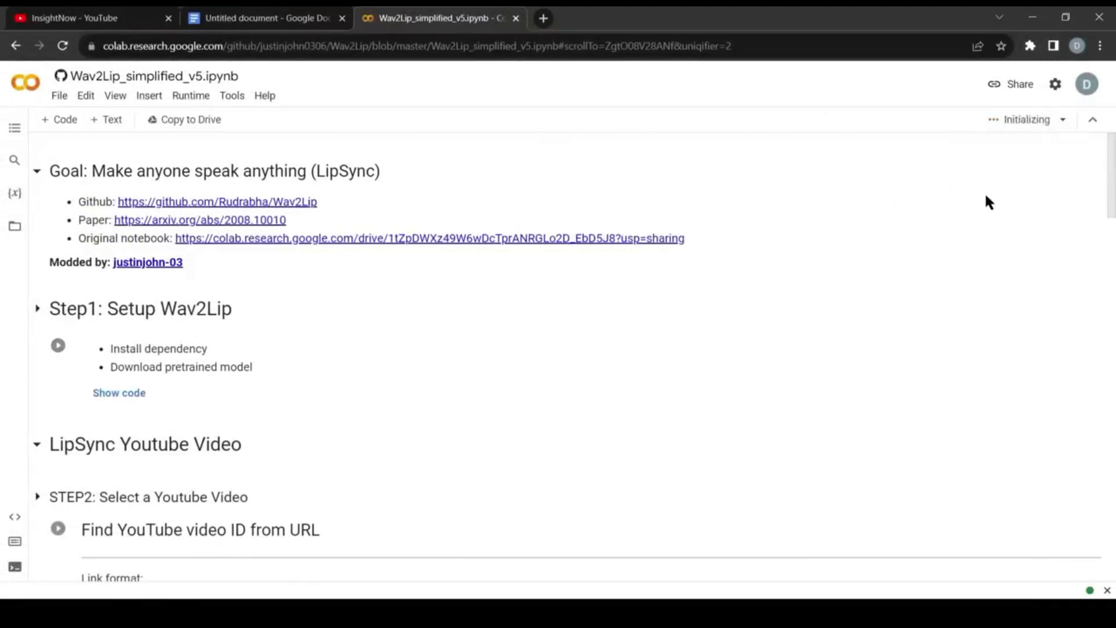
{"action": "scroll", "coordinate": [330, 352], "scroll_direction": "down", "scroll_amount": 3}
{"action": "scroll", "coordinate": [302, 343], "scroll_direction": "up", "scroll_amount": 1}
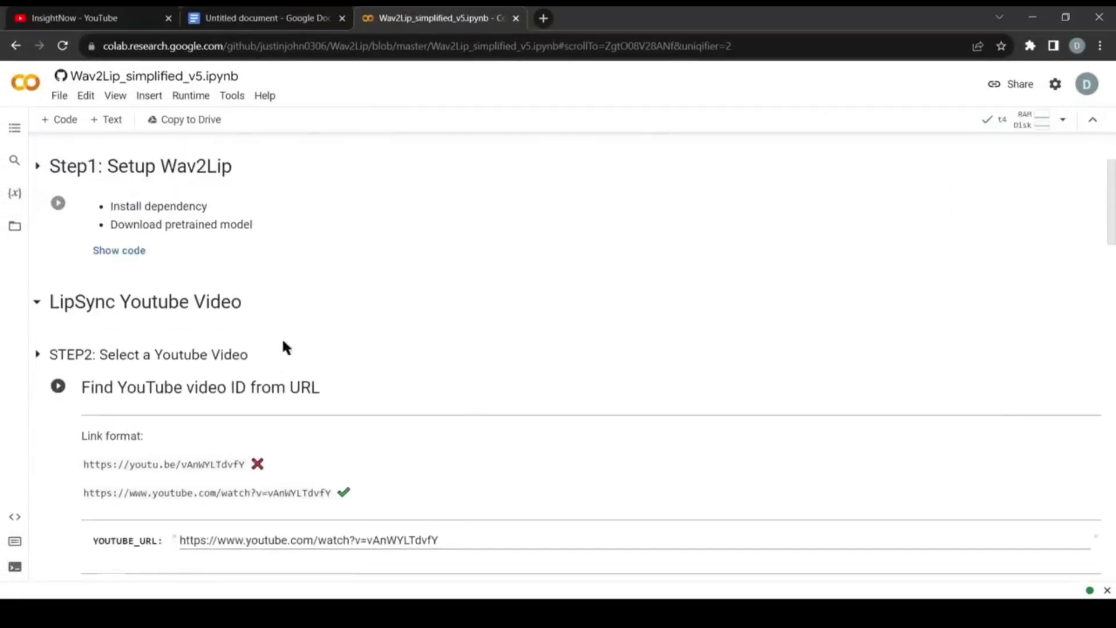
{"action": "left_click", "coordinate": [58, 203]}
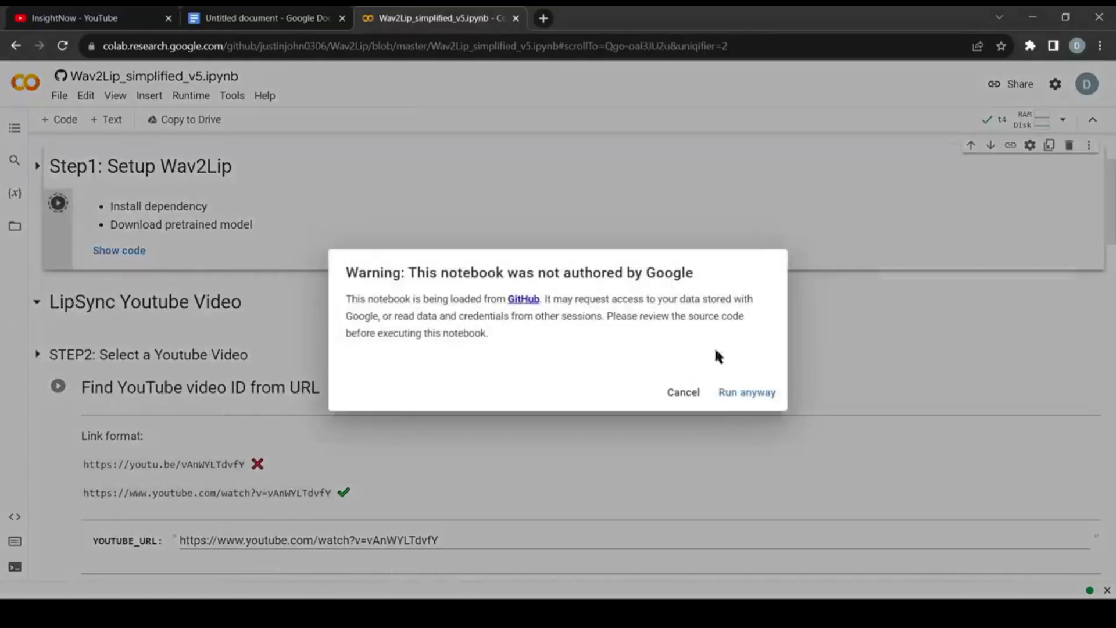
{"action": "left_click", "coordinate": [763, 394]}
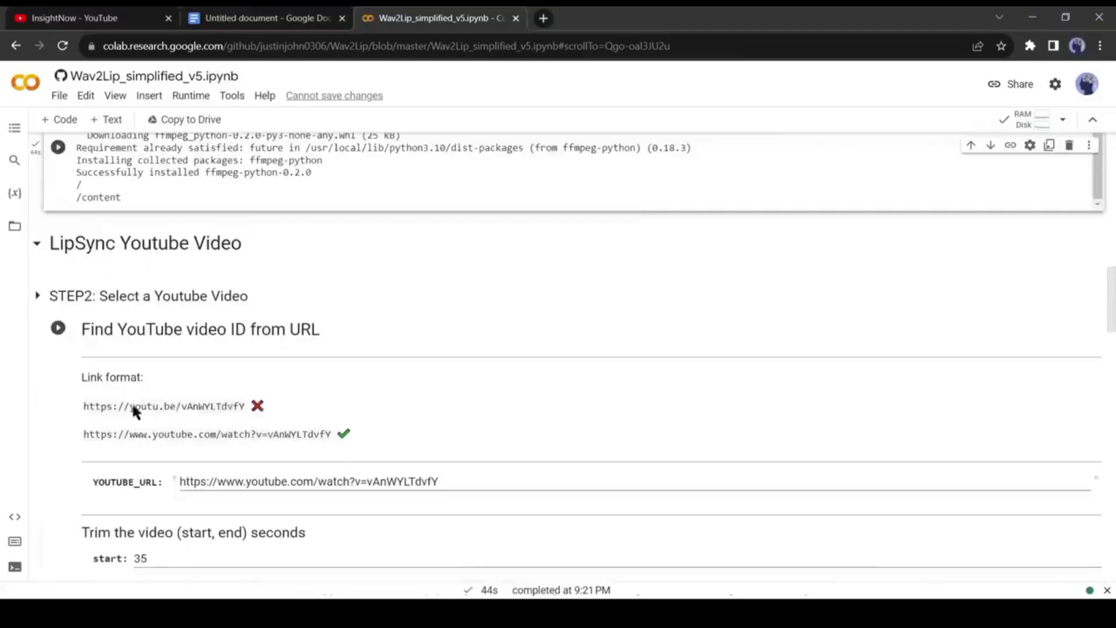
Find the LipSync on Your Video File section and check the upload method of its STEP2: Select Video cell.
{"action": "scroll", "coordinate": [133, 409], "scroll_direction": "down", "scroll_amount": 2}
{"action": "scroll", "coordinate": [107, 256], "scroll_direction": "down", "scroll_amount": 3}
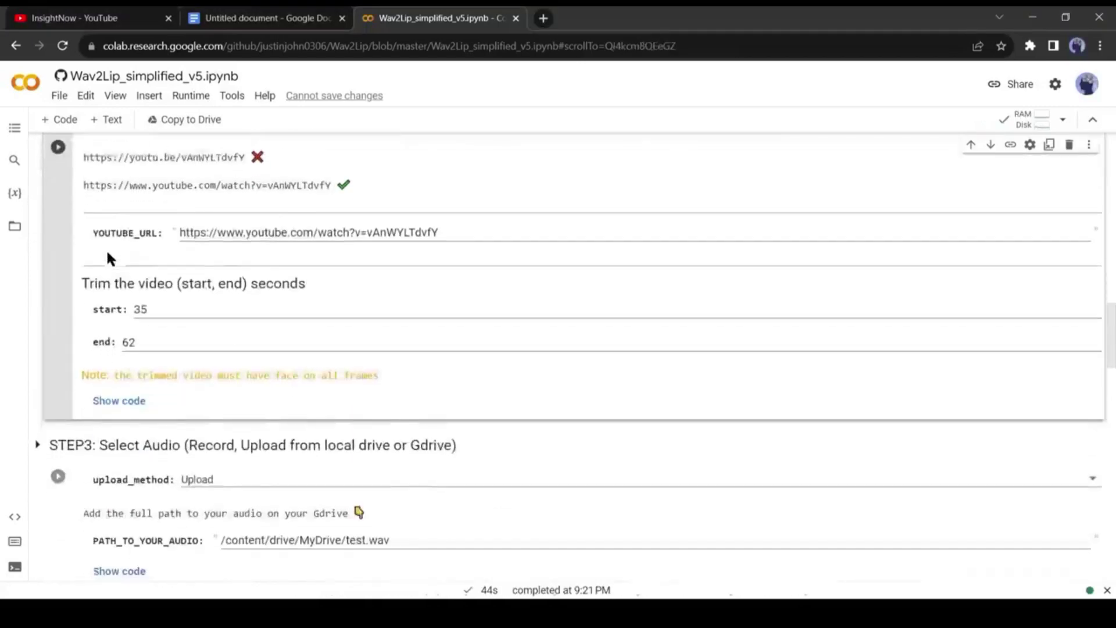
{"action": "scroll", "coordinate": [107, 255], "scroll_direction": "down", "scroll_amount": 4}
{"action": "scroll", "coordinate": [189, 279], "scroll_direction": "down", "scroll_amount": 7}
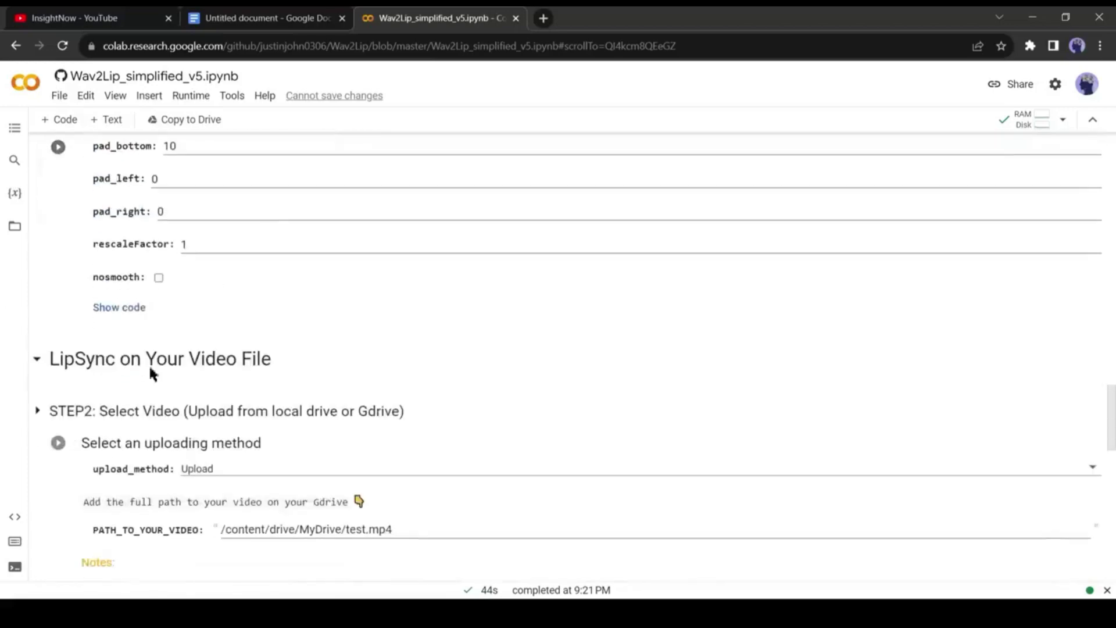
{"action": "left_click_drag", "start_coordinate": [92, 363], "coordinate": [309, 369]}
{"action": "left_click", "coordinate": [189, 359]}
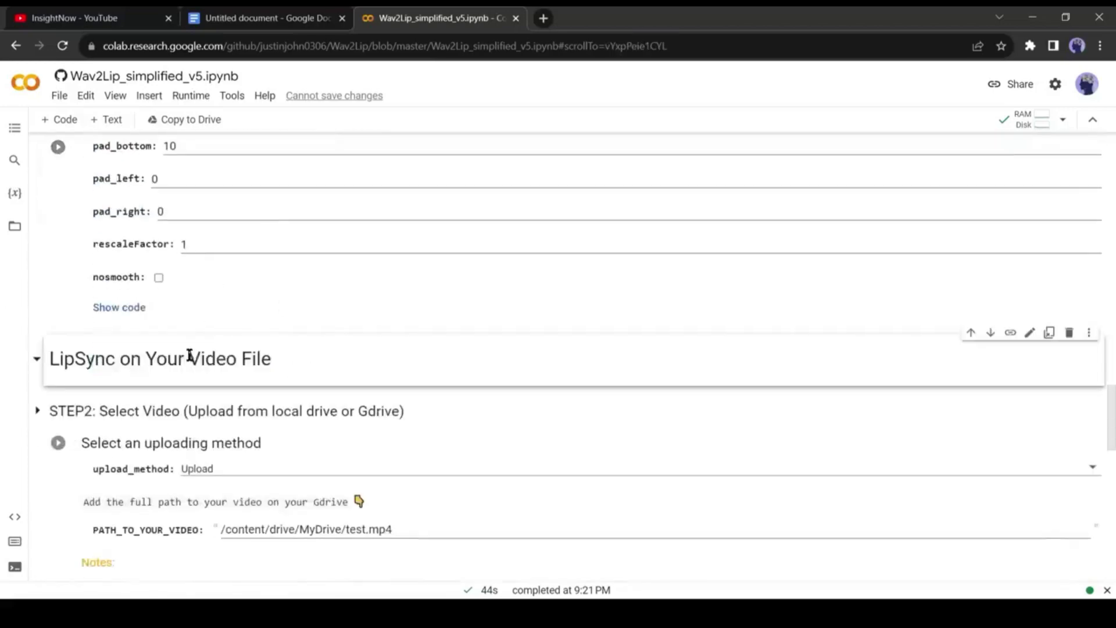
{"action": "scroll", "coordinate": [188, 343], "scroll_direction": "up", "scroll_amount": 3}
{"action": "scroll", "coordinate": [198, 336], "scroll_direction": "down", "scroll_amount": 4}
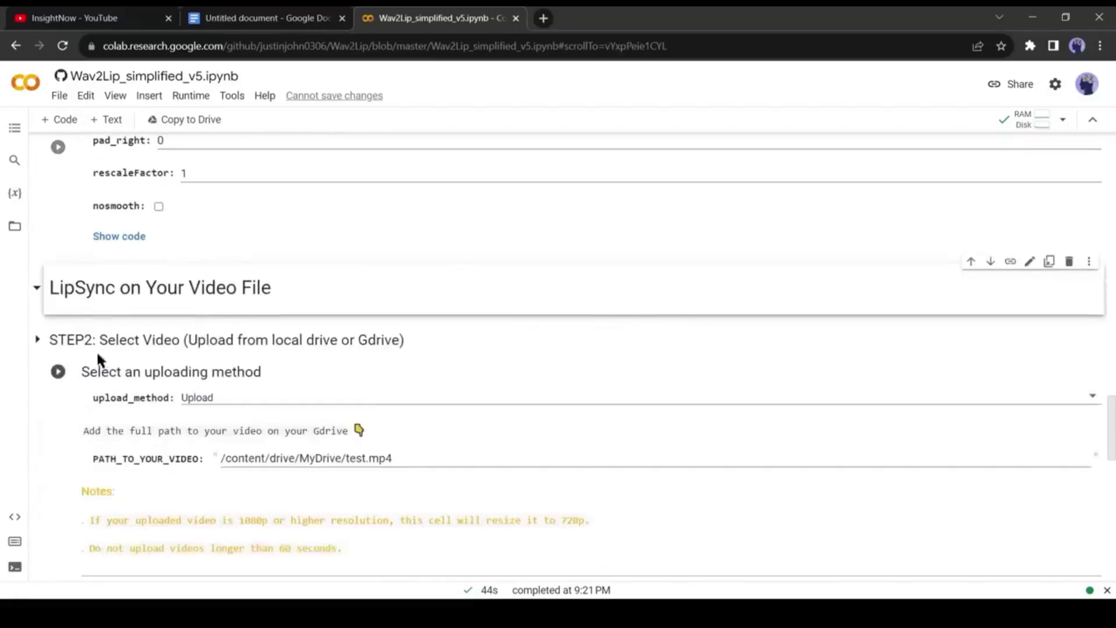
{"action": "left_click", "coordinate": [227, 400]}
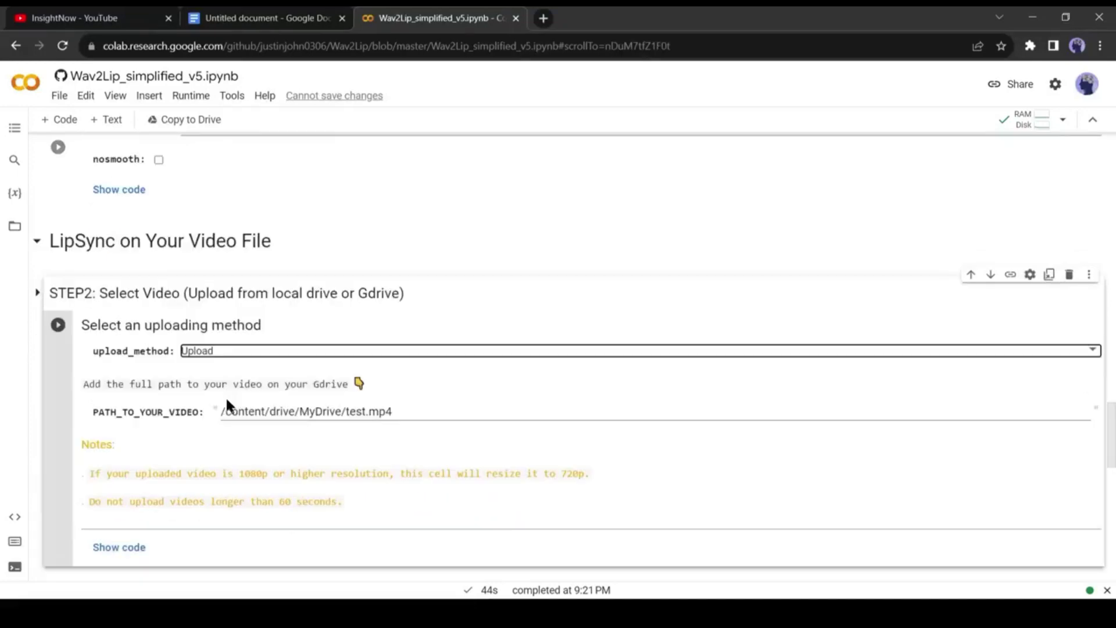
{"action": "left_click", "coordinate": [81, 398]}
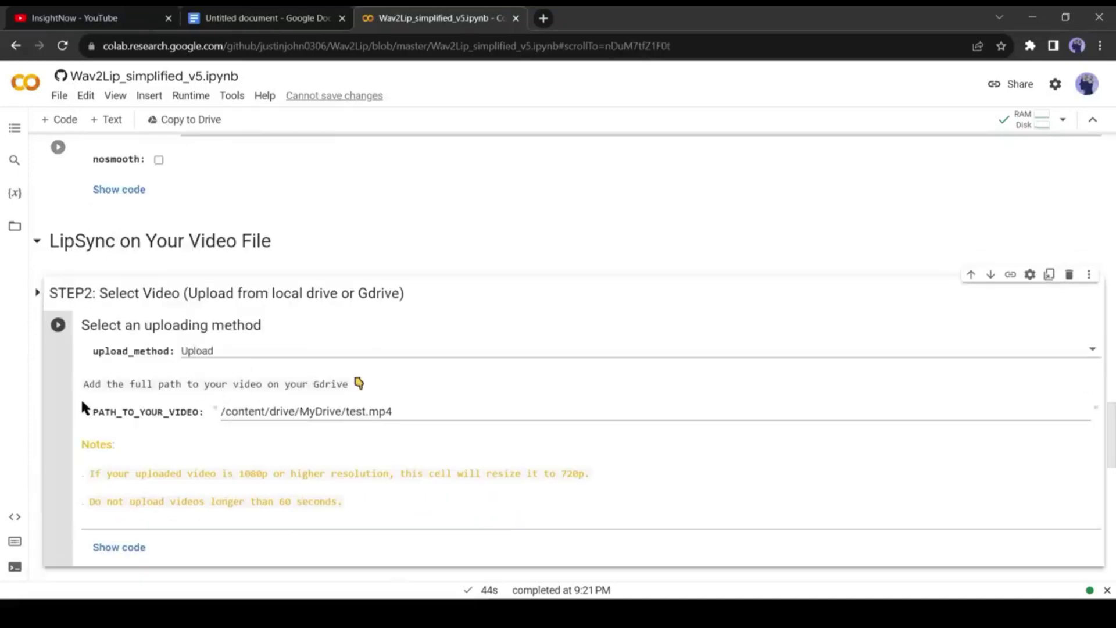
Run the STEP2: Select Video cell and upload Untitled Video.mp4 from the News Video And Voice folder.
{"action": "left_click", "coordinate": [58, 330]}
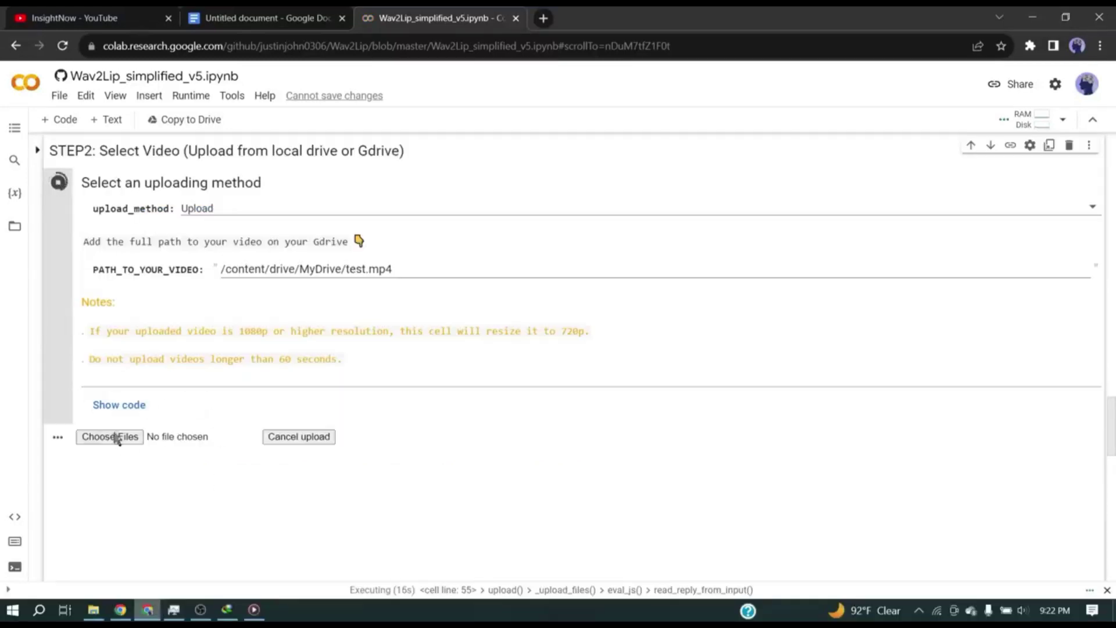
{"action": "left_click", "coordinate": [115, 436]}
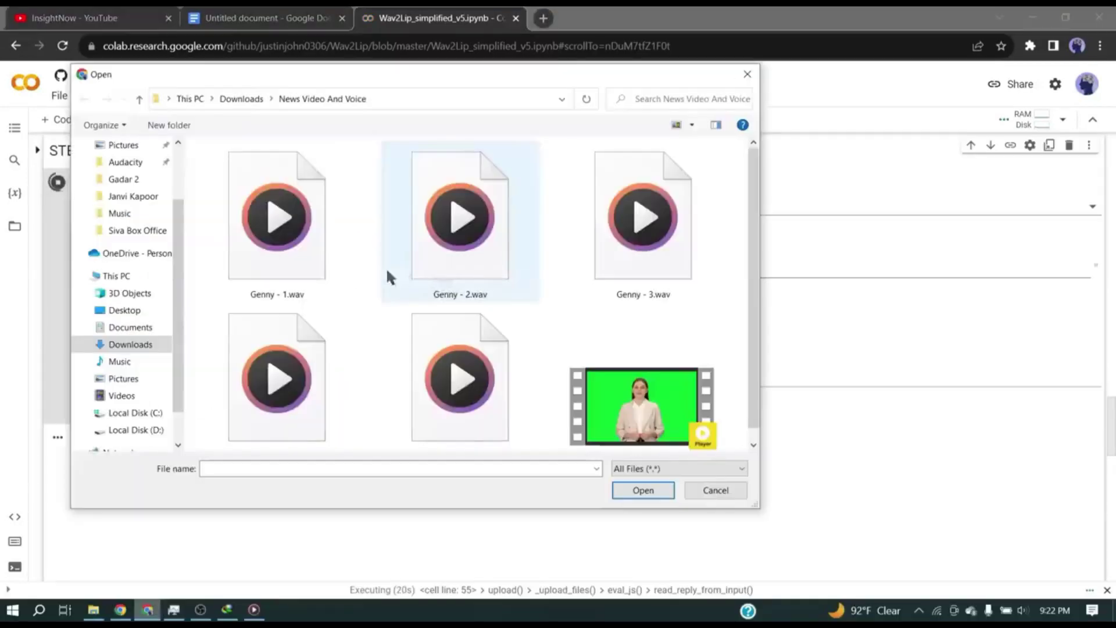
{"action": "left_click_drag", "start_coordinate": [754, 279], "coordinate": [756, 367]}
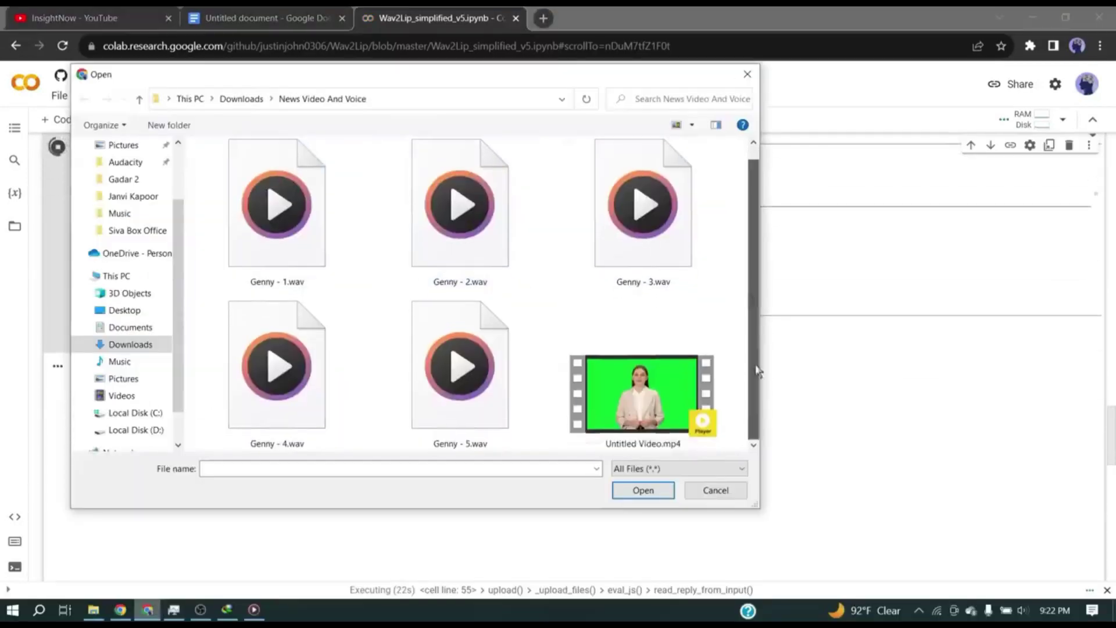
{"action": "double_click", "coordinate": [645, 395]}
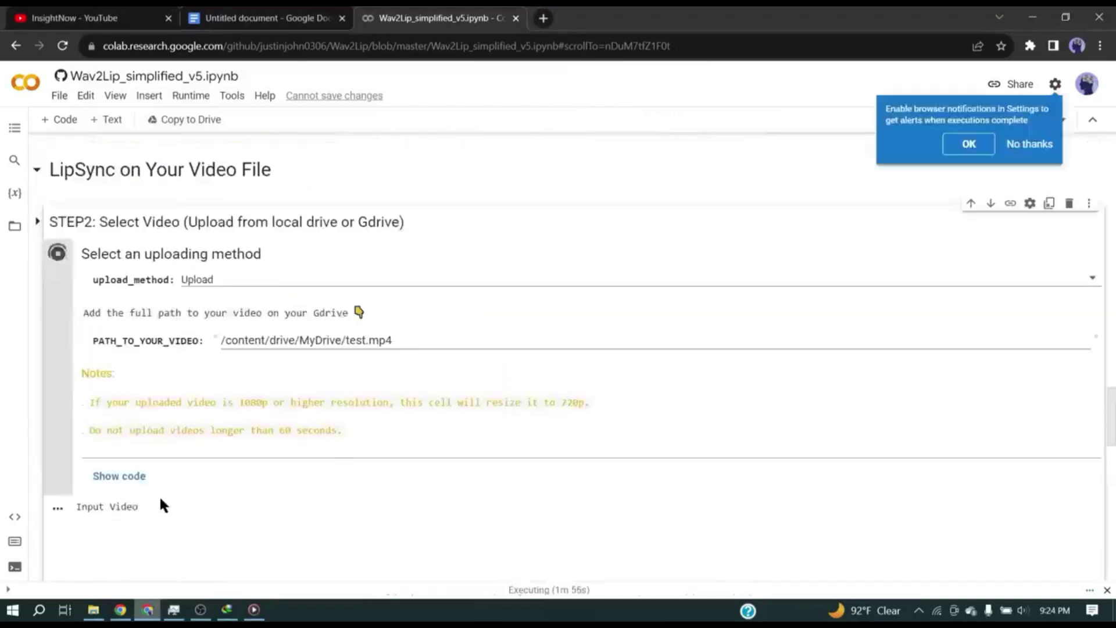
Run the STEP3: Select Audio cell below the uploaded video and upload Genny - 1.wav.
{"action": "scroll", "coordinate": [161, 499], "scroll_direction": "down", "scroll_amount": 6}
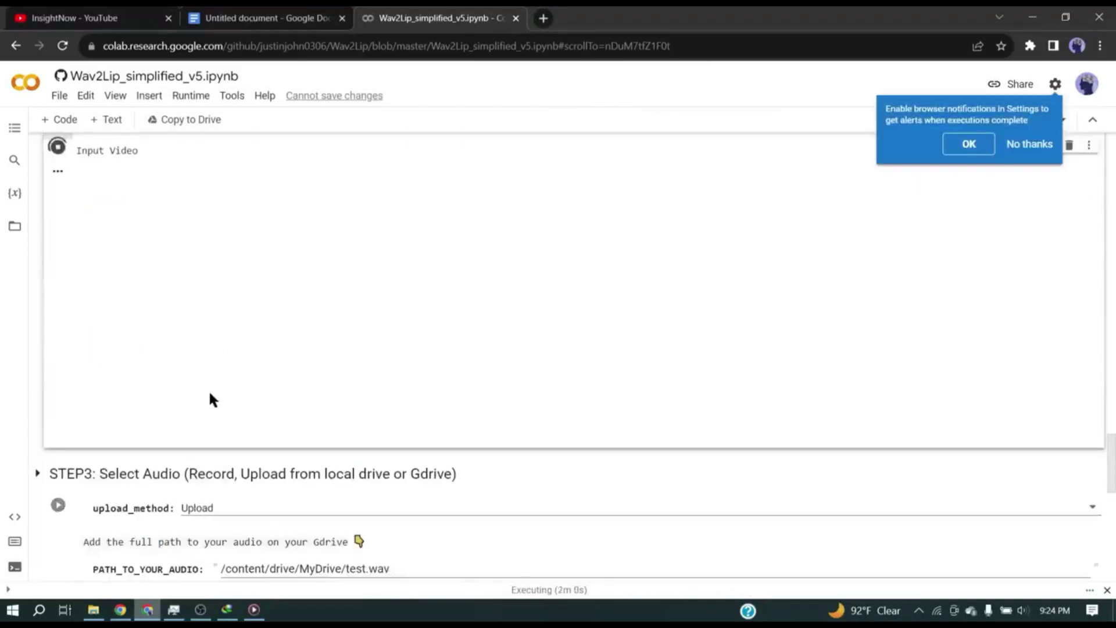
{"action": "scroll", "coordinate": [202, 477], "scroll_direction": "down", "scroll_amount": 2}
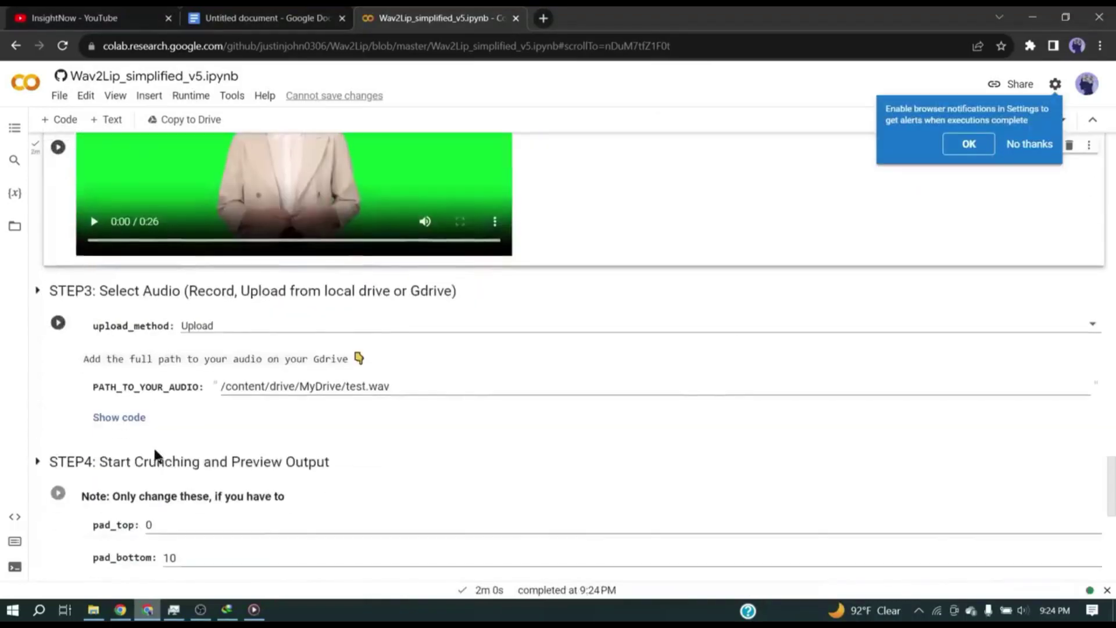
{"action": "left_click", "coordinate": [57, 323]}
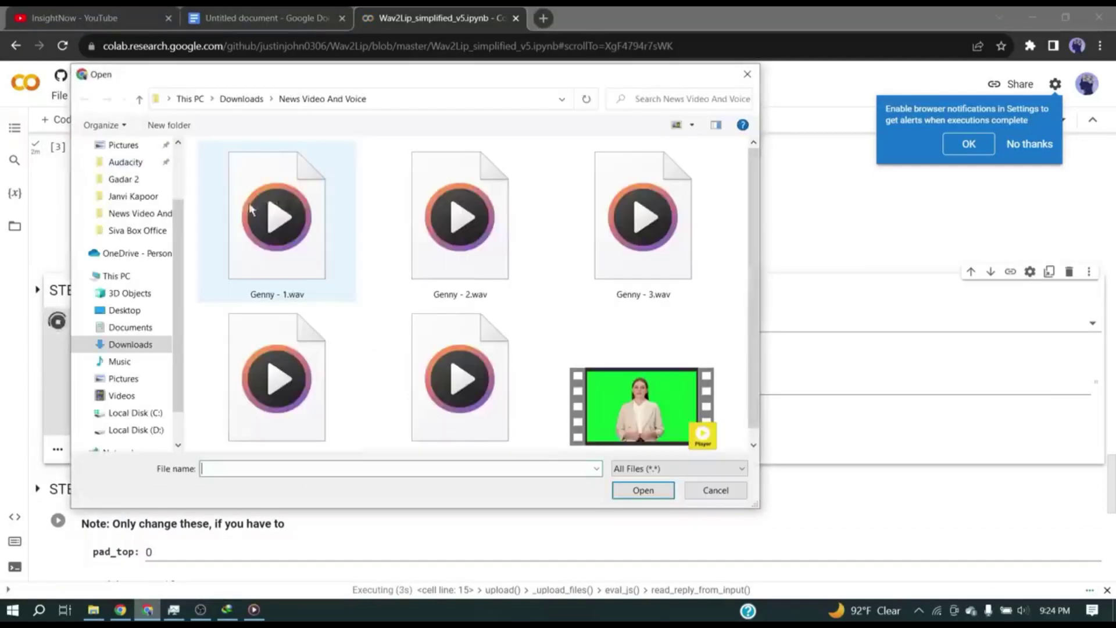
{"action": "double_click", "coordinate": [285, 229]}
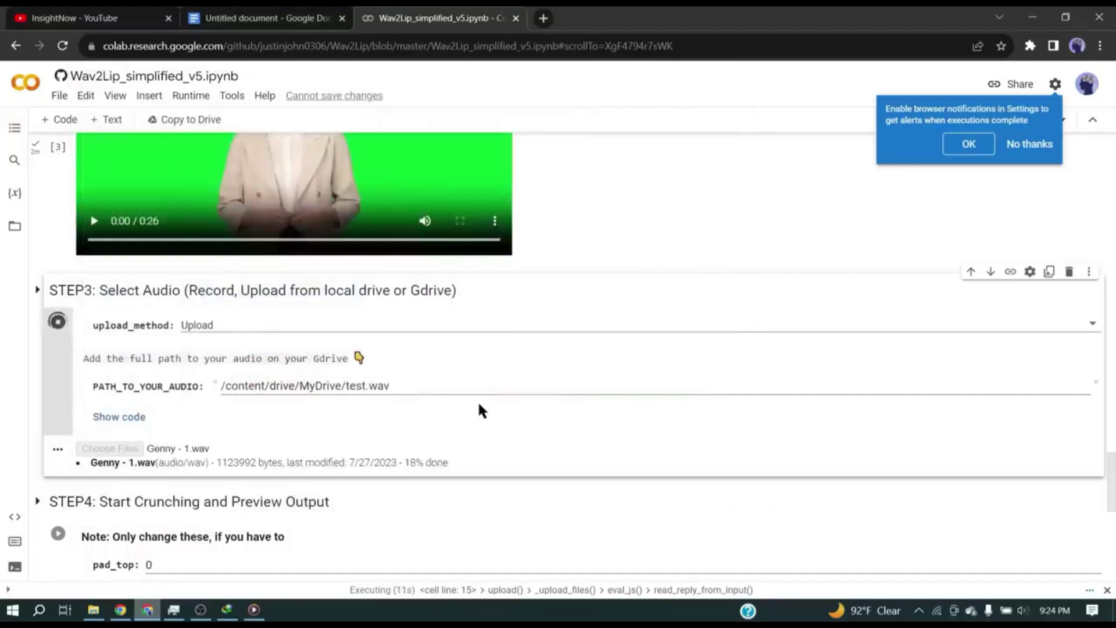
{"action": "scroll", "coordinate": [613, 359], "scroll_direction": "up", "scroll_amount": 3}
{"action": "scroll", "coordinate": [599, 366], "scroll_direction": "down", "scroll_amount": 4}
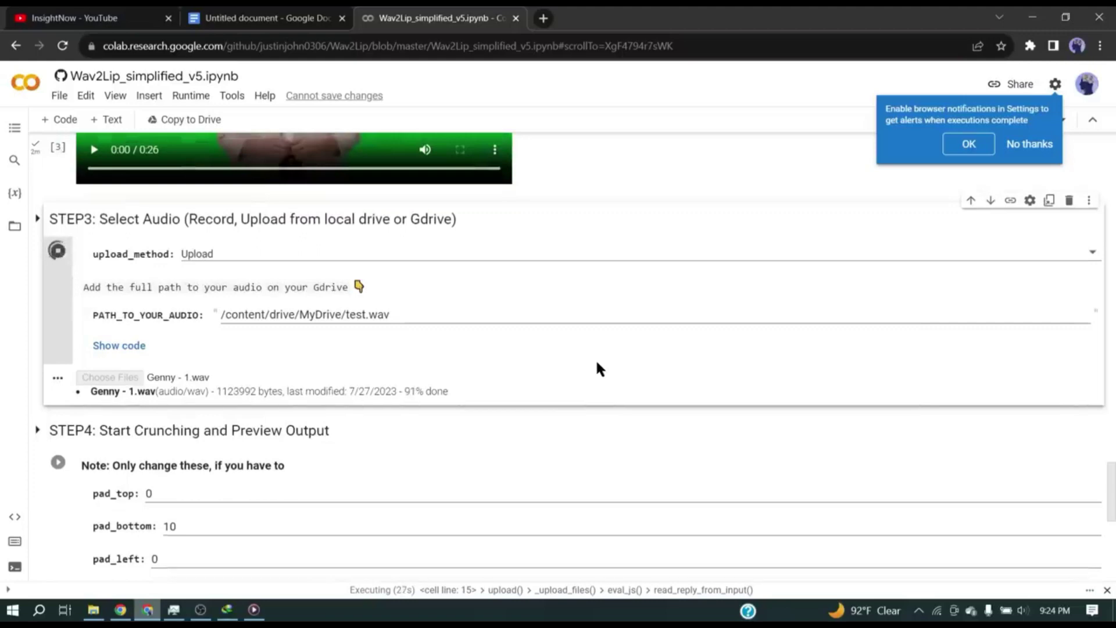
{"action": "scroll", "coordinate": [260, 448], "scroll_direction": "down", "scroll_amount": 3}
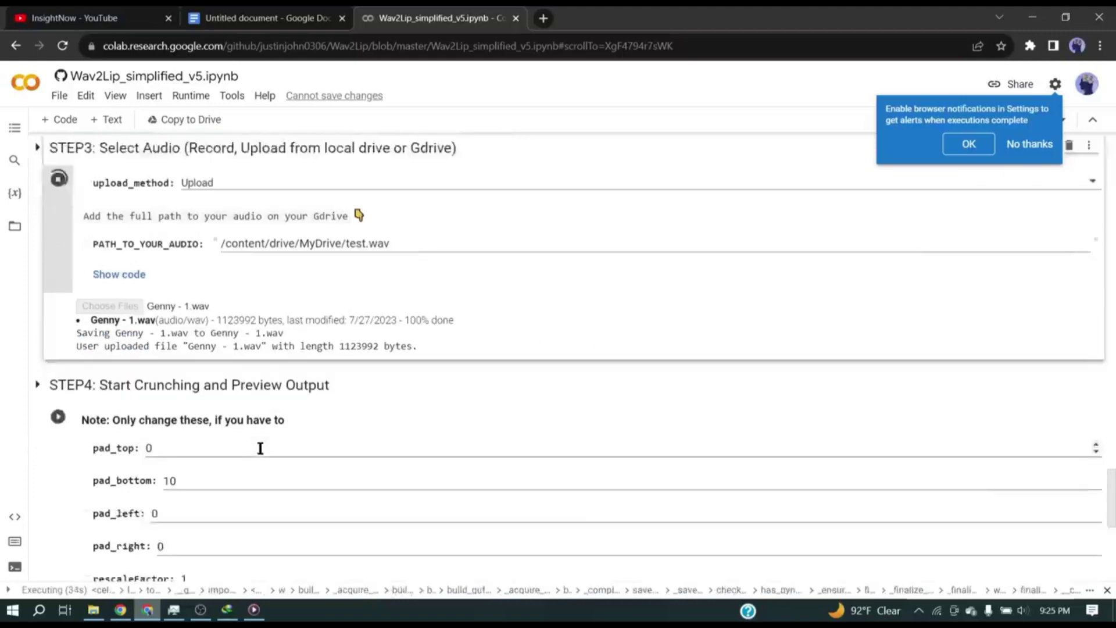
{"action": "scroll", "coordinate": [192, 322], "scroll_direction": "up", "scroll_amount": 3}
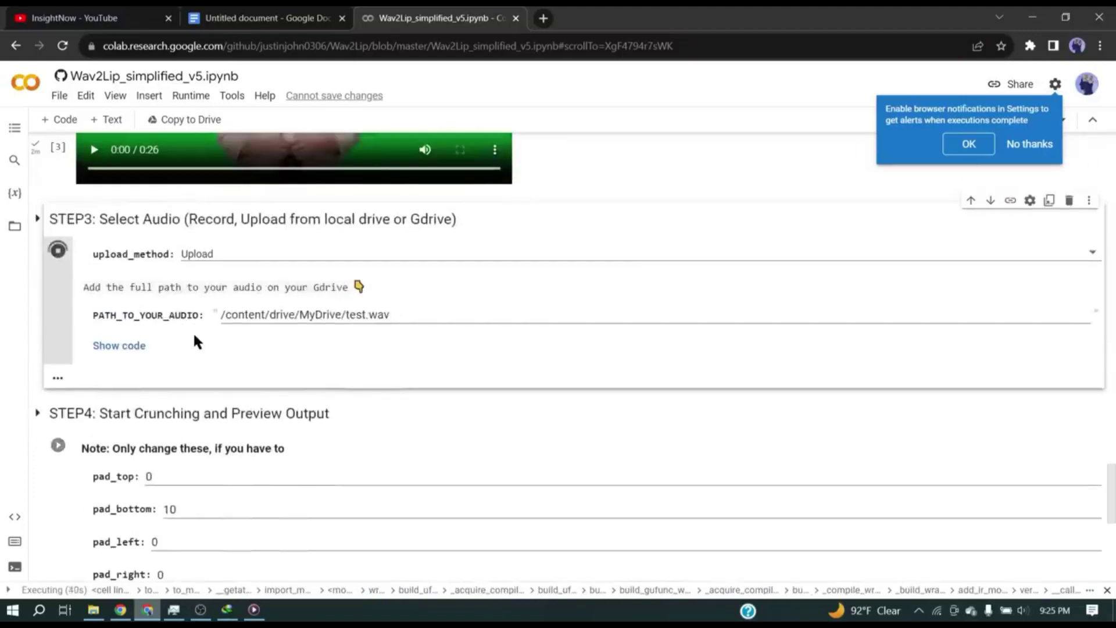
Run the STEP4: Start Crunching and Preview Output cell and download the lip-synced video from the final preview.
{"action": "left_click", "coordinate": [57, 475]}
{"action": "scroll", "coordinate": [263, 356], "scroll_direction": "down", "scroll_amount": 3}
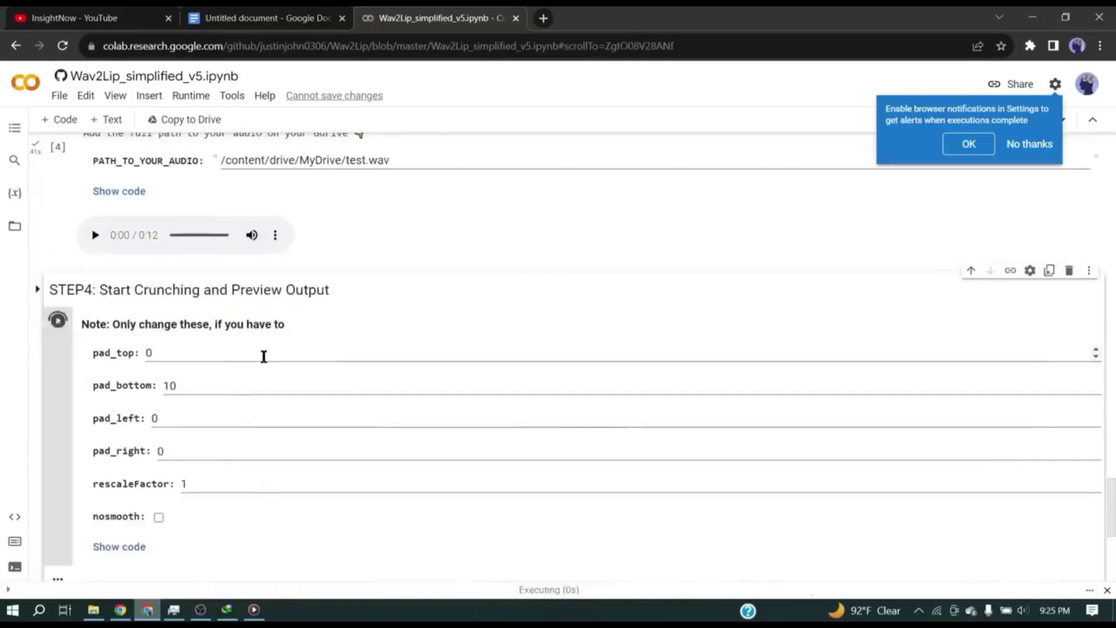
{"action": "scroll", "coordinate": [264, 356], "scroll_direction": "down", "scroll_amount": 2}
{"action": "scroll", "coordinate": [263, 352], "scroll_direction": "down", "scroll_amount": 3}
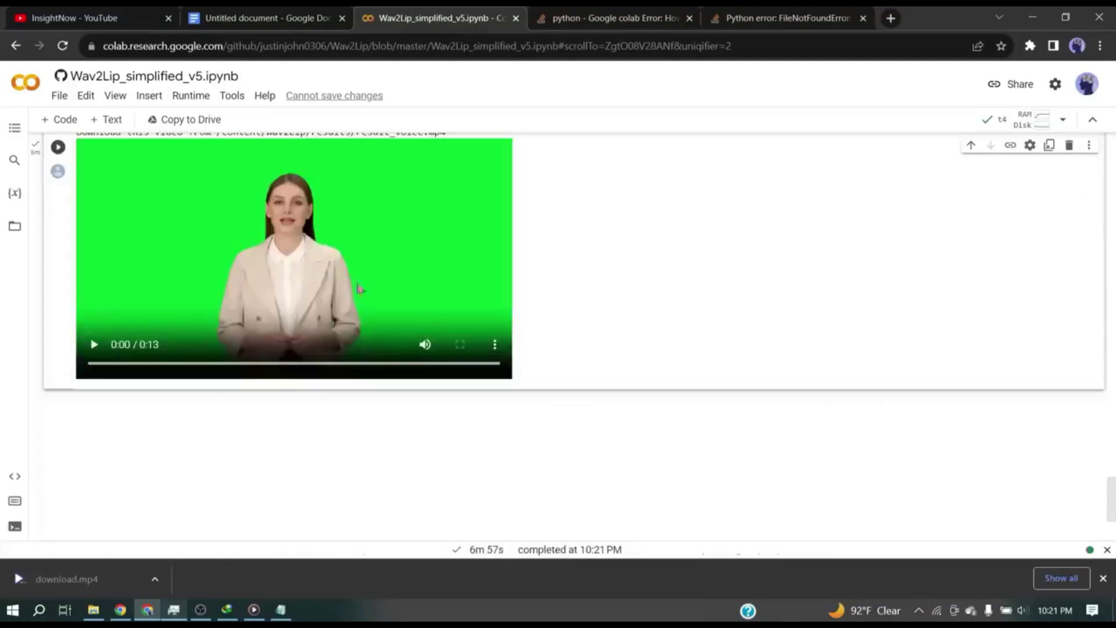
{"action": "scroll", "coordinate": [269, 344], "scroll_direction": "up", "scroll_amount": 1}
{"action": "left_click", "coordinate": [494, 417]}
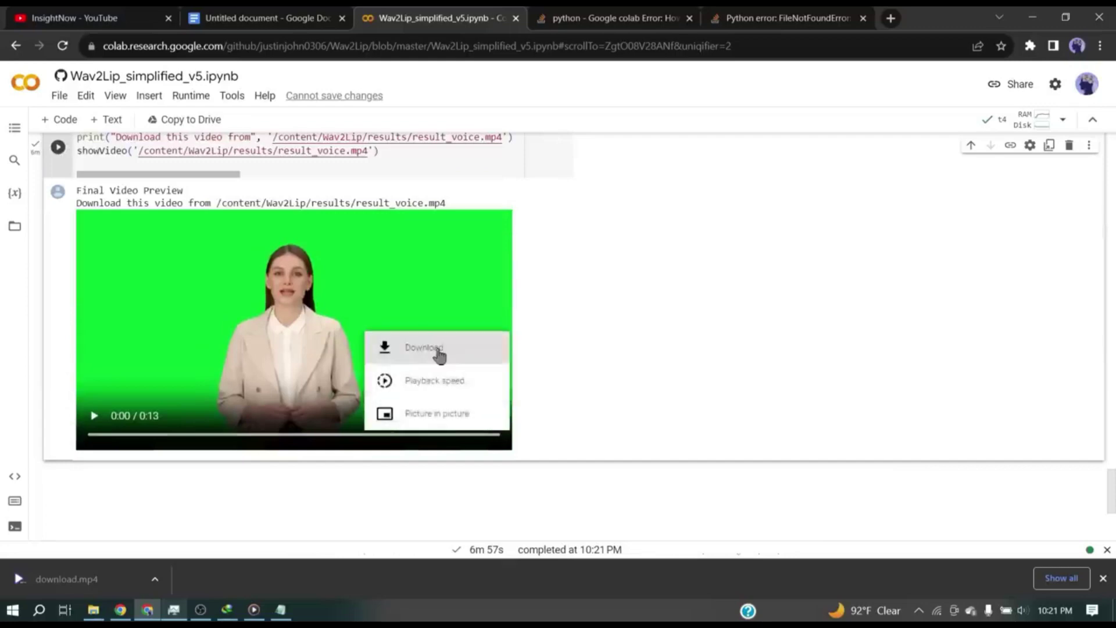
{"action": "left_click", "coordinate": [436, 352]}
Rerun the STEP3: Select Audio cell and upload Genny - 3.wav as the new voice-over.
{"action": "scroll", "coordinate": [561, 381], "scroll_direction": "up", "scroll_amount": 10}
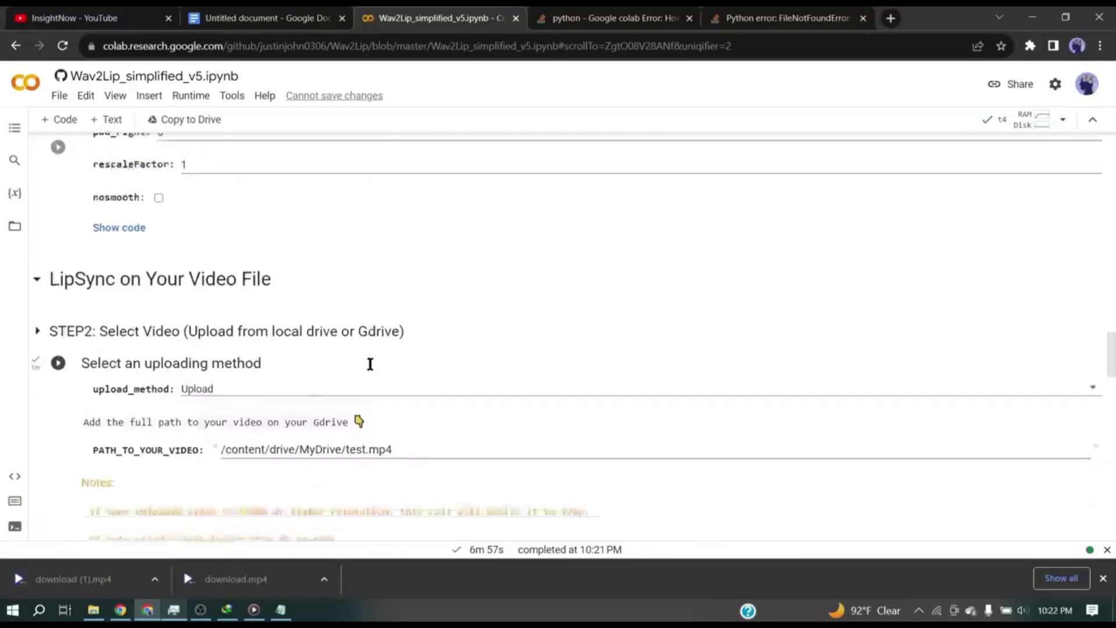
{"action": "scroll", "coordinate": [369, 364], "scroll_direction": "down", "scroll_amount": 8}
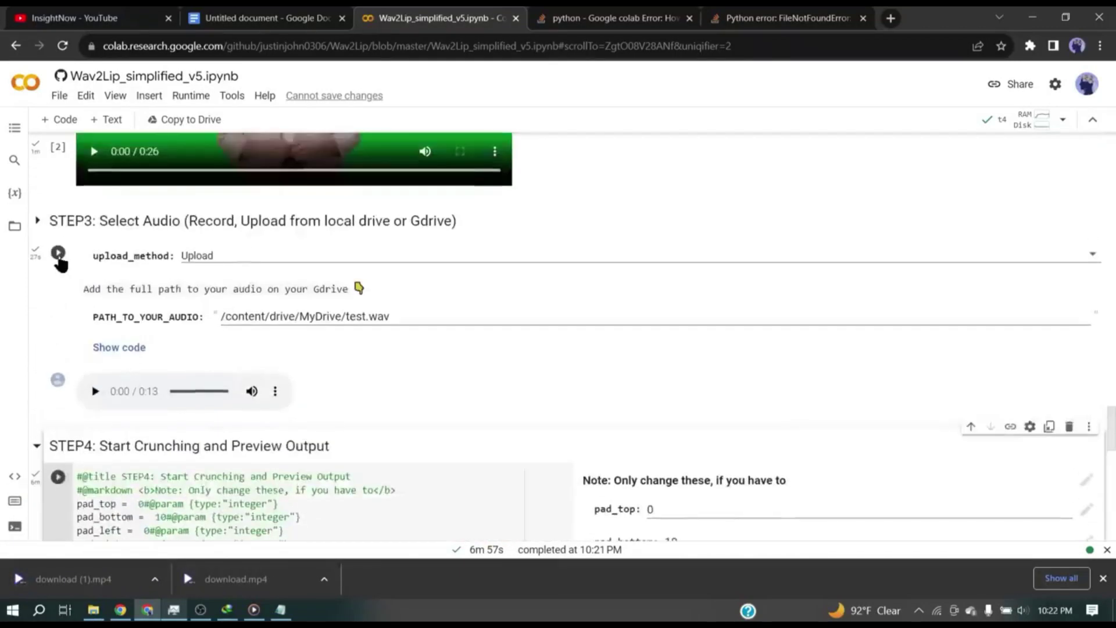
{"action": "left_click", "coordinate": [57, 254]}
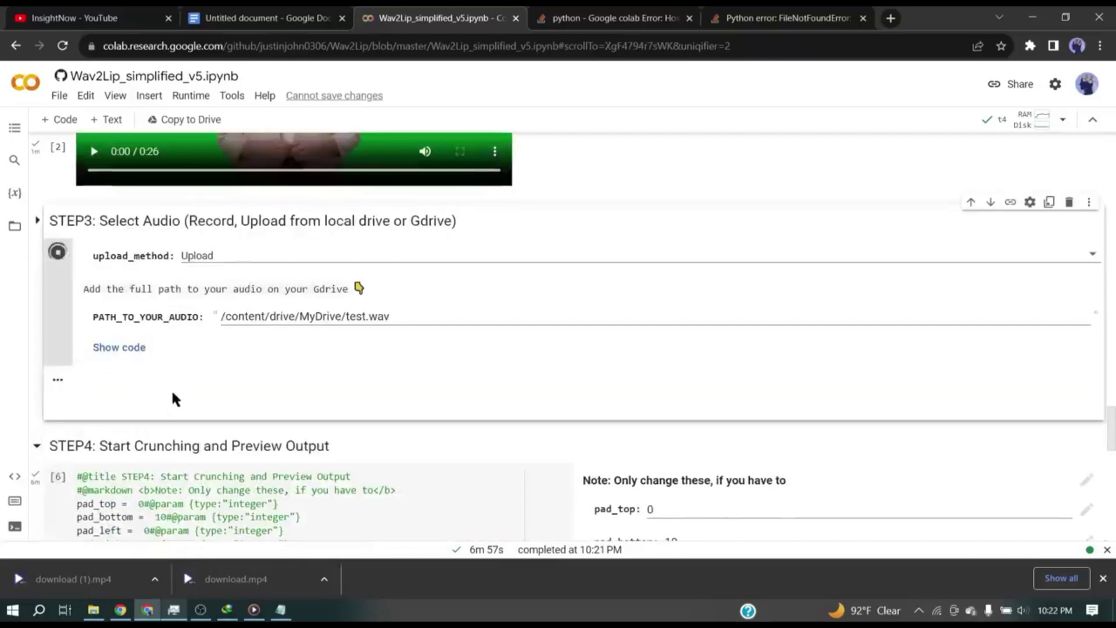
{"action": "left_click", "coordinate": [111, 379]}
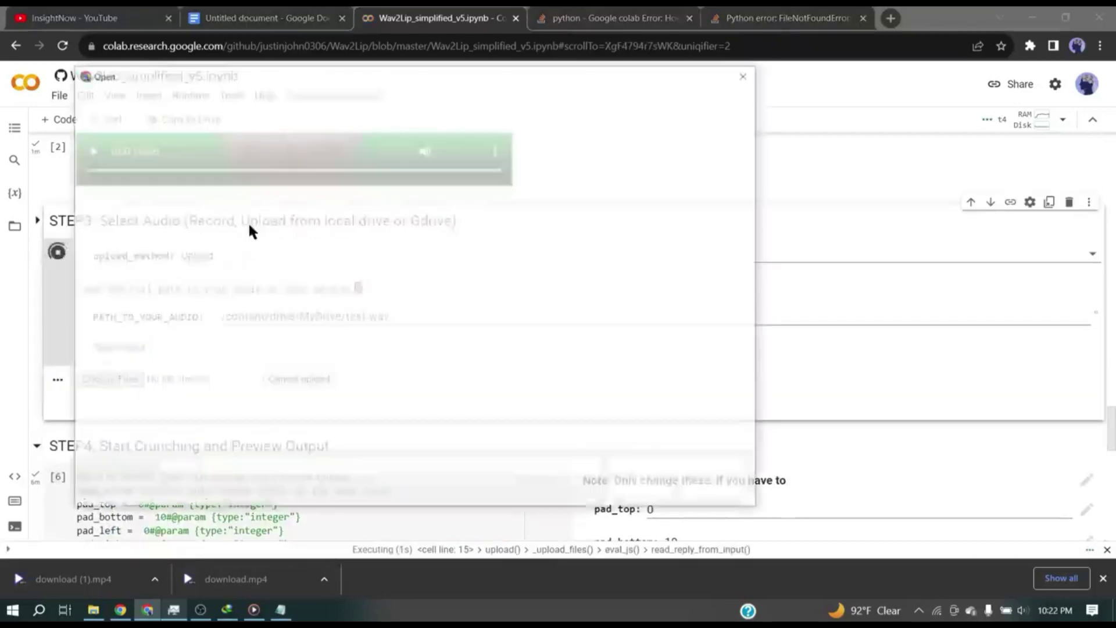
{"action": "double_click", "coordinate": [642, 221]}
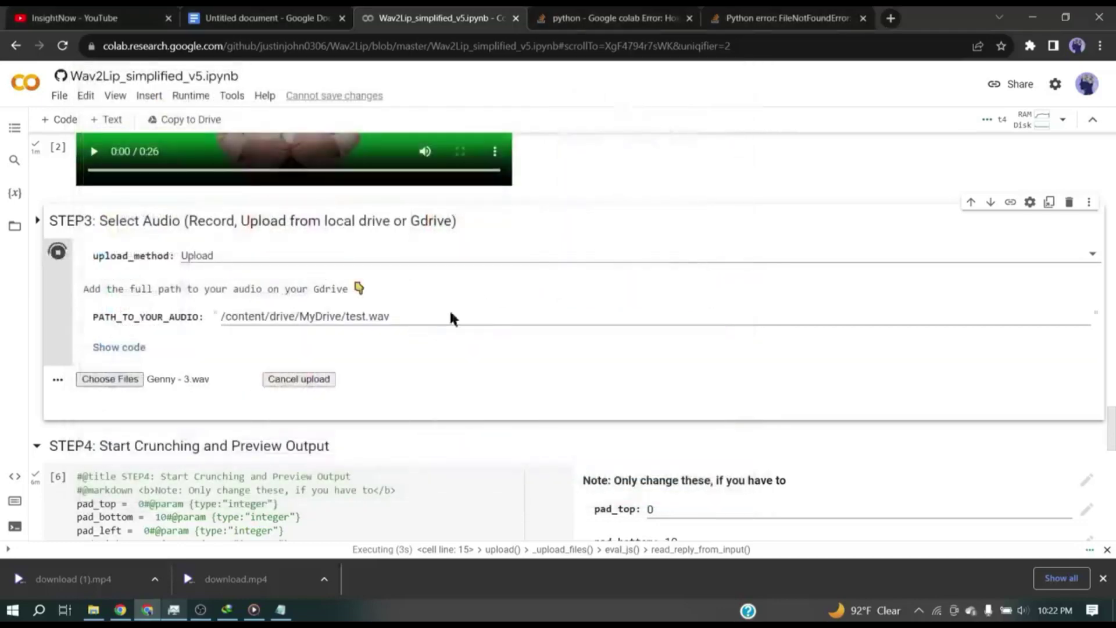
Rerun the STEP4: Start Crunching and Preview Output cell with the new audio and download the previewed video.
{"action": "scroll", "coordinate": [59, 338], "scroll_direction": "down", "scroll_amount": 4}
{"action": "left_click", "coordinate": [58, 338]}
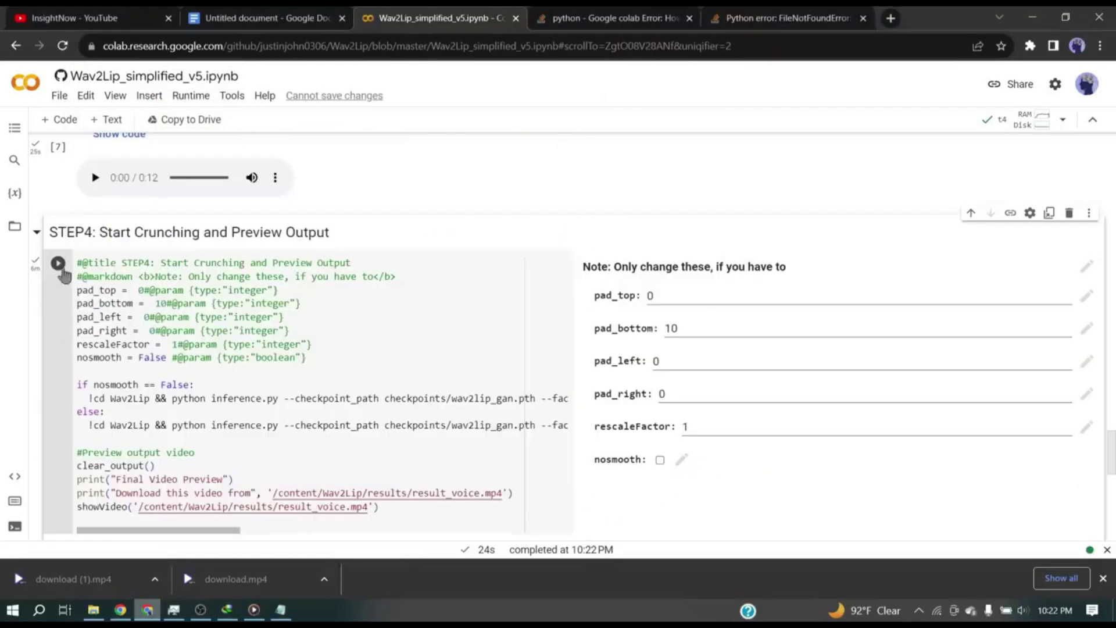
{"action": "left_click", "coordinate": [59, 264]}
{"action": "scroll", "coordinate": [304, 292], "scroll_direction": "down", "scroll_amount": 5}
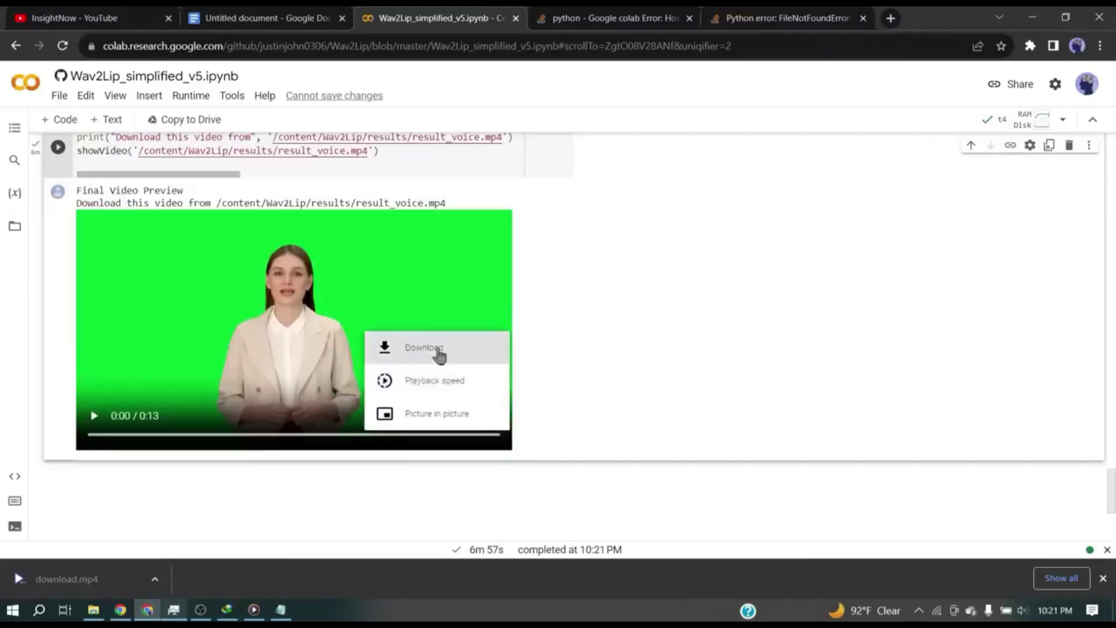
{"action": "left_click", "coordinate": [440, 356]}
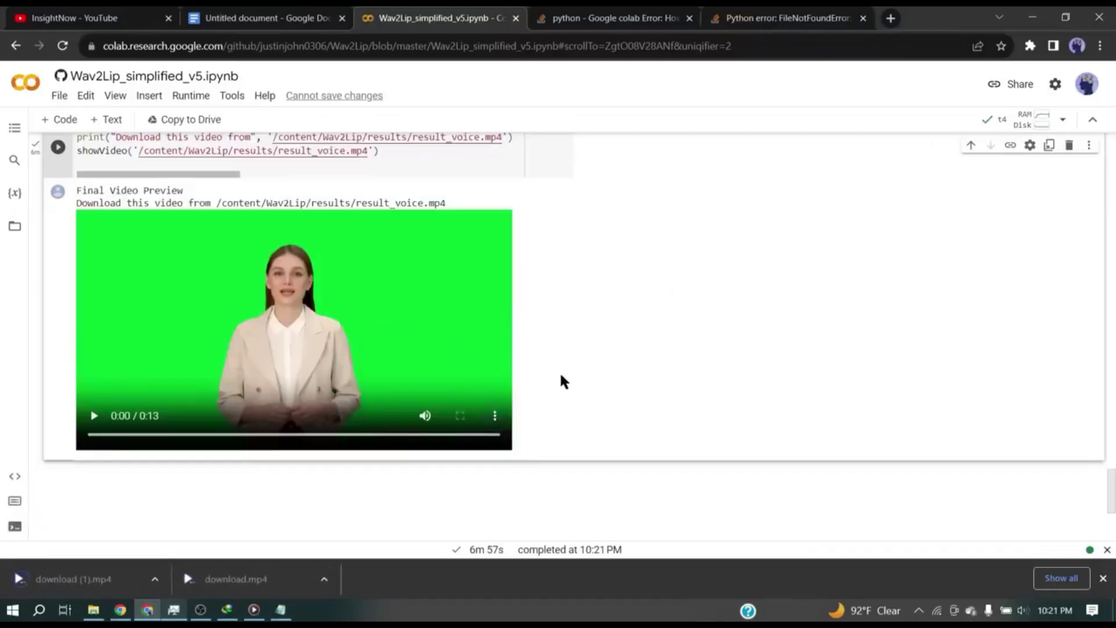
Start the STEP3: Select Audio cell again for another voice-over upload.
{"action": "scroll", "coordinate": [561, 381], "scroll_direction": "up", "scroll_amount": 20}
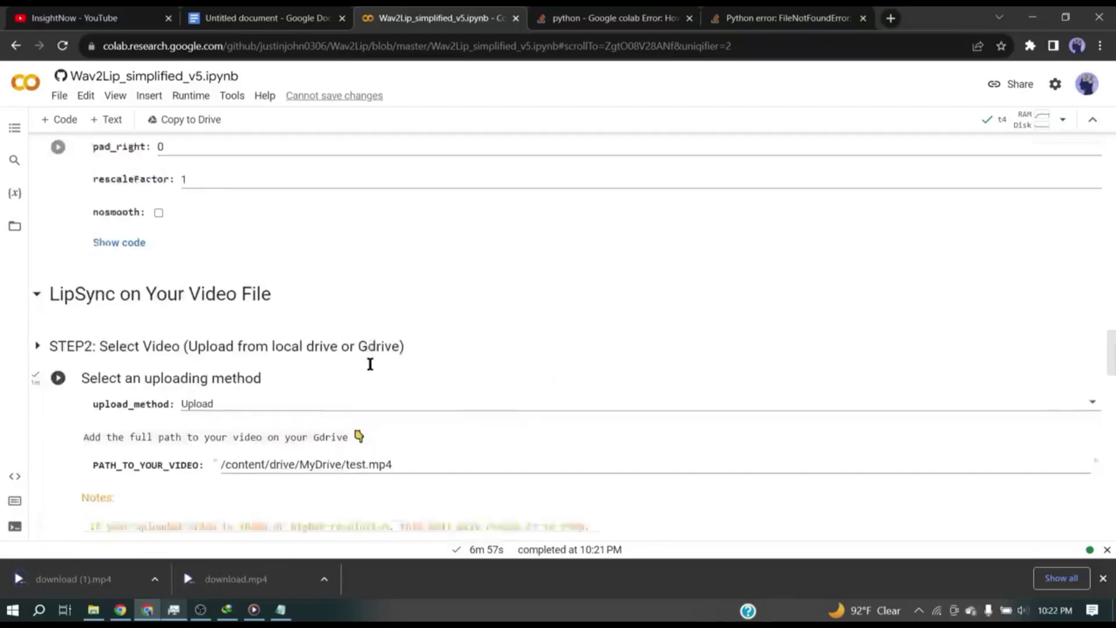
{"action": "scroll", "coordinate": [370, 364], "scroll_direction": "down", "scroll_amount": 13}
{"action": "scroll", "coordinate": [239, 365], "scroll_direction": "up", "scroll_amount": 1}
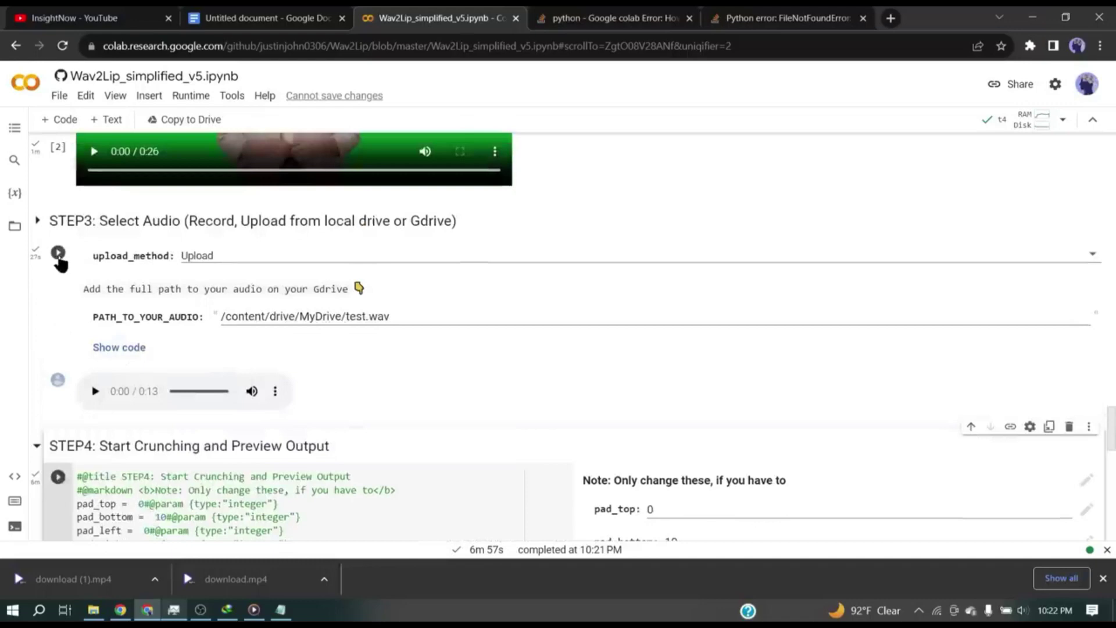
{"action": "left_click", "coordinate": [58, 255]}
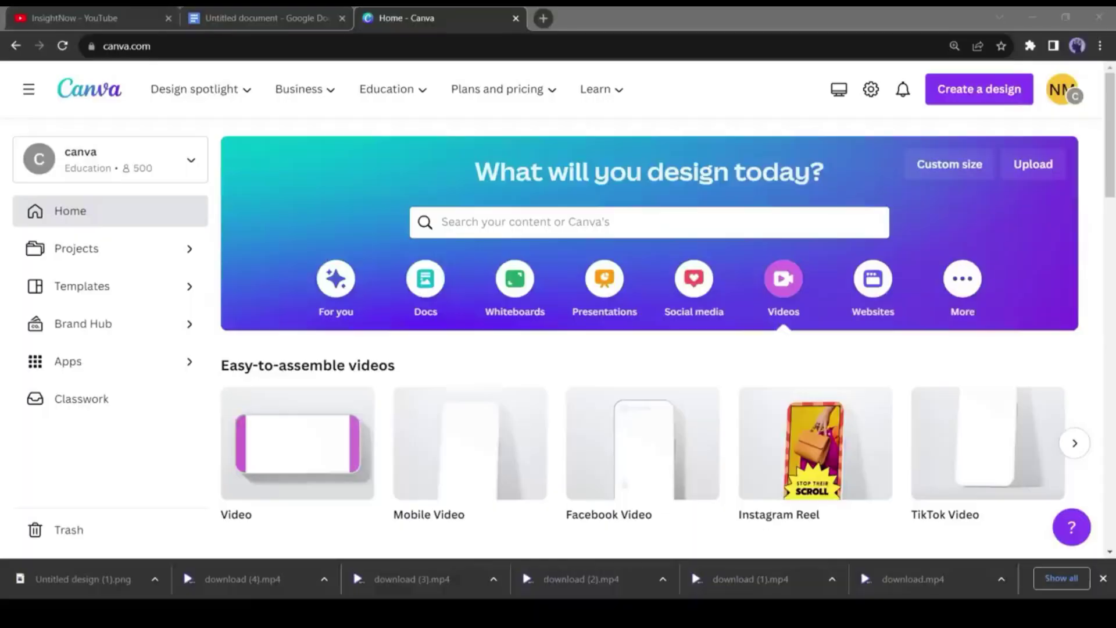
Create a blank Video design in Canva and search its elements for News, limiting the results to videos.
{"action": "left_click", "coordinate": [284, 448]}
{"action": "left_click", "coordinate": [29, 187]}
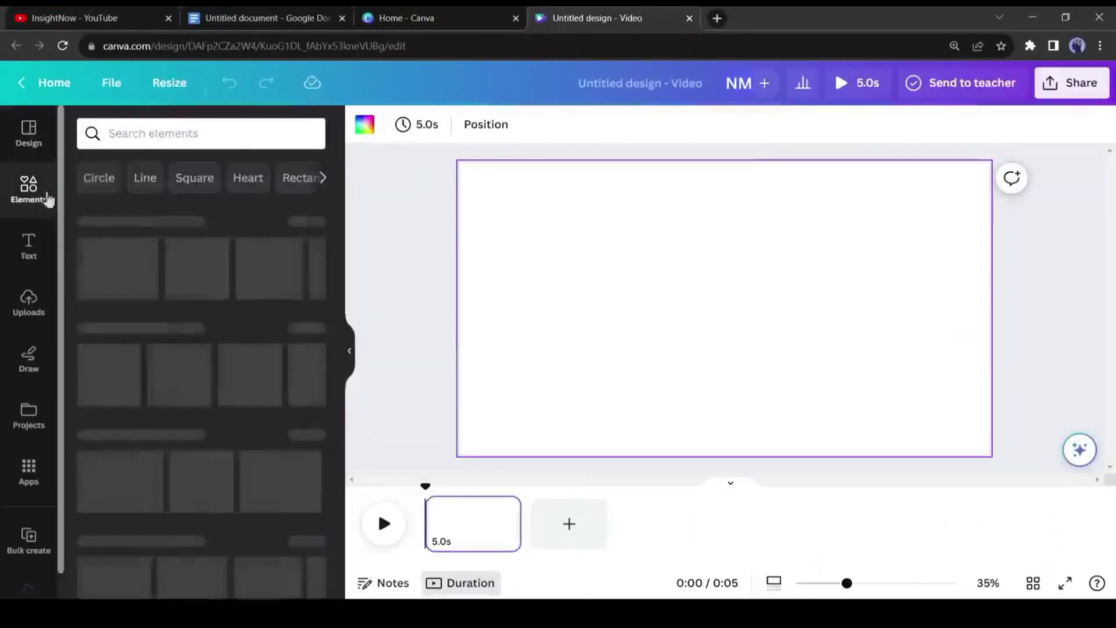
{"action": "type", "text": "News"}
{"action": "key", "text": "Return"}
{"action": "left_click", "coordinate": [242, 170]}
{"action": "scroll", "coordinate": [161, 322], "scroll_direction": "down", "scroll_amount": 3}
{"action": "scroll", "coordinate": [161, 322], "scroll_direction": "down", "scroll_amount": 3}
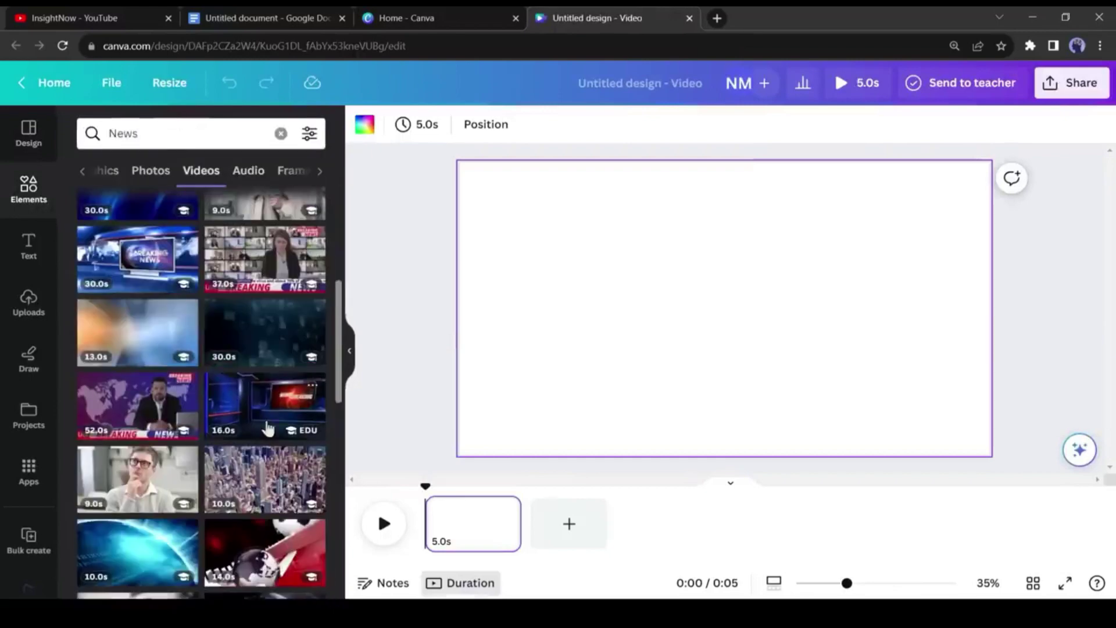
Try the blue newsroom clip and the Big News studio clip on the blank page, deleting each one.
{"action": "left_click_drag", "start_coordinate": [266, 426], "coordinate": [796, 348]}
{"action": "key", "text": "Delete"}
{"action": "scroll", "coordinate": [254, 401], "scroll_direction": "down", "scroll_amount": 5}
{"action": "scroll", "coordinate": [254, 402], "scroll_direction": "down", "scroll_amount": 8}
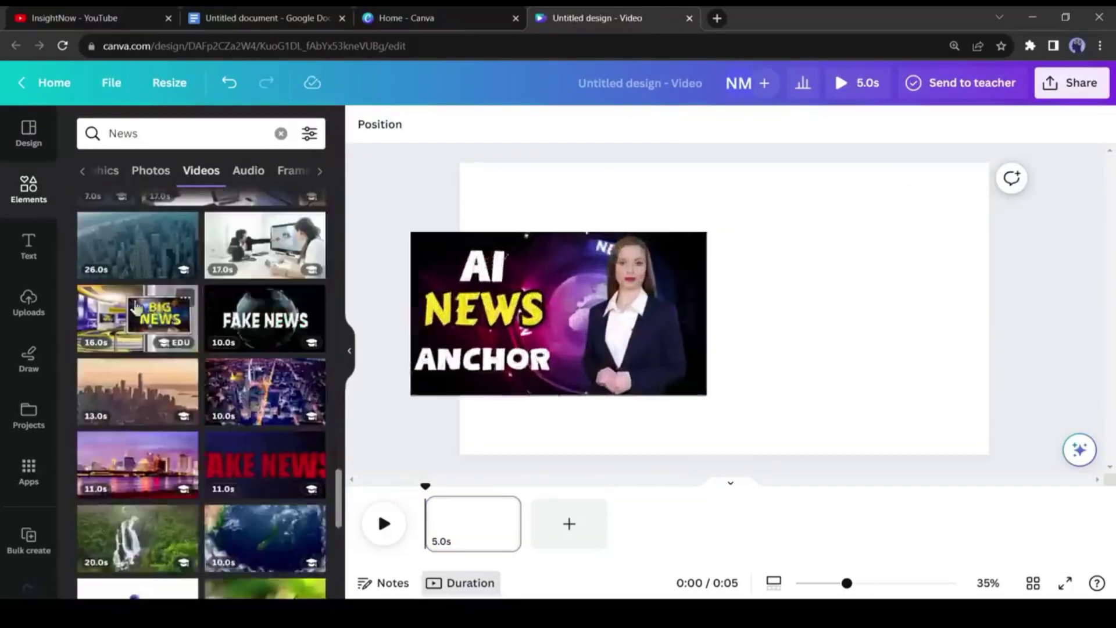
{"action": "left_click", "coordinate": [145, 314]}
{"action": "key", "text": "Delete"}
{"action": "scroll", "coordinate": [145, 315], "scroll_direction": "down", "scroll_amount": 8}
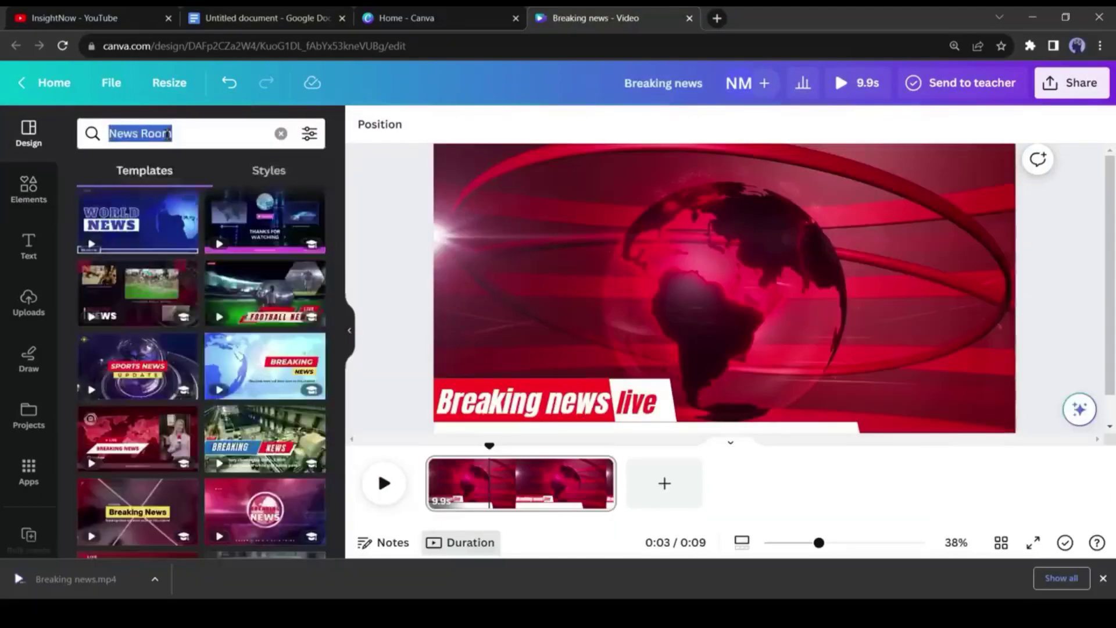
Search the design templates for breaking news and apply the Live Breaking News intro template to the page.
{"action": "type", "text": "breaking news"}
{"action": "key", "text": "Return"}
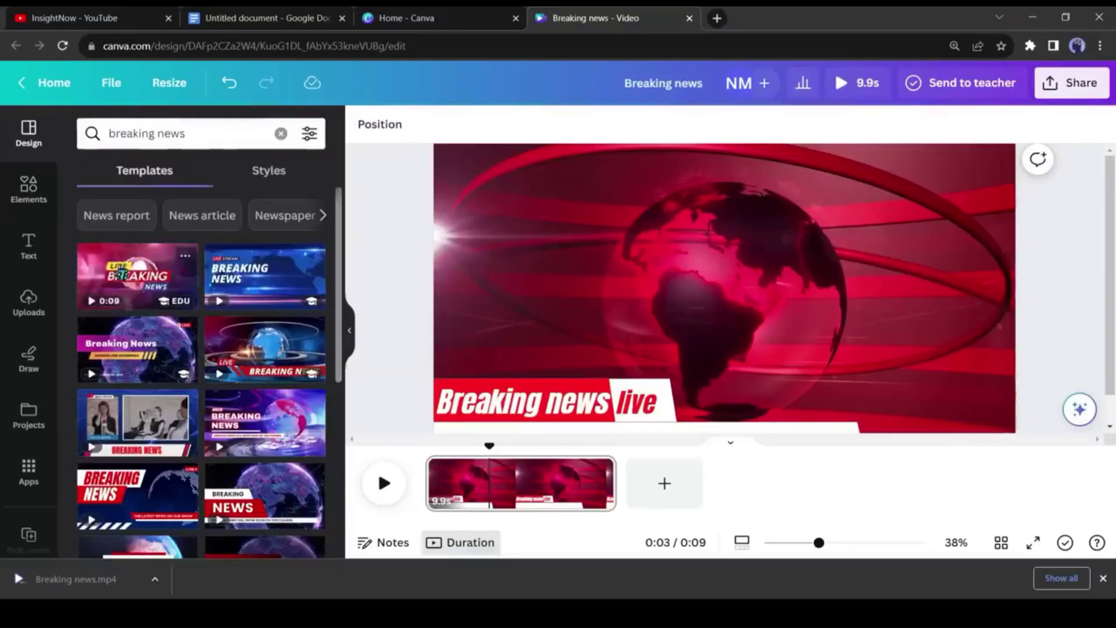
{"action": "left_click", "coordinate": [138, 276]}
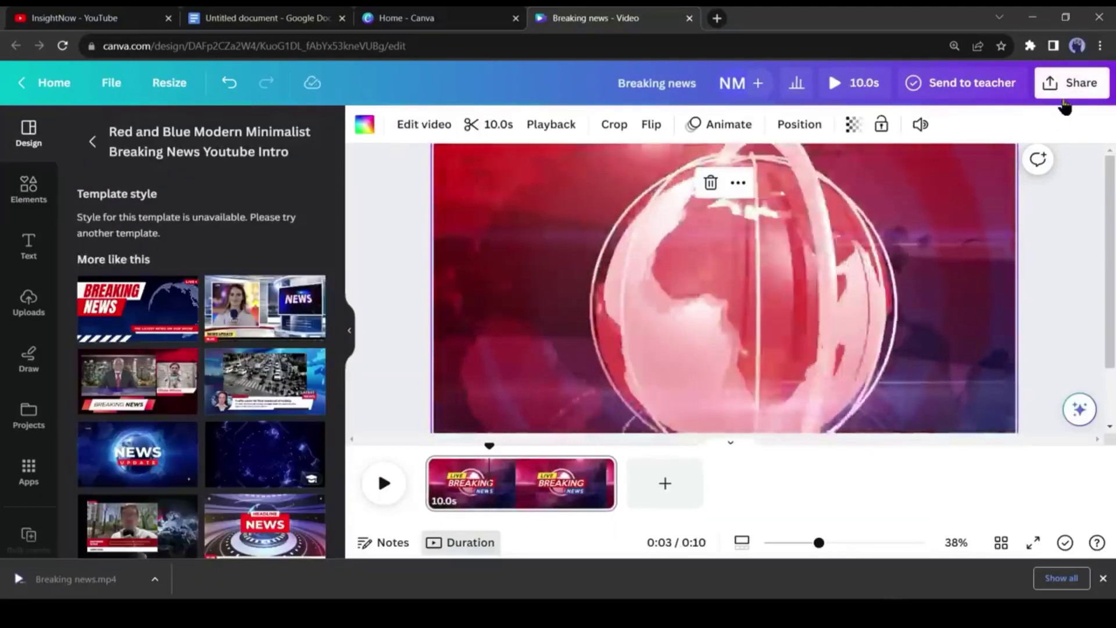
Download the Breaking news design as an MP4 video.
{"action": "left_click", "coordinate": [1069, 83]}
{"action": "left_click", "coordinate": [854, 481]}
{"action": "left_click", "coordinate": [940, 337]}
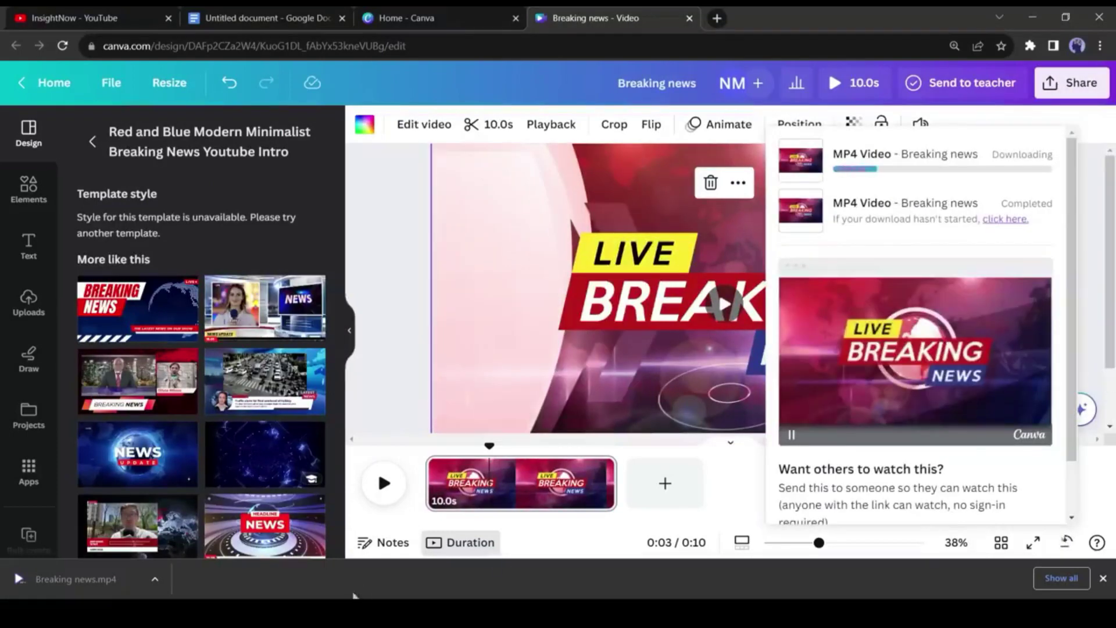
Switch to Wondershare Filmora and import both Breaking news videos and the five download clips from the News Video And Voice folder.
{"action": "left_click", "coordinate": [172, 610]}
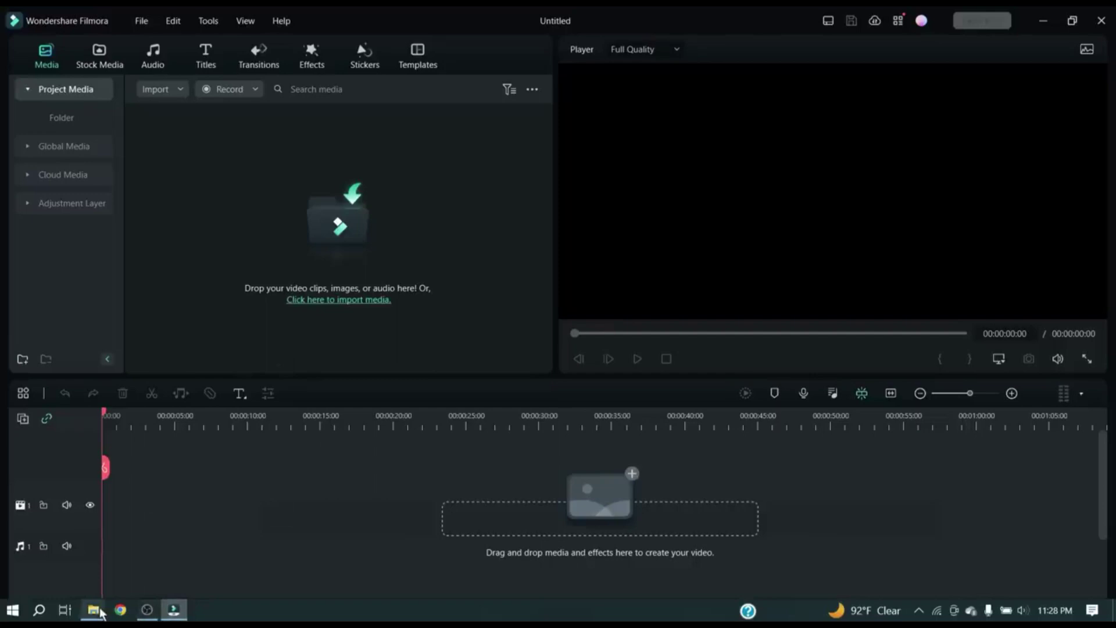
{"action": "mouse_move", "coordinate": [96, 610]}
{"action": "left_click", "coordinate": [89, 566]}
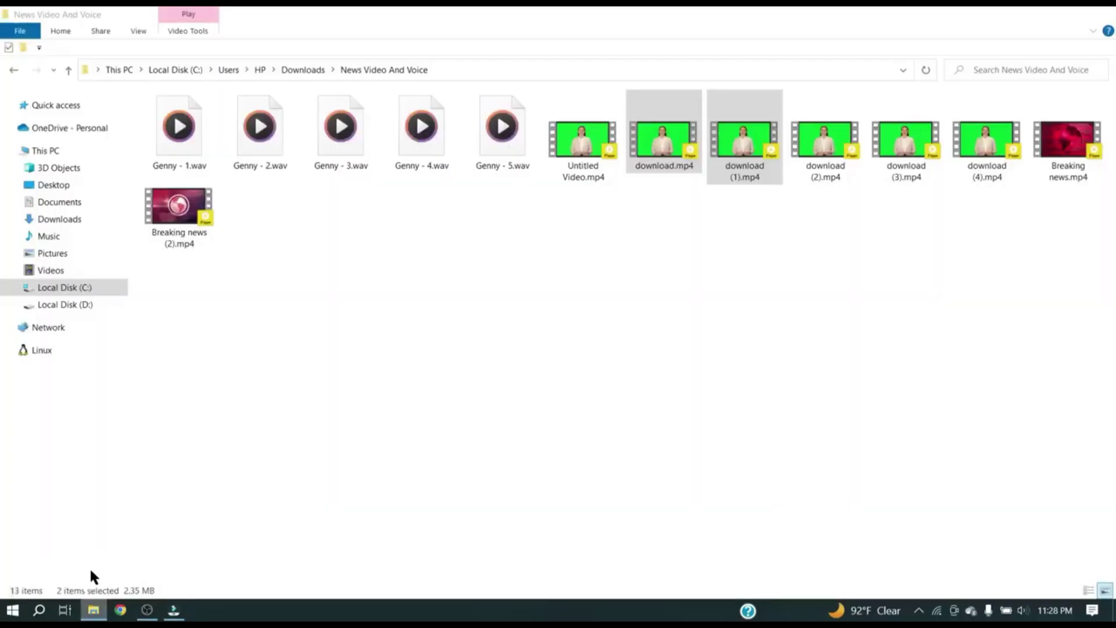
{"action": "left_click", "coordinate": [186, 230]}
{"action": "left_click", "coordinate": [678, 150], "text": "ctrl"}
{"action": "left_click", "coordinate": [747, 157], "text": "ctrl"}
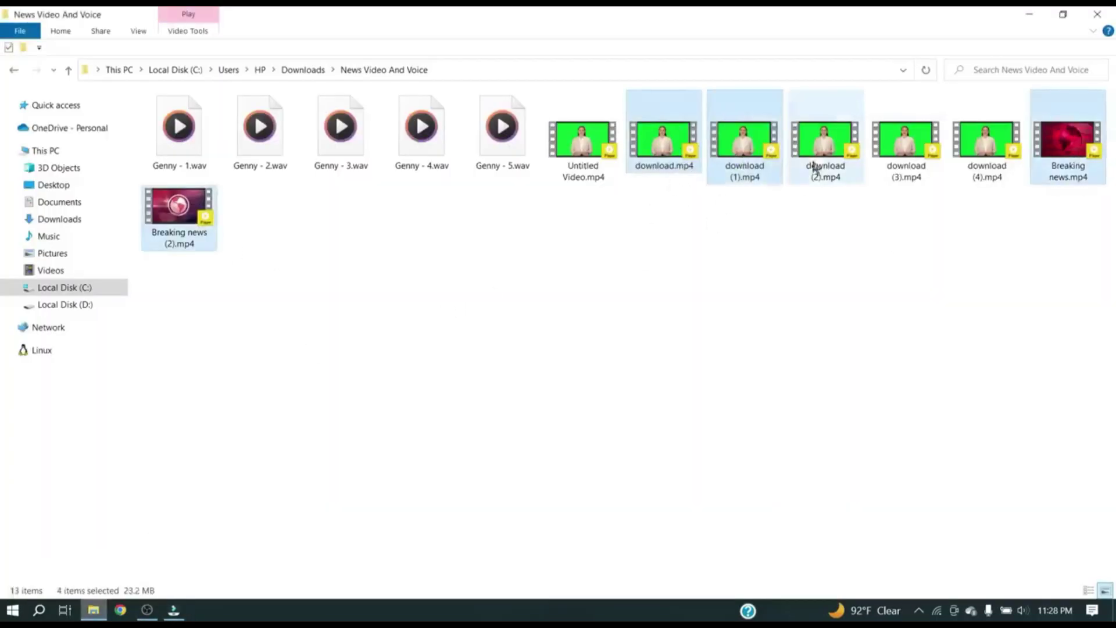
{"action": "left_click", "coordinate": [817, 162], "text": "ctrl"}
{"action": "left_click", "coordinate": [903, 154], "text": "ctrl"}
{"action": "left_click", "coordinate": [982, 148], "text": "ctrl"}
{"action": "left_click_drag", "start_coordinate": [982, 148], "coordinate": [252, 246]}
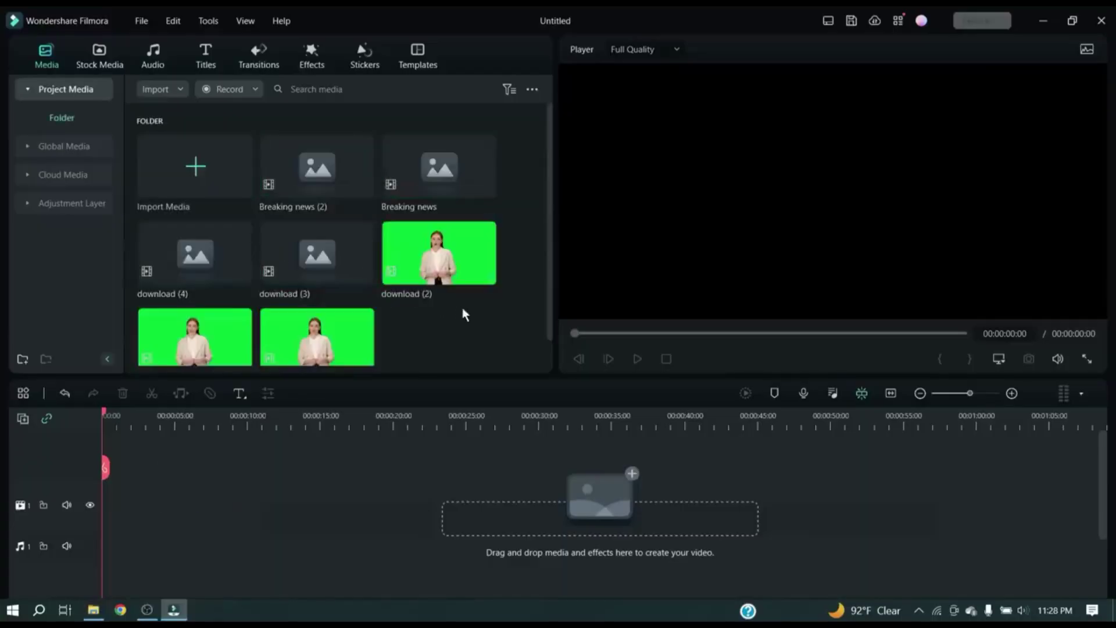
Place Breaking news (2) and Breaking news back to back on the timeline, matching the project settings to 1920 x 1080 30fps.
{"action": "left_click_drag", "start_coordinate": [439, 256], "coordinate": [141, 515]}
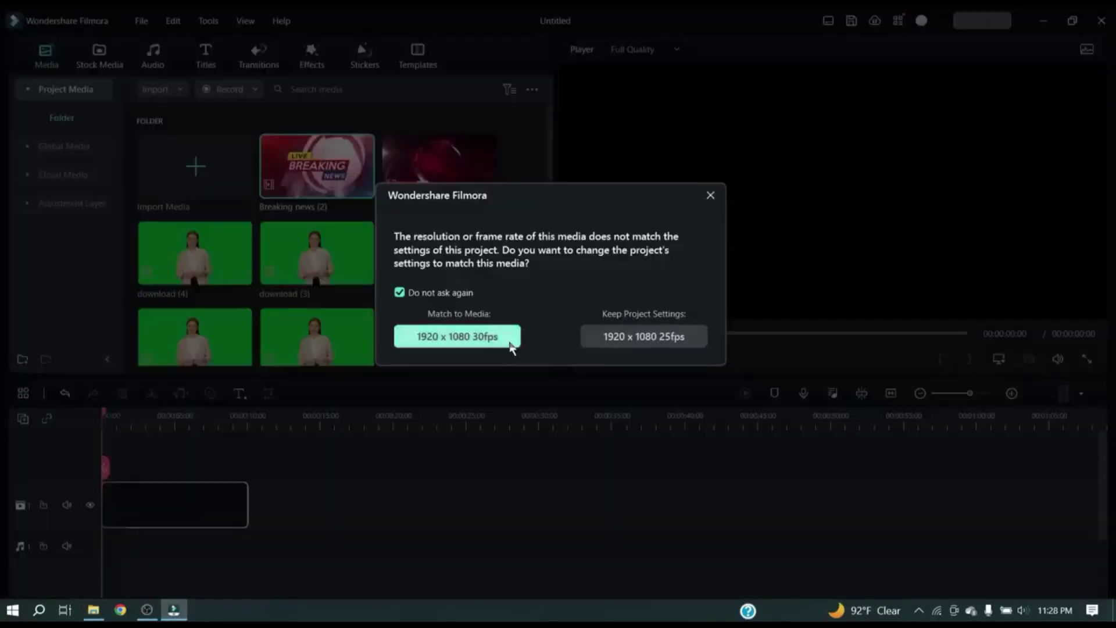
{"action": "left_click", "coordinate": [510, 343]}
{"action": "left_click_drag", "start_coordinate": [439, 181], "coordinate": [299, 491]}
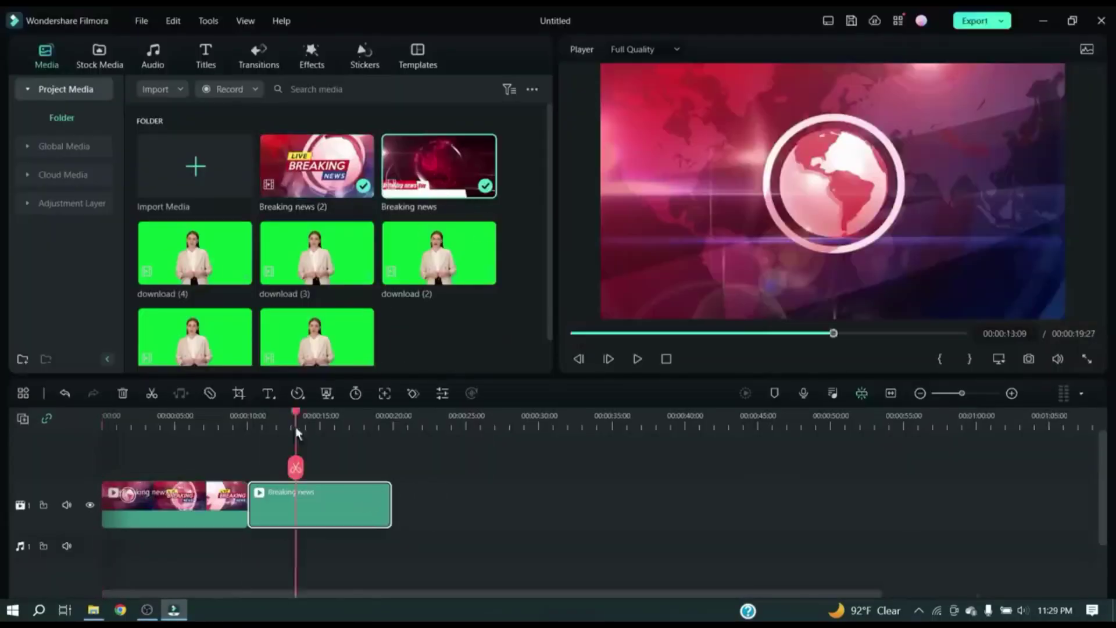
Add the download avatar clip on a track above, aligned with the start of the Breaking news clip.
{"action": "scroll", "coordinate": [407, 331], "scroll_direction": "down", "scroll_amount": 1}
{"action": "left_click_drag", "start_coordinate": [340, 322], "coordinate": [270, 457]}
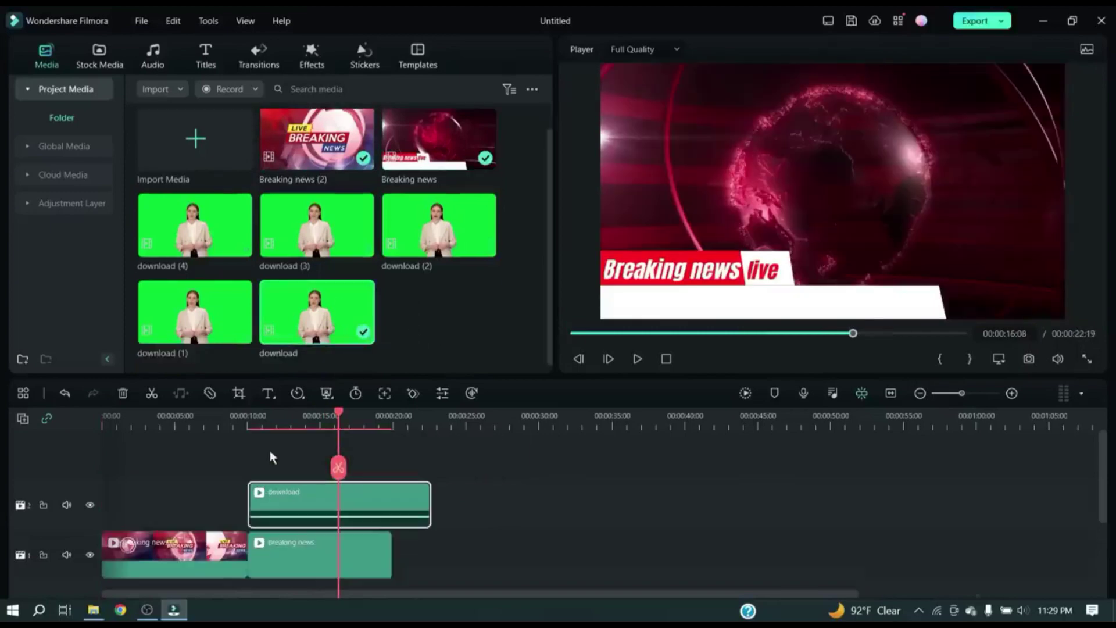
Append the download (1), download (2), download (3) and download (4) avatar clips in order after the download clip on the avatar track.
{"action": "mouse_move", "coordinate": [338, 467]}
{"action": "left_mouse_down"}
{"action": "mouse_move", "coordinate": [282, 465]}
{"action": "mouse_move", "coordinate": [317, 465]}
{"action": "left_mouse_up"}
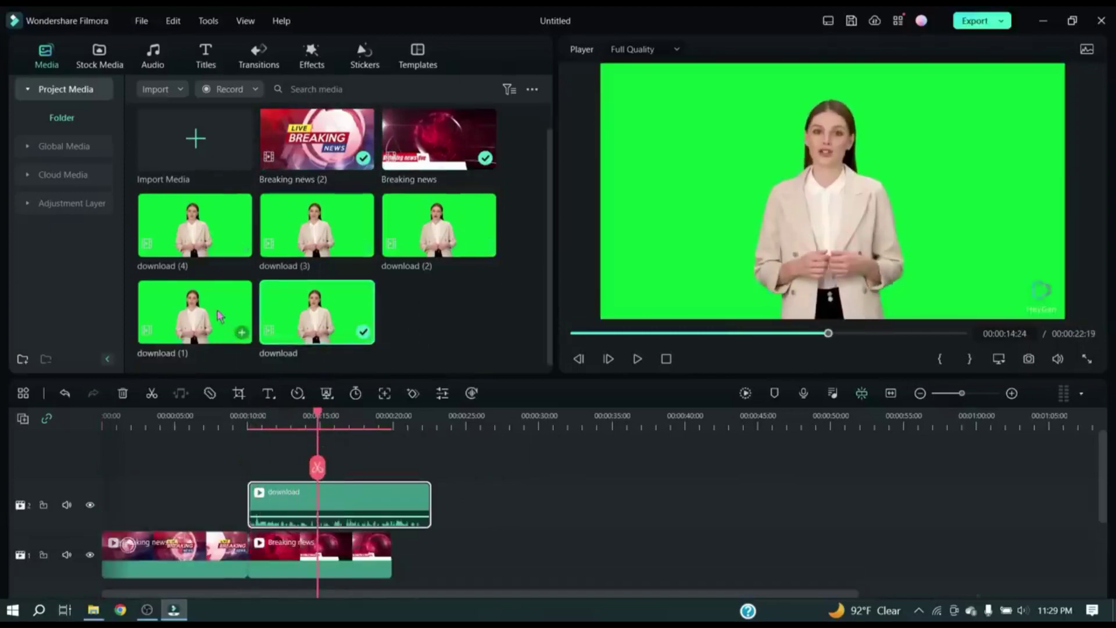
{"action": "left_click_drag", "start_coordinate": [220, 316], "coordinate": [485, 512]}
{"action": "left_click_drag", "start_coordinate": [438, 233], "coordinate": [653, 506]}
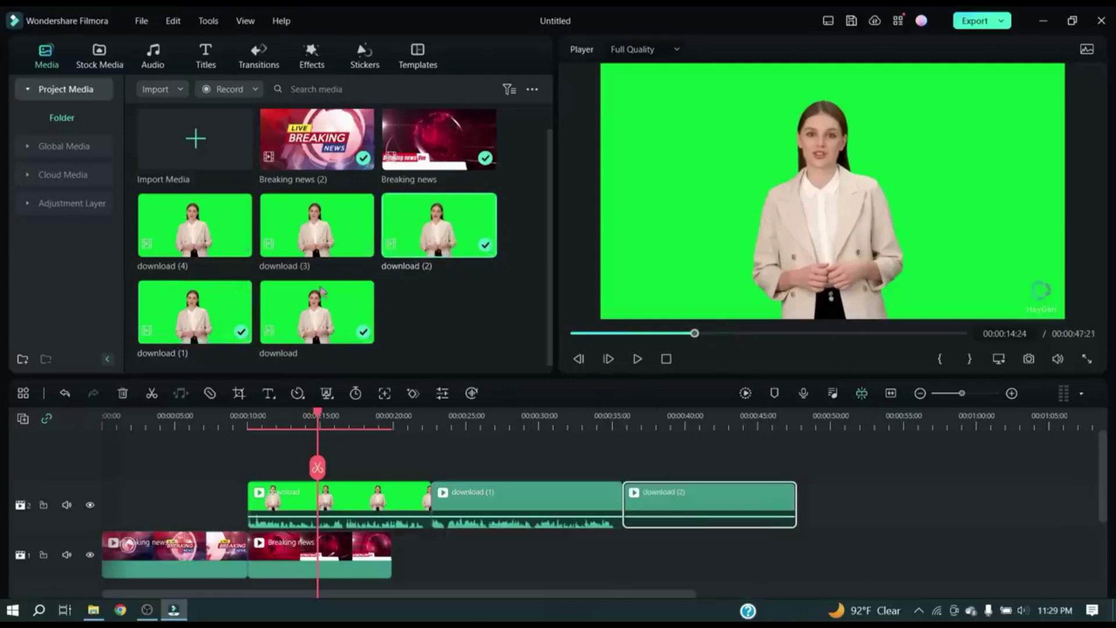
{"action": "left_click_drag", "start_coordinate": [770, 462], "coordinate": [815, 501]}
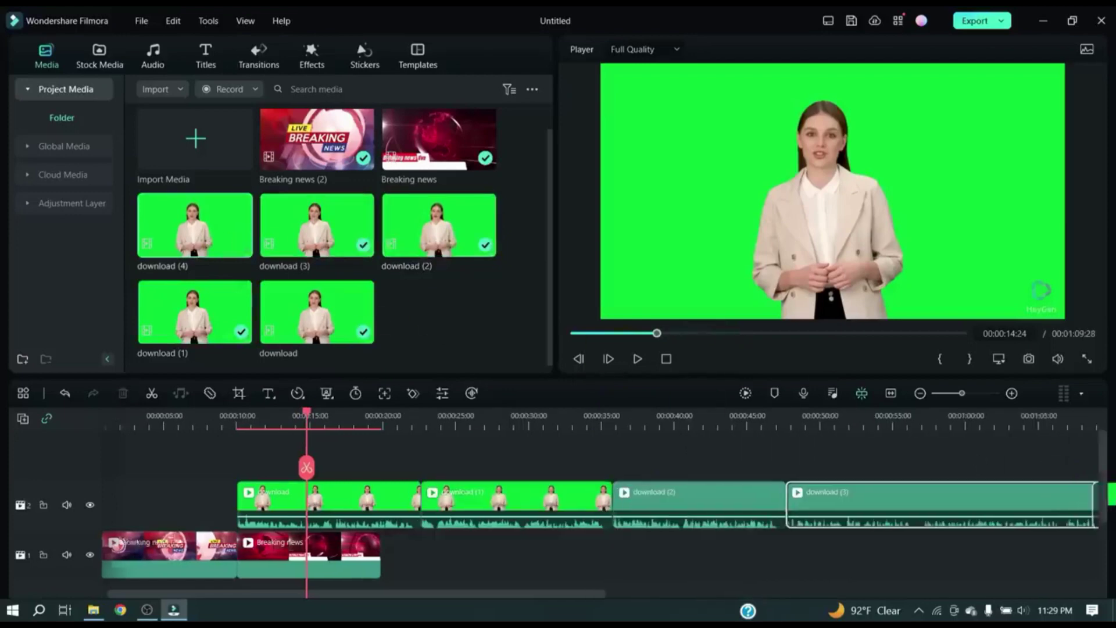
{"action": "left_click_drag", "start_coordinate": [555, 594], "coordinate": [440, 579]}
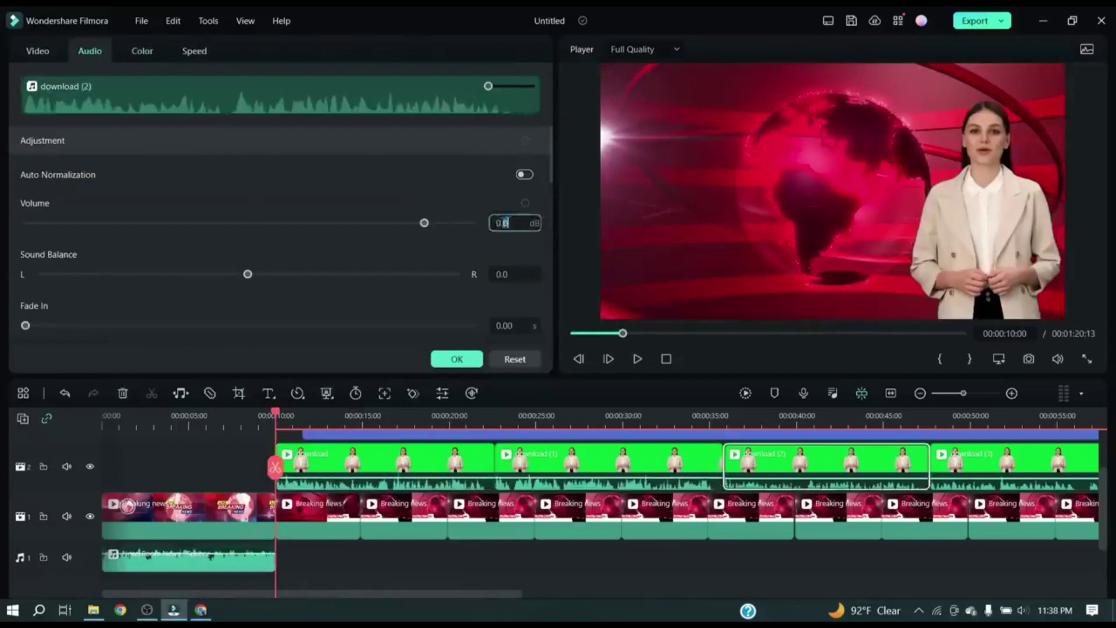
Apply the download (2) audio adjustments and export the project as MP4 named AI News in Higher quality at 1920x1080, 30 fps.
{"action": "left_click", "coordinate": [456, 358]}
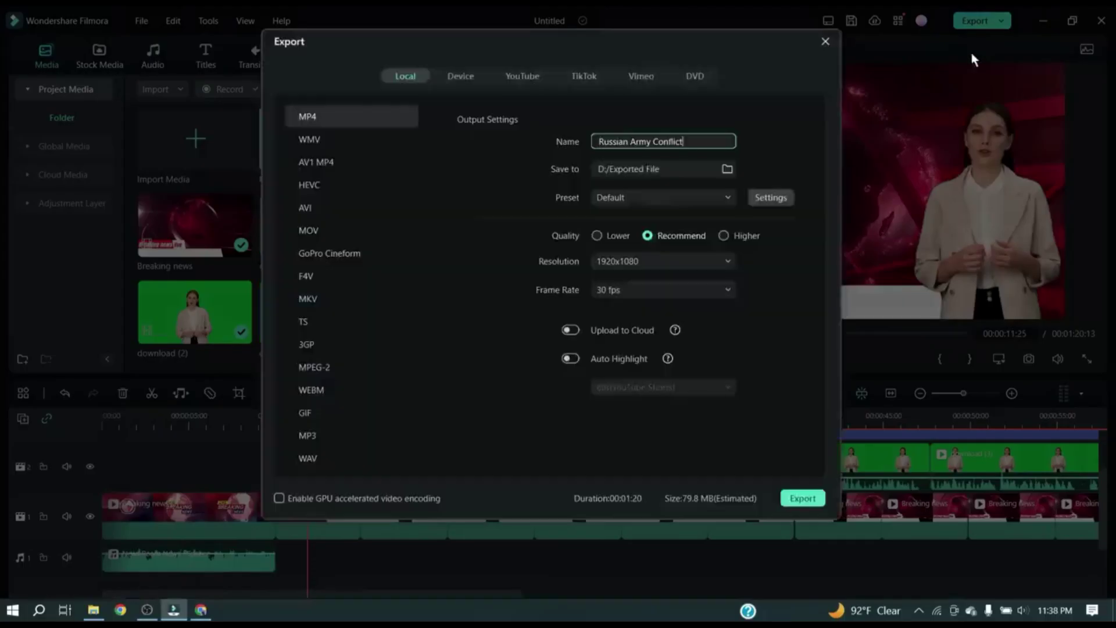
{"action": "type", "text": "AI News"}
{"action": "left_click", "coordinate": [685, 260]}
{"action": "left_click", "coordinate": [828, 264]}
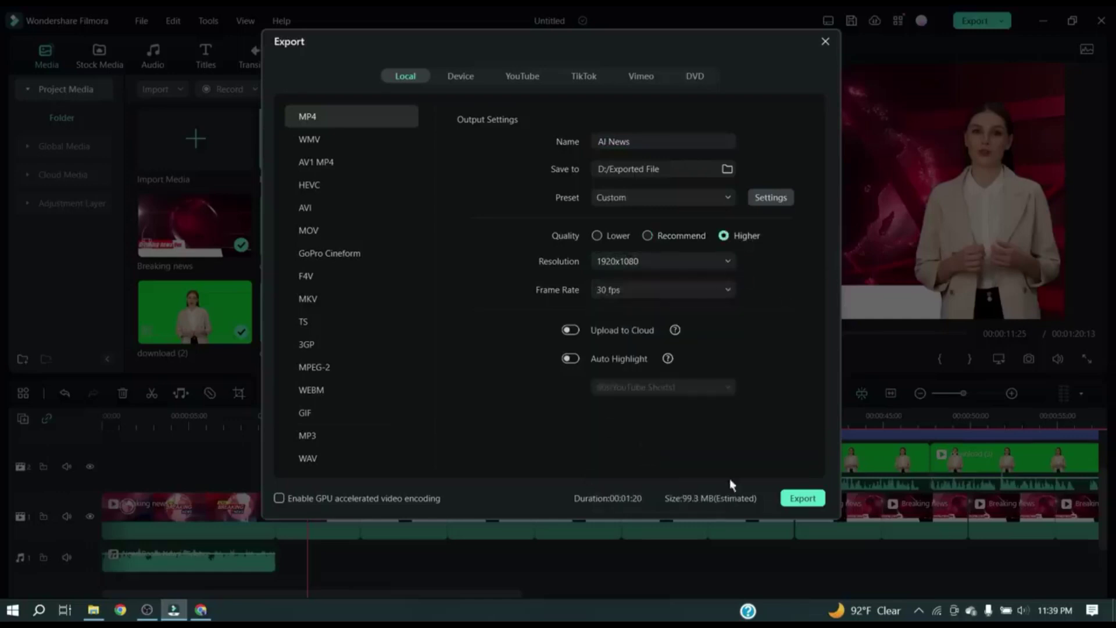
{"action": "left_click", "coordinate": [802, 498]}
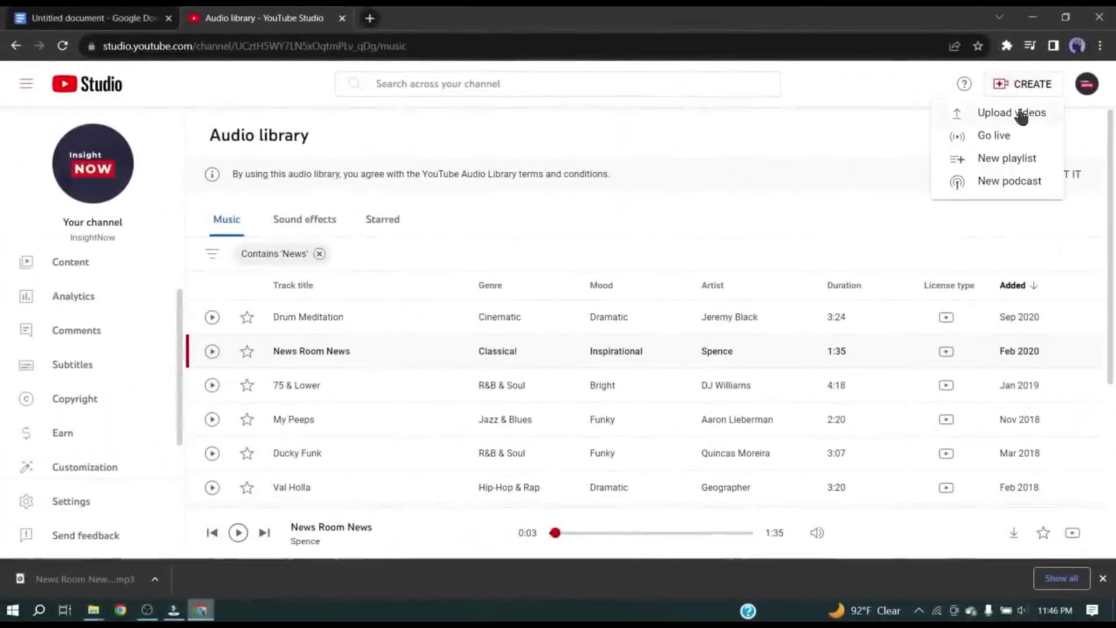
Switch to YouTube Studio, upload AI News.mp4 titled "Breaking :: President Biden will announce new measures on Thursday." and open the custom thumbnail selection.
{"action": "left_click", "coordinate": [1021, 114]}
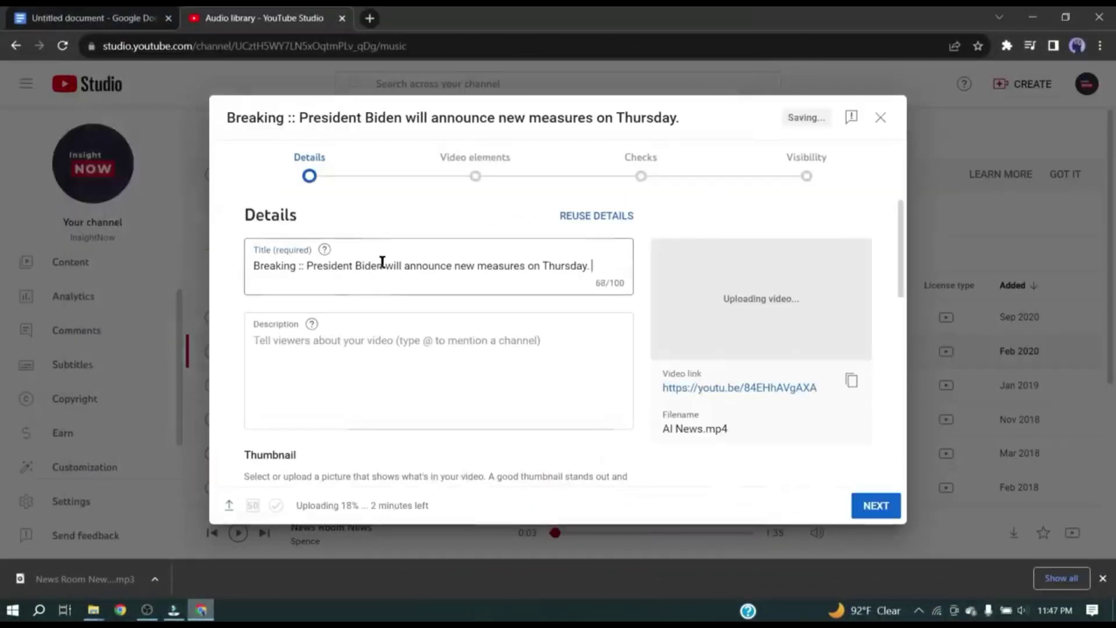
{"action": "scroll", "coordinate": [591, 459], "scroll_direction": "down", "scroll_amount": 4}
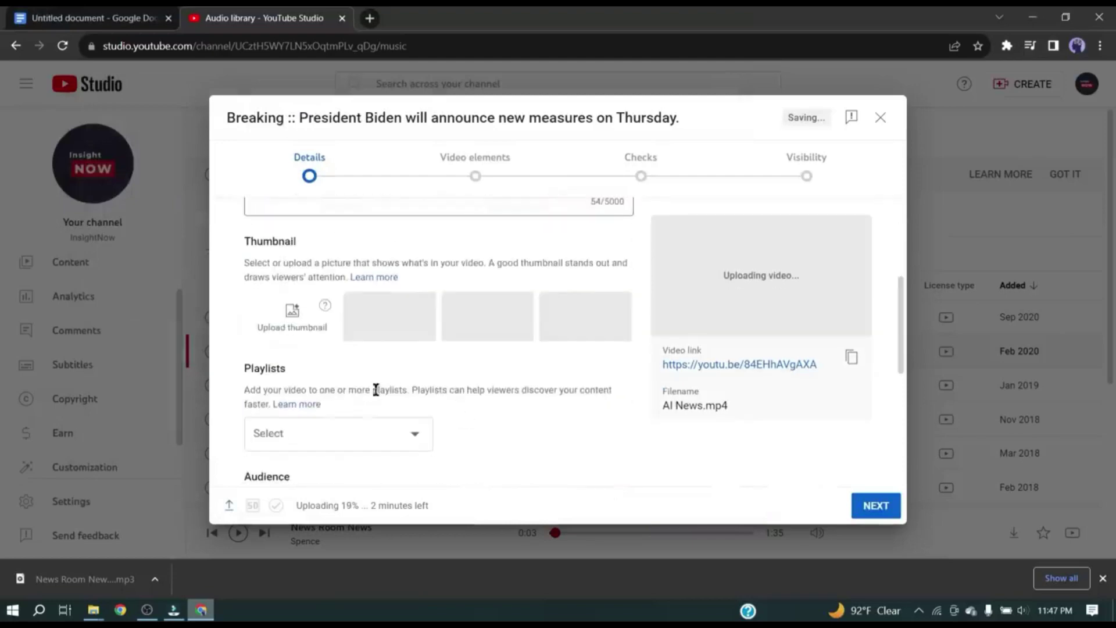
{"action": "left_click", "coordinate": [284, 325]}
{"action": "left_click", "coordinate": [658, 343]}
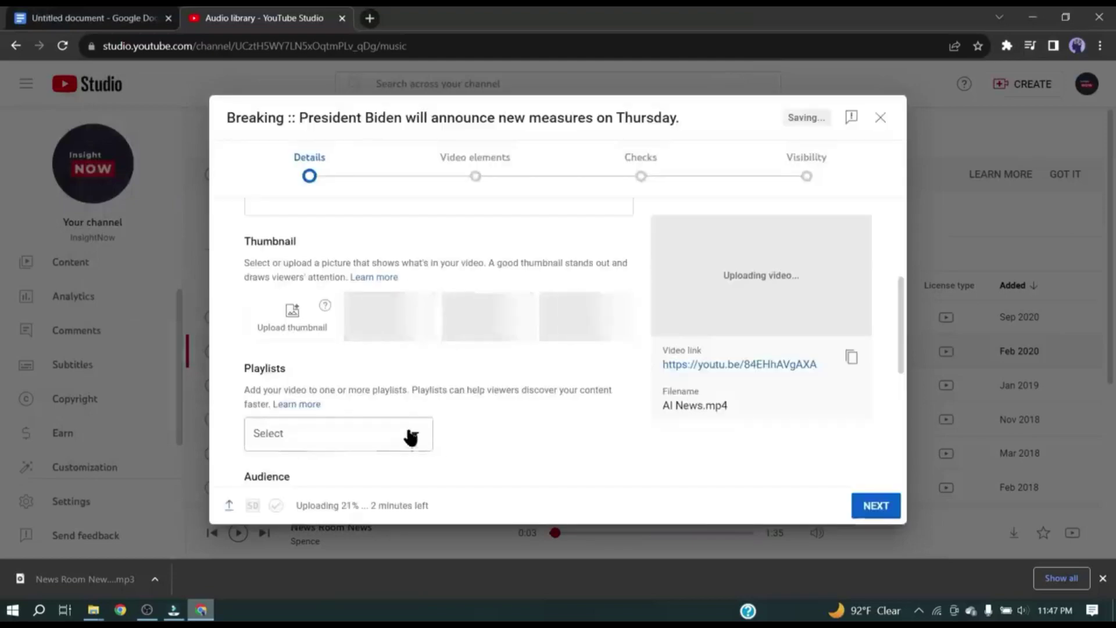
Expand the video's additional details and review the paid promotion, automatic chapters and featured places settings.
{"action": "scroll", "coordinate": [406, 433], "scroll_direction": "down", "scroll_amount": 5}
{"action": "left_click", "coordinate": [286, 427]}
{"action": "scroll", "coordinate": [419, 416], "scroll_direction": "down", "scroll_amount": 10}
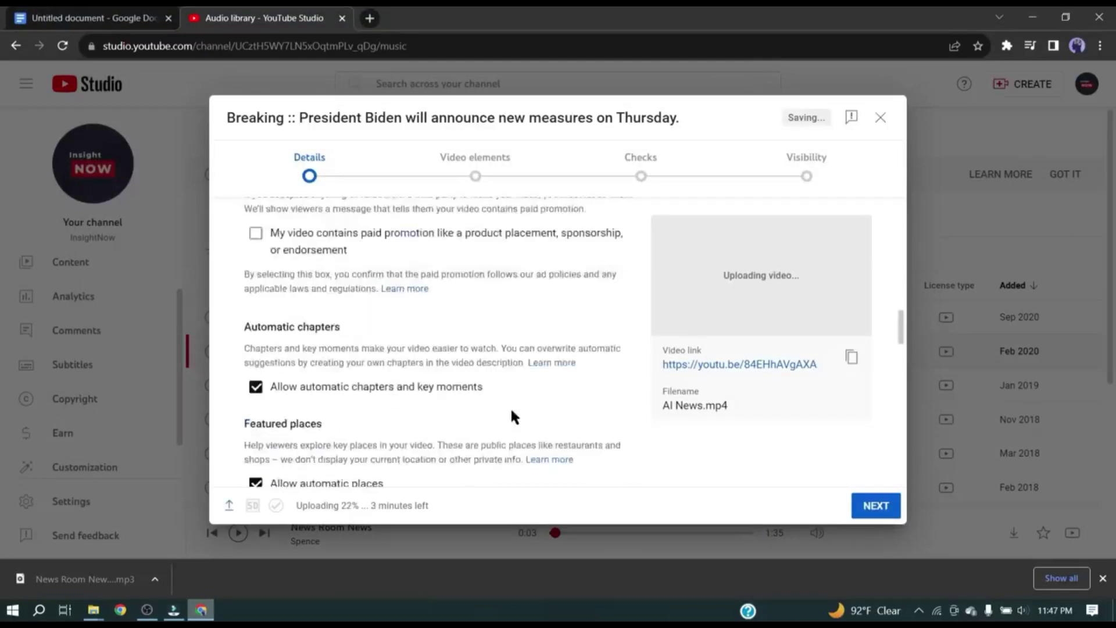
{"action": "scroll", "coordinate": [395, 348], "scroll_direction": "up", "scroll_amount": 4}
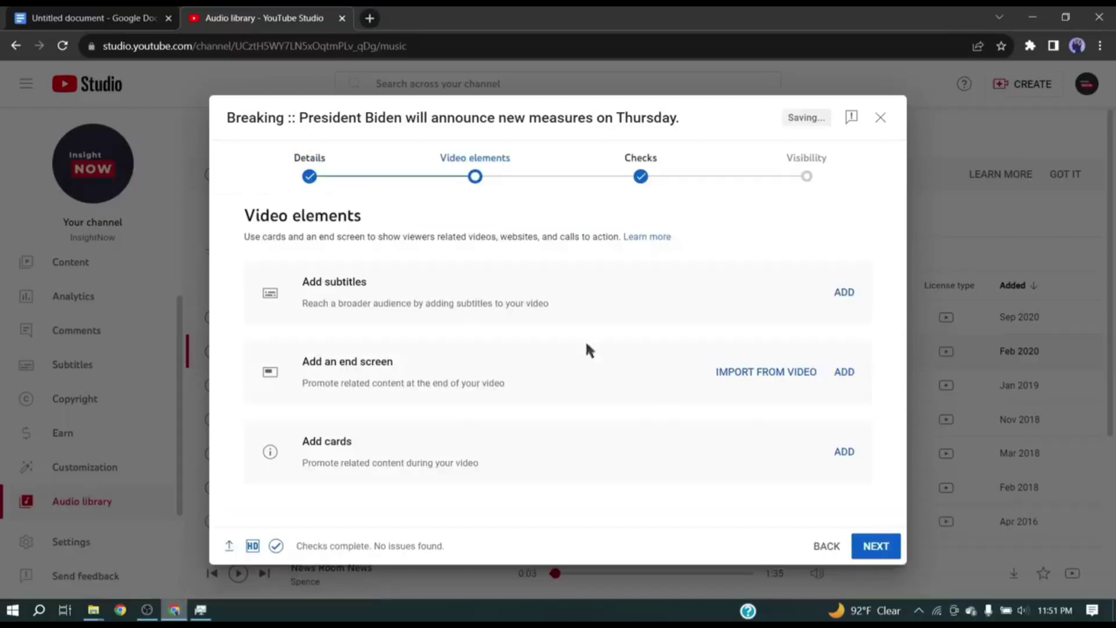
Continue past the video elements and checks without adding anything and publish the video.
{"action": "left_click", "coordinate": [877, 557]}
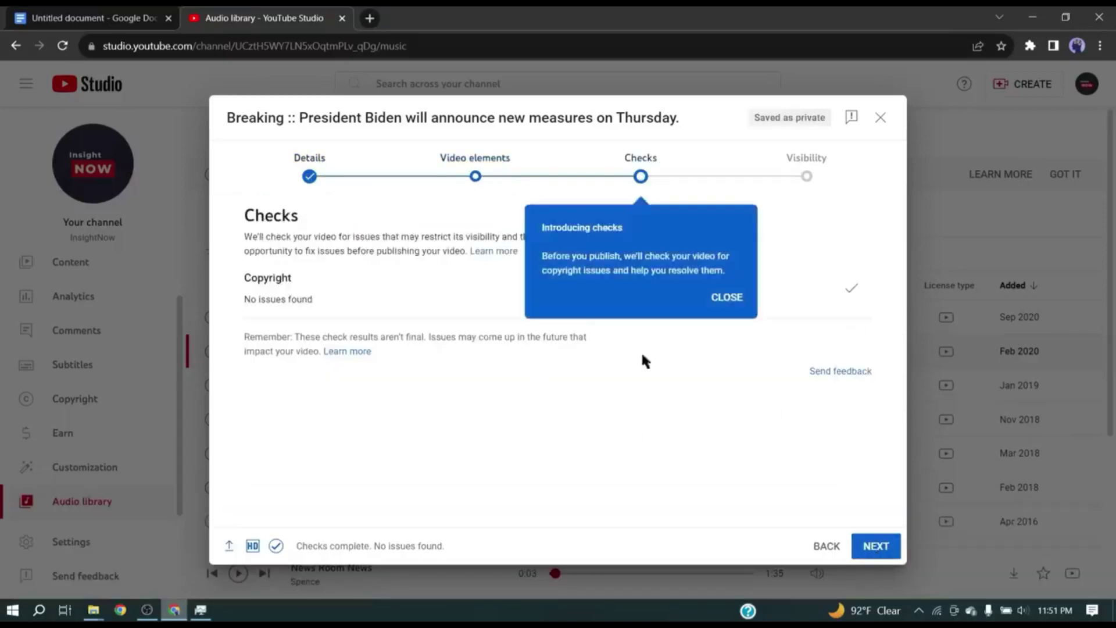
{"action": "left_click", "coordinate": [725, 299]}
{"action": "left_click", "coordinate": [879, 546]}
{"action": "left_click", "coordinate": [868, 546]}
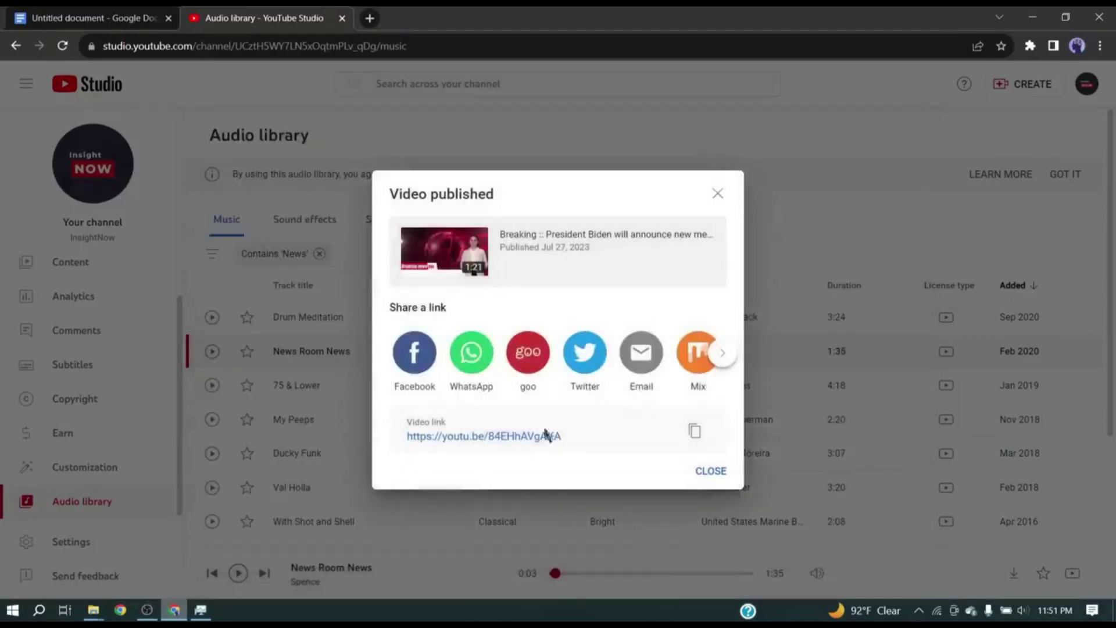
Open the published video from its link and watch it in full screen.
{"action": "left_click", "coordinate": [546, 435]}
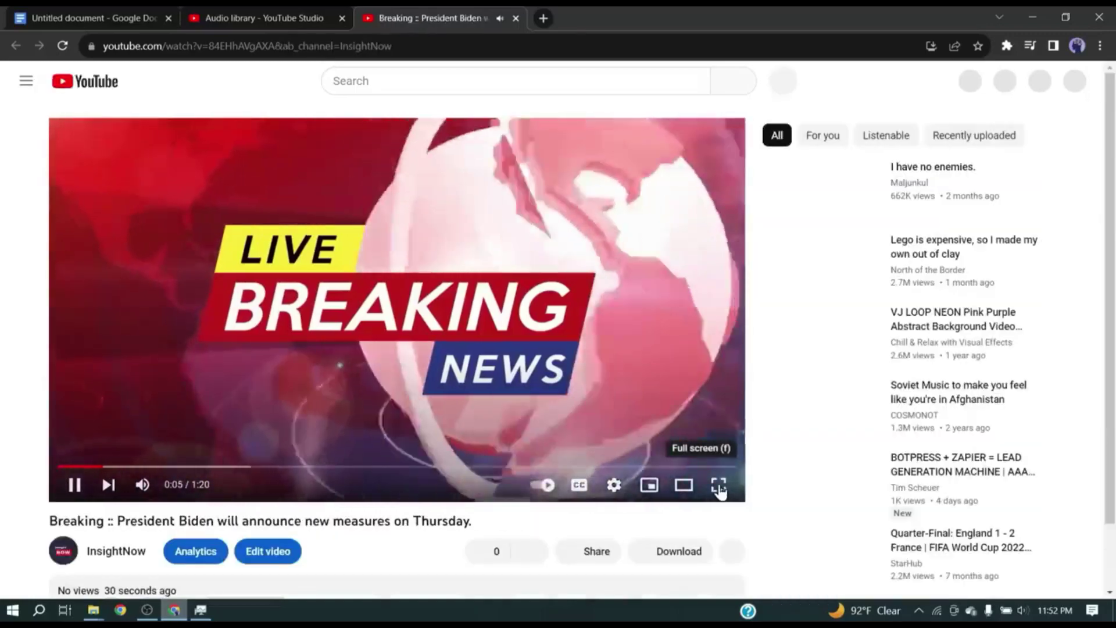
{"action": "left_click", "coordinate": [719, 486]}
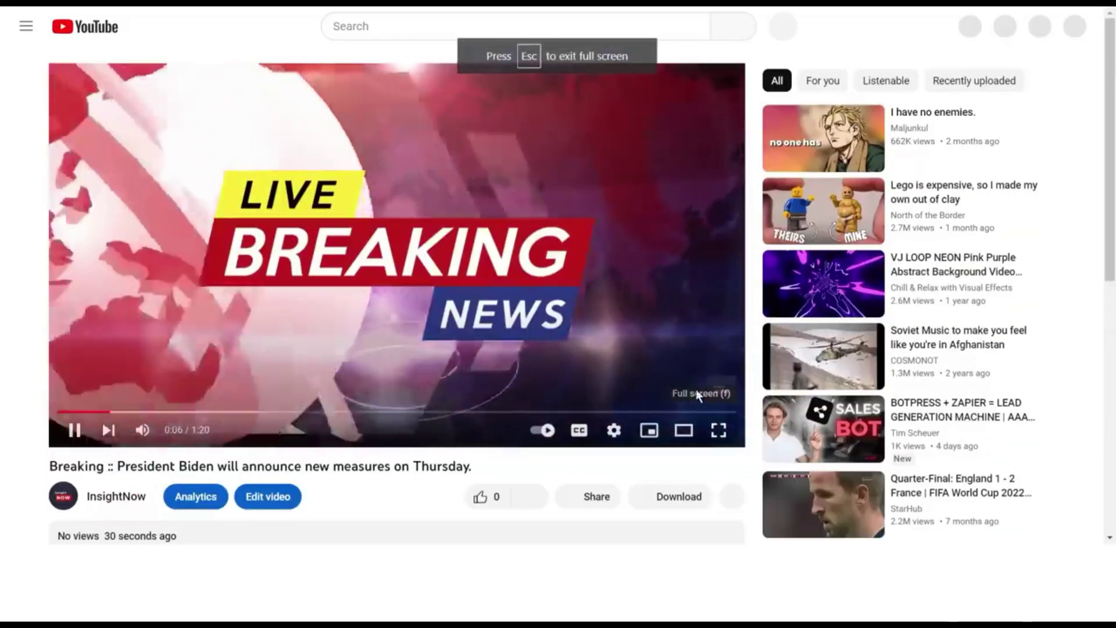